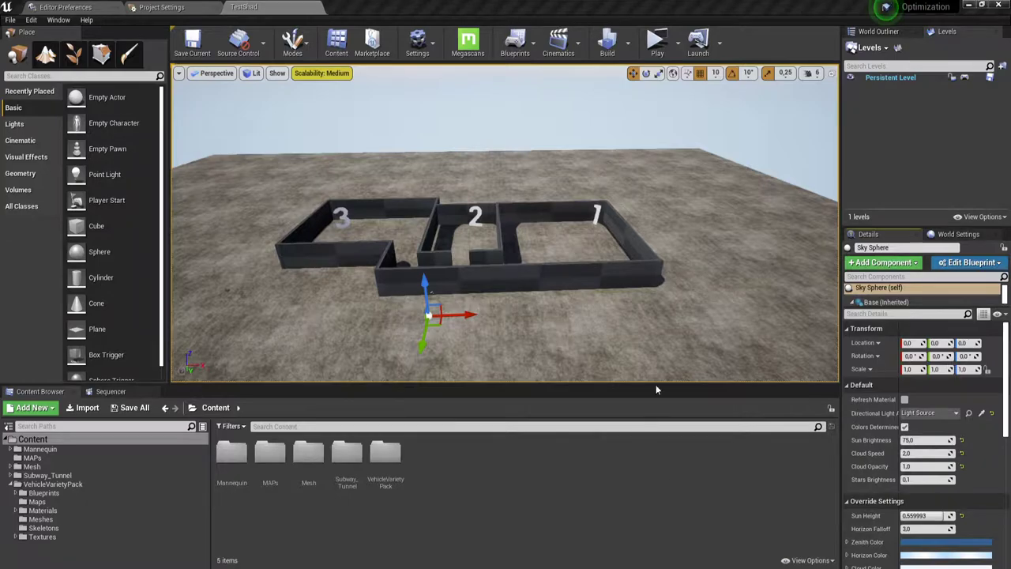
# - Delete the room wall brushes, including the front wall and the slab behind room 2
pyautogui.scroll(3, 700, 285)
pyautogui.scroll(3, 700, 284)
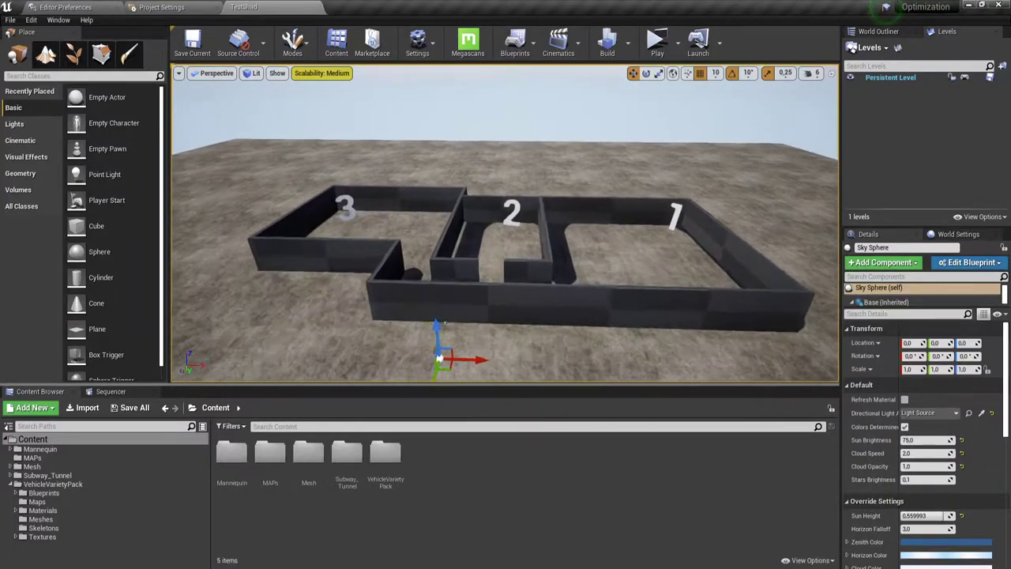
pyautogui.scroll(3, 698, 283)
pyautogui.scroll(2, 696, 282)
pyautogui.click(474, 273)
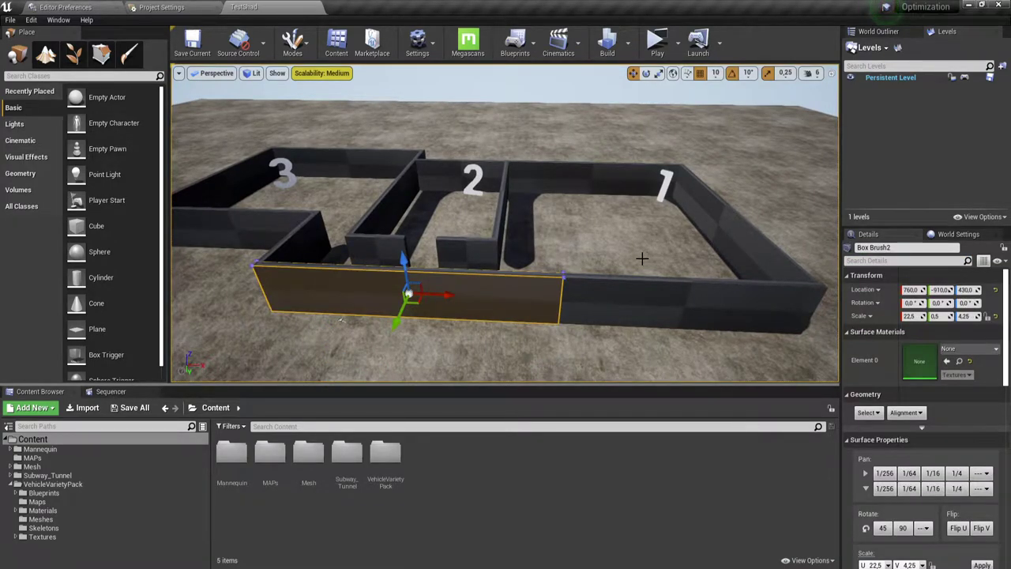
pyautogui.press('Delete')
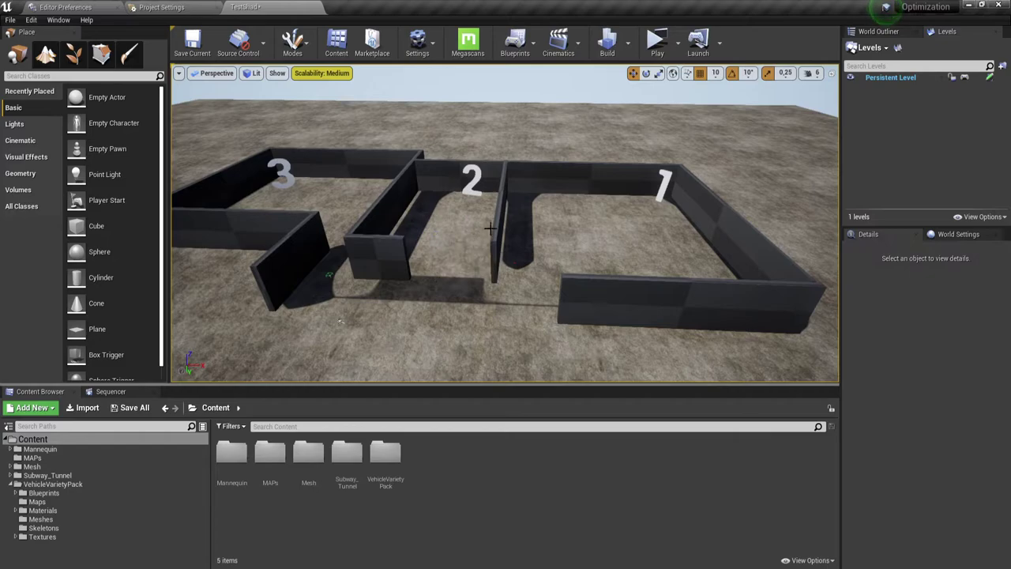
pyautogui.click(495, 227)
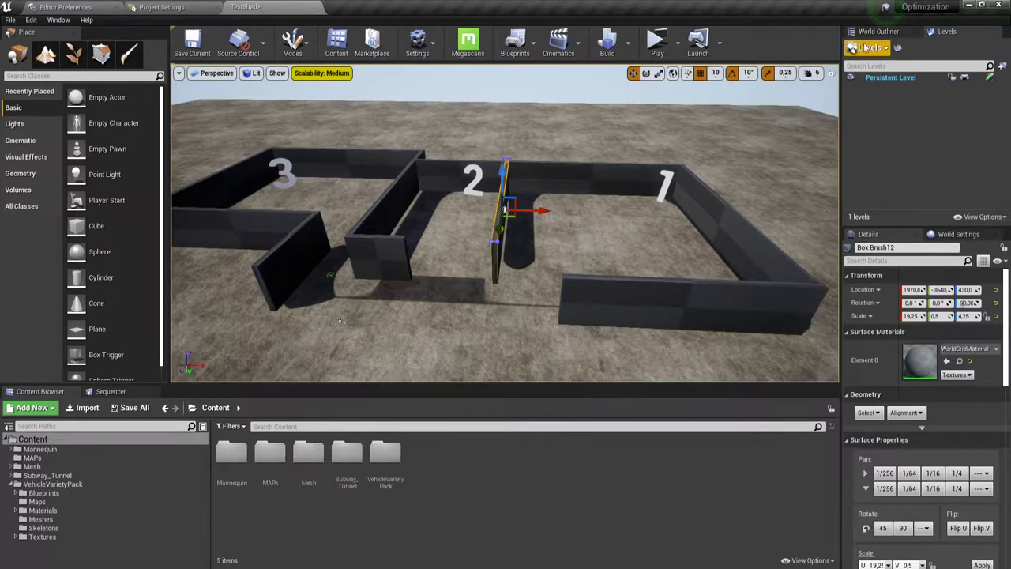
pyautogui.click(878, 30)
pyautogui.keyDown('shift'); pyautogui.click(905, 93); pyautogui.keyUp('shift')
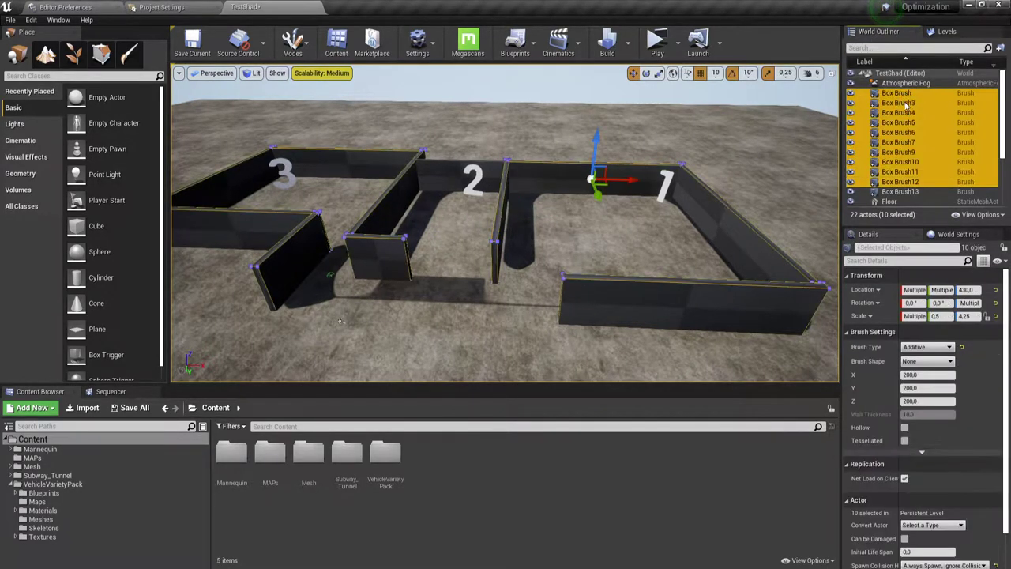
pyautogui.press('Delete')
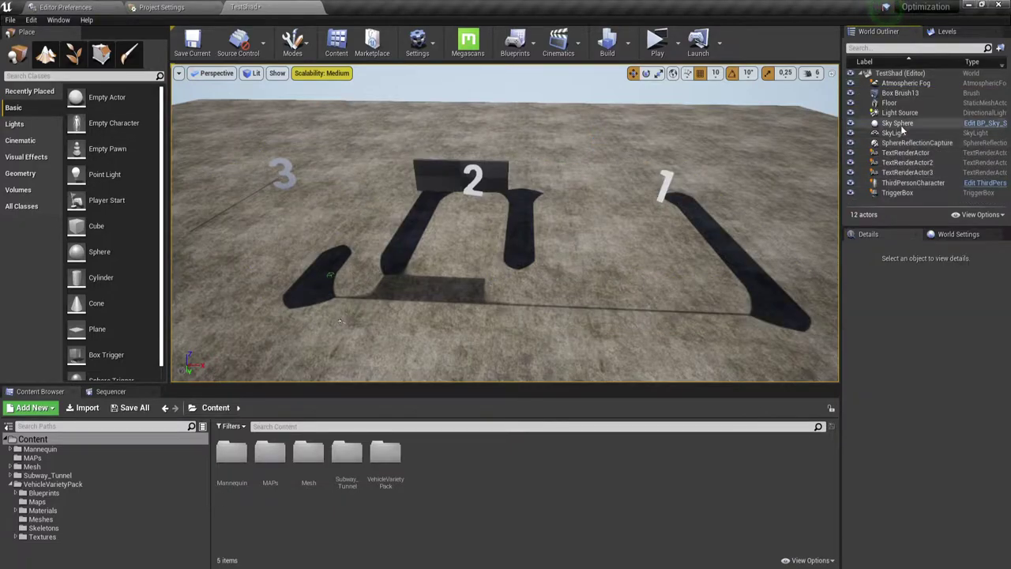
pyautogui.click(901, 92)
pyautogui.press('Delete')
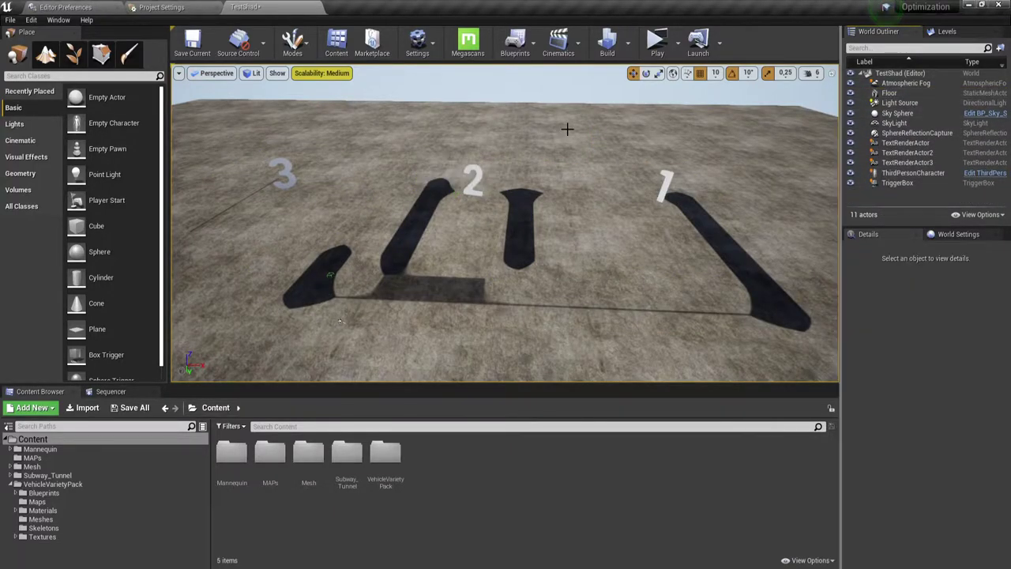
# - Delete the 1, 2 and 3 text labels
pyautogui.click(474, 169)
pyautogui.press('Delete')
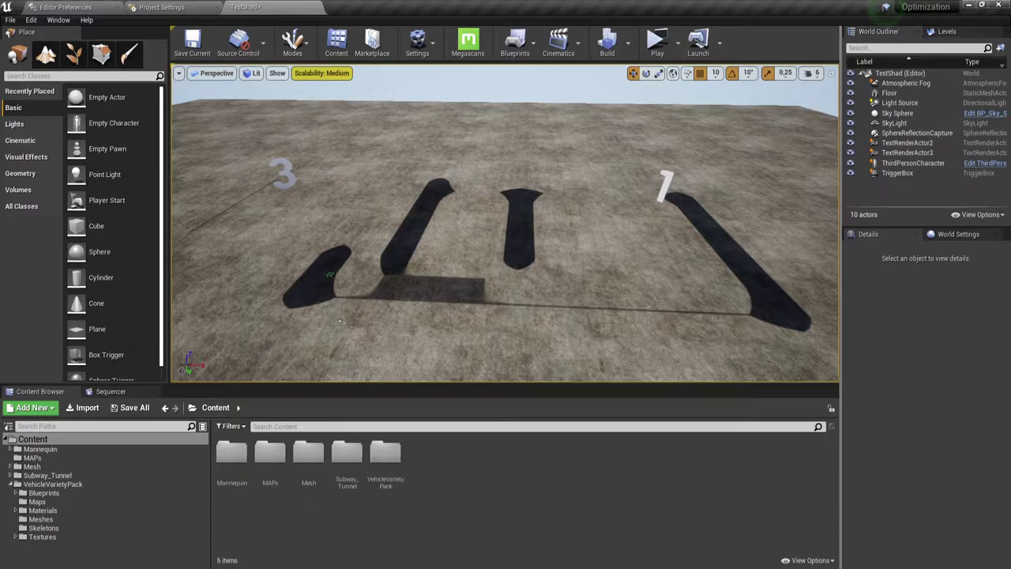
pyautogui.click(663, 185)
pyautogui.press('Delete')
pyautogui.click(279, 164)
pyautogui.press('Delete')
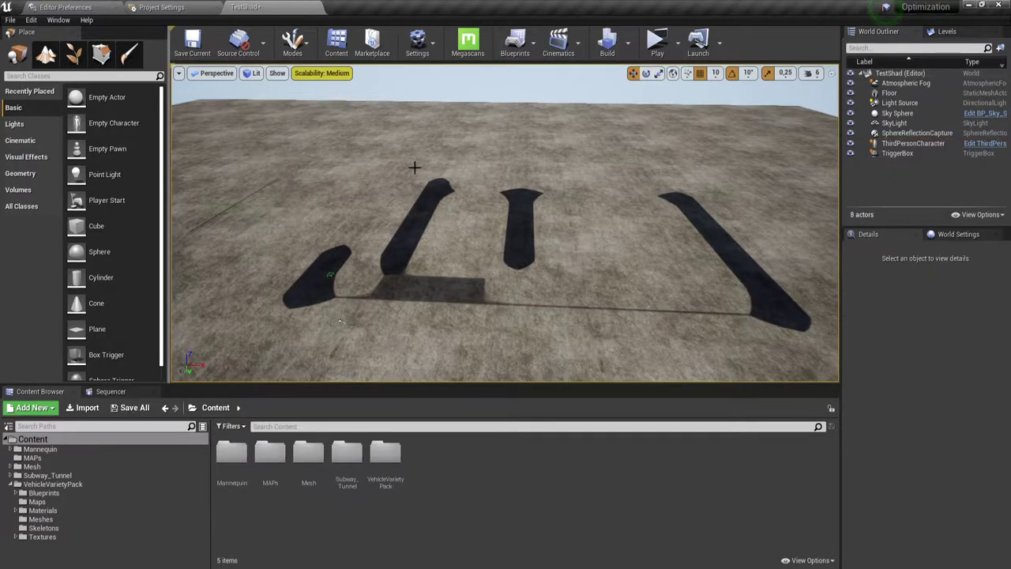
# - Delete the Floor actor and the TriggerBox, confirming the deletion
pyautogui.click(429, 161)
pyautogui.press('Delete')
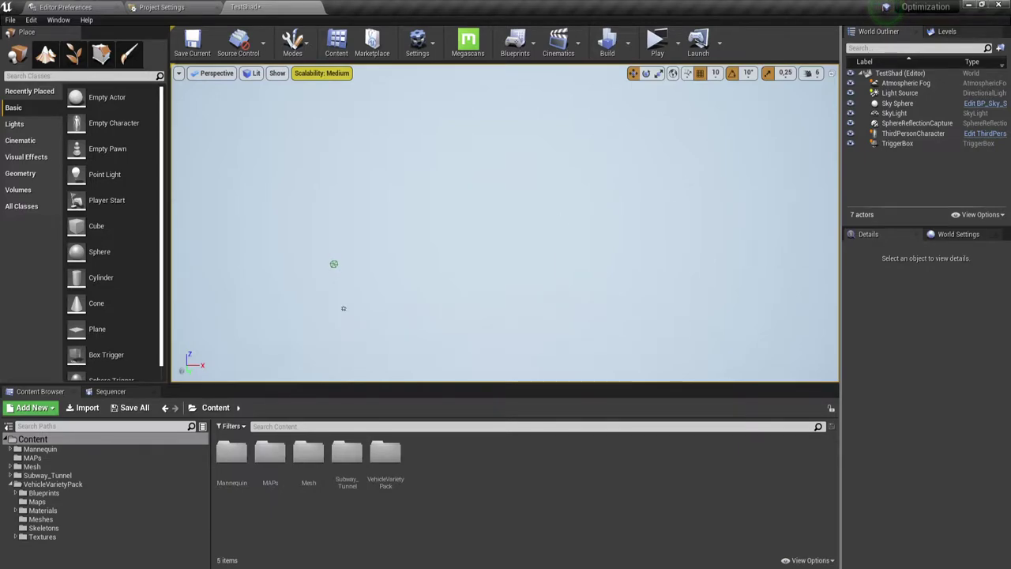
pyautogui.click(900, 143)
pyautogui.press('Delete')
pyautogui.click(553, 339)
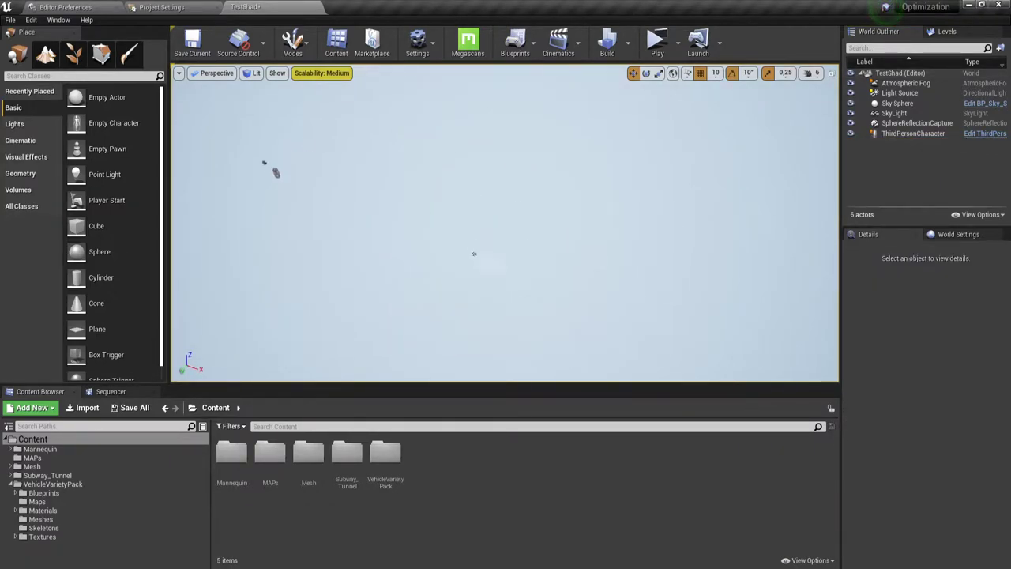
# - Open the MAPs folder, save the emptied TestShad level, and show the Levels list
pyautogui.moveTo(474, 254); pyautogui.dragTo(687, 303, button='right')
pyautogui.moveTo(743, 161); pyautogui.dragTo(680, 169, button='right')
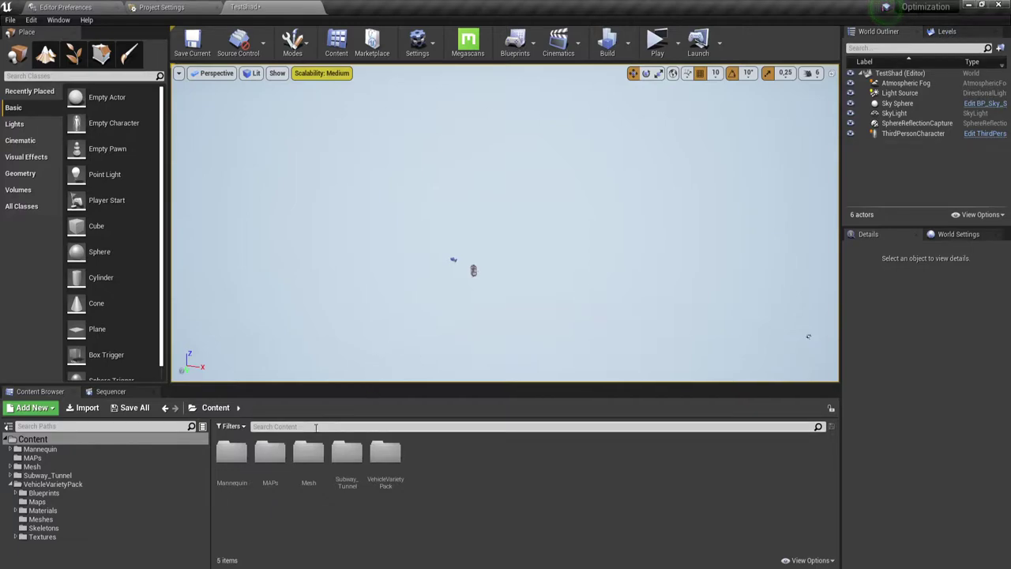
pyautogui.doubleClick(269, 454)
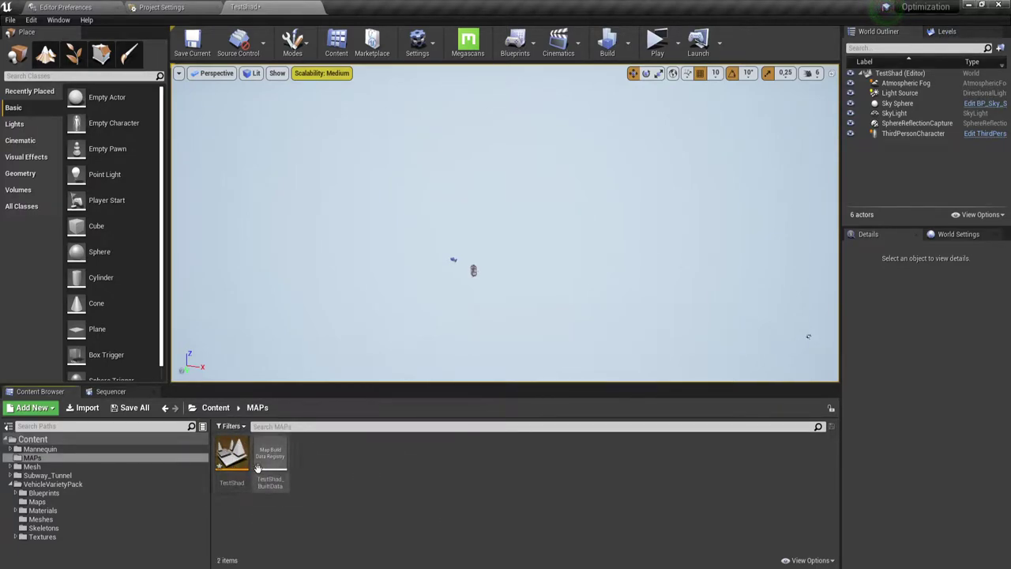
pyautogui.click(139, 410)
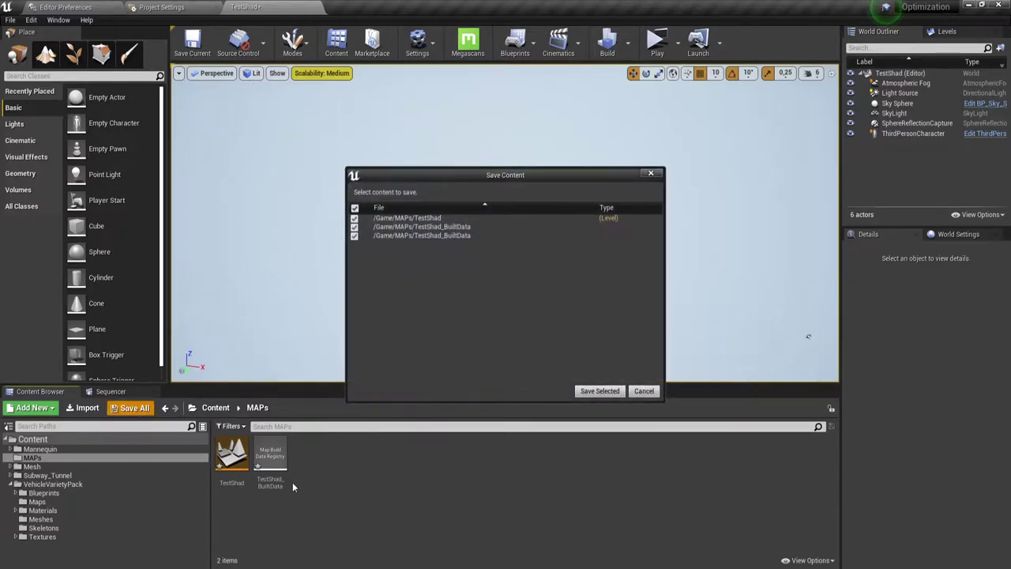
pyautogui.click(600, 391)
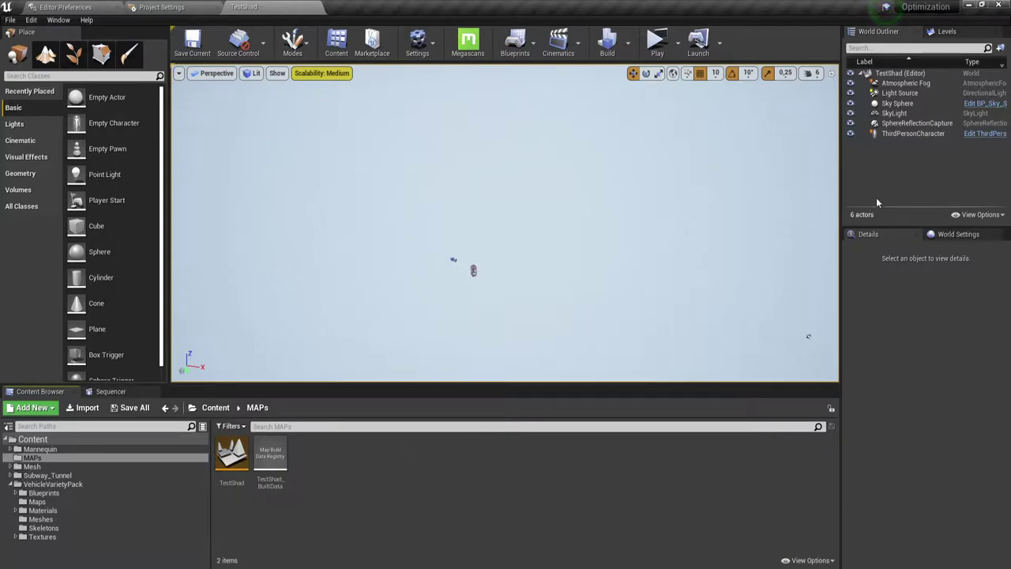
pyautogui.click(945, 31)
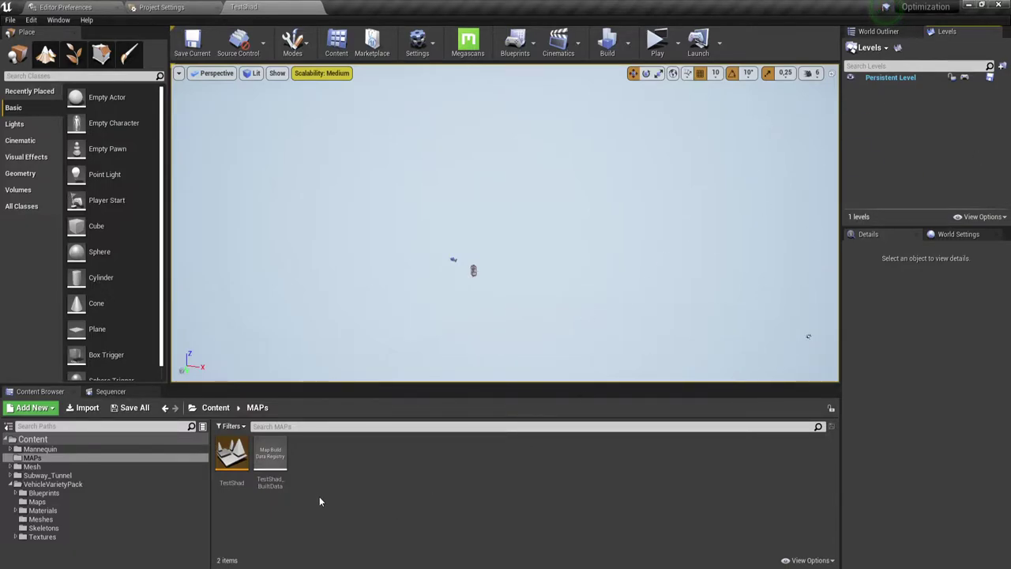
pyautogui.rightClick(333, 478)
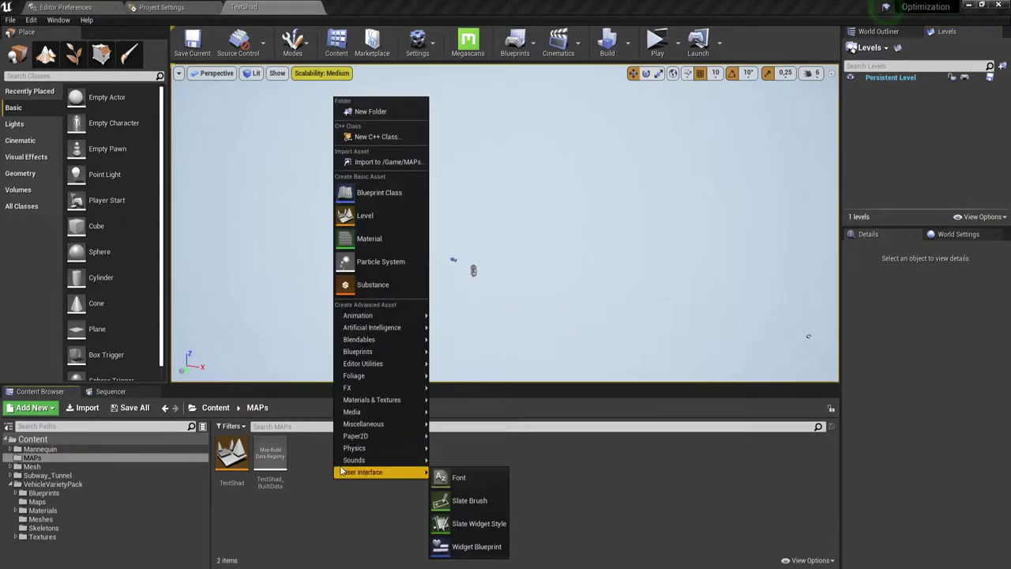
pyautogui.click(371, 219)
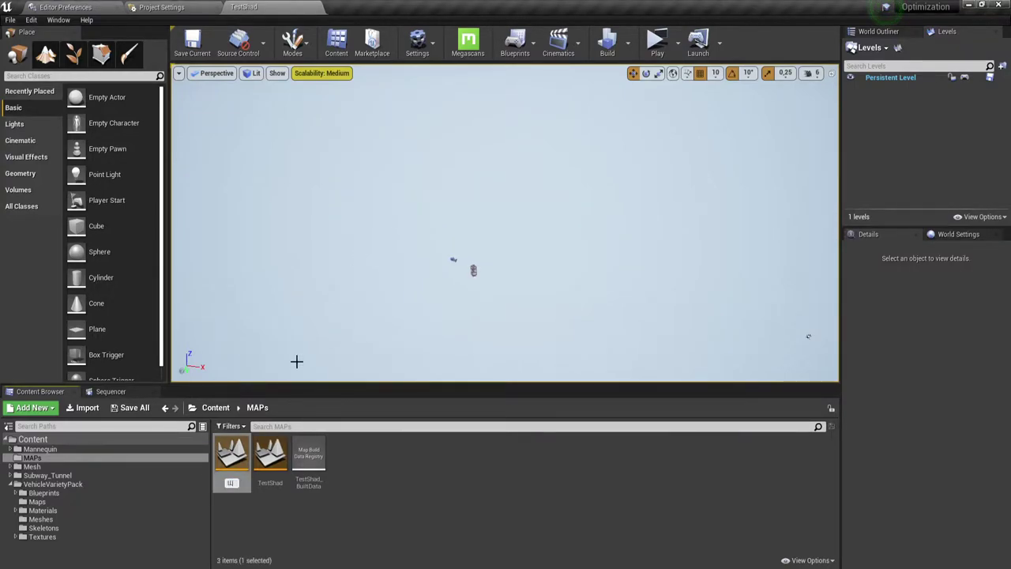
pyautogui.write('Швутд')
pyautogui.write('Думуд')
pyautogui.press('BackSpace')
pyautogui.press('BackSpace')
pyautogui.press('BackSpace')
pyautogui.write('Open')
pyautogui.press('Return')
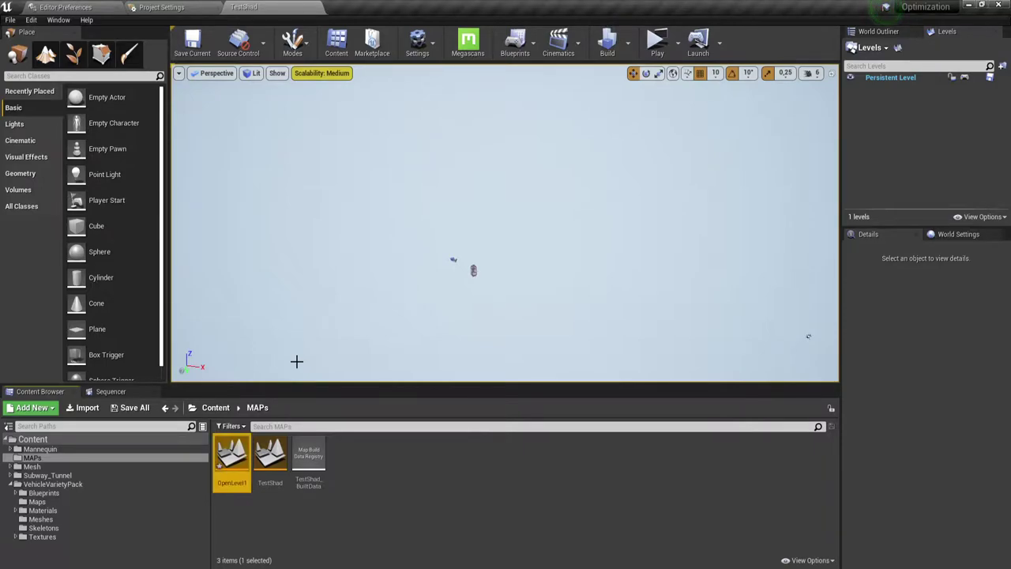
pyautogui.click(131, 408)
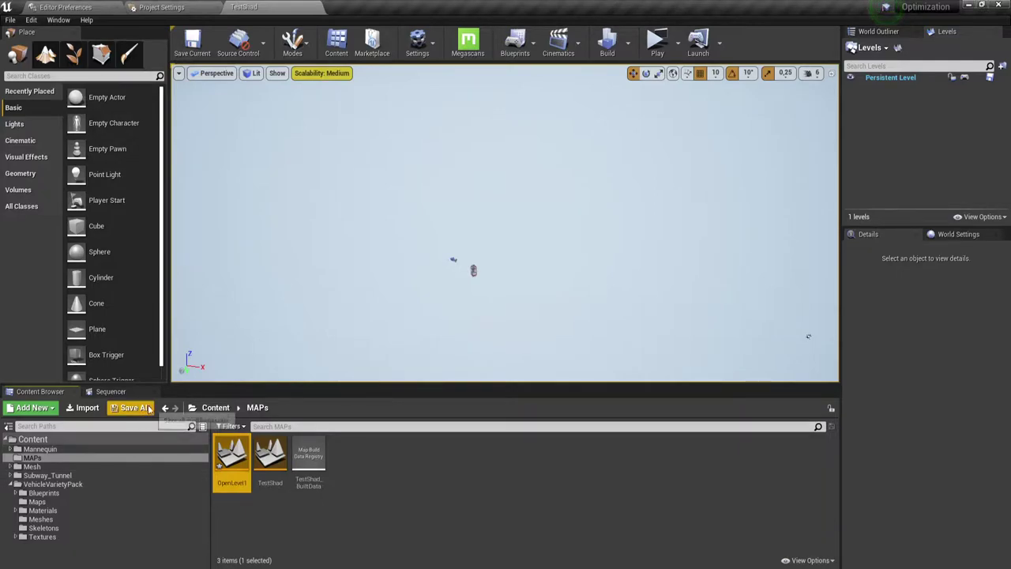
pyautogui.click(593, 393)
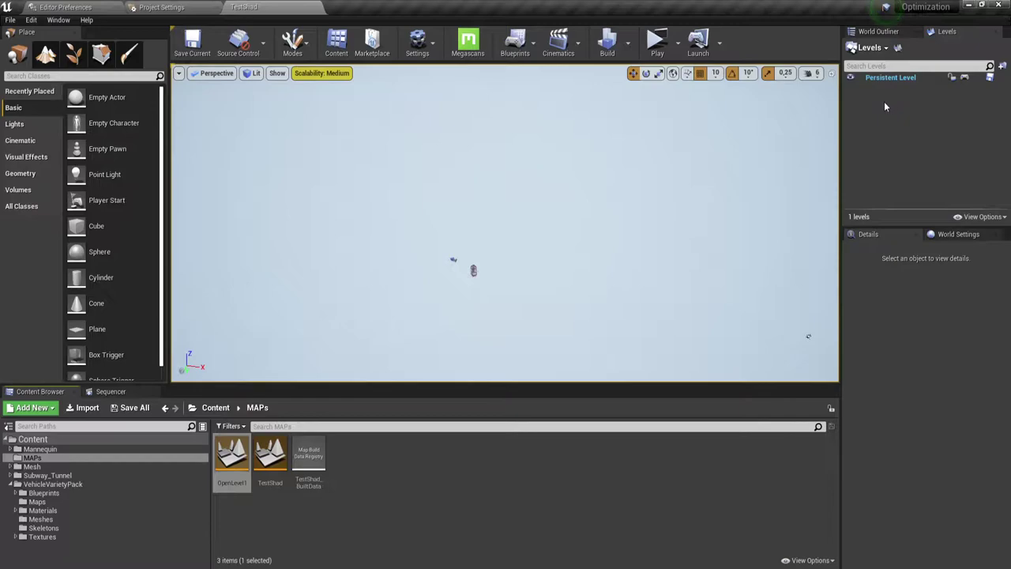
pyautogui.doubleClick(274, 452)
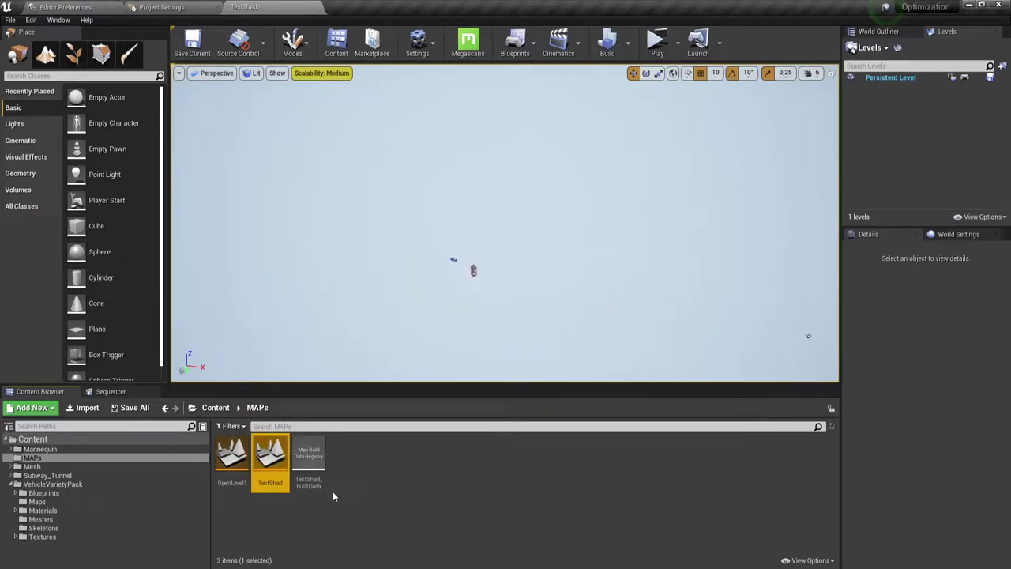
pyautogui.click(231, 455)
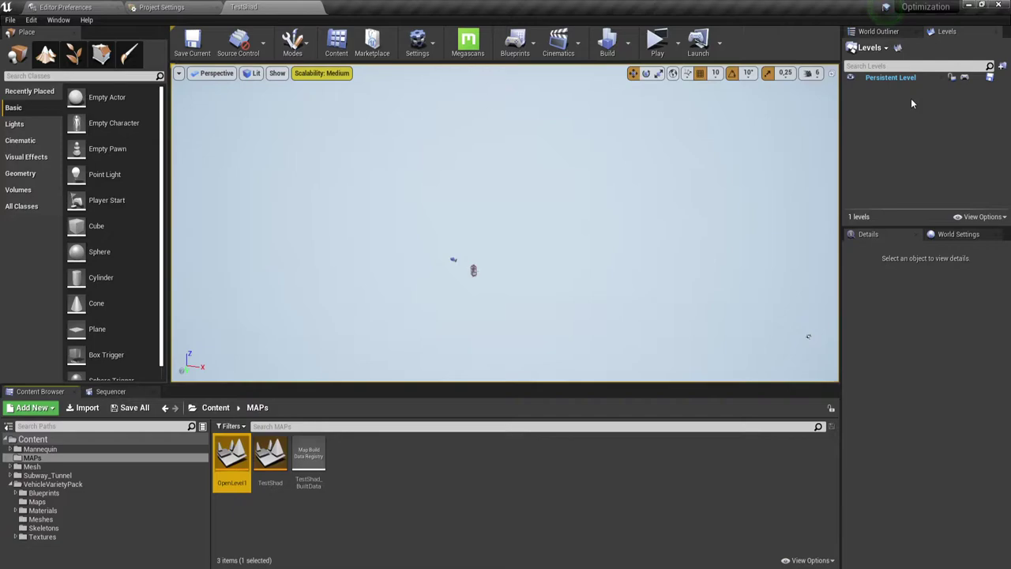
pyautogui.rightClick(231, 458)
pyautogui.click(260, 269)
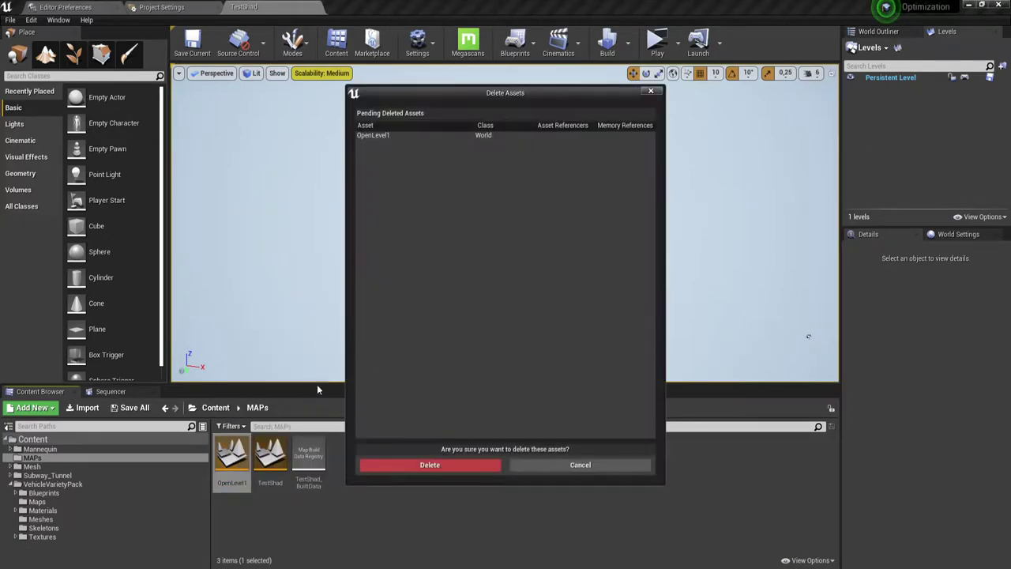
pyautogui.click(429, 464)
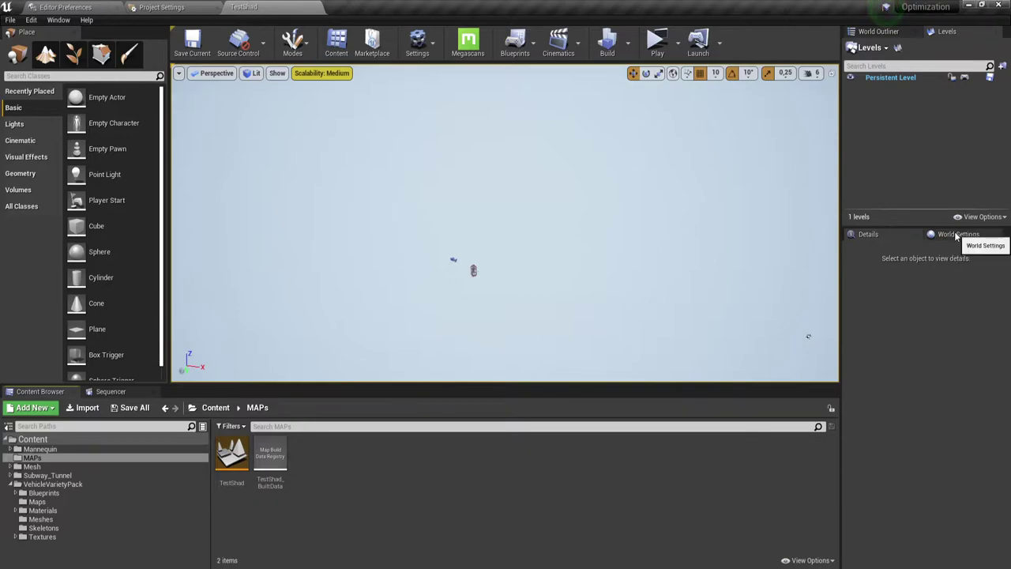
# - Enable World Composition in the TestShad level's World Settings
pyautogui.click(957, 235)
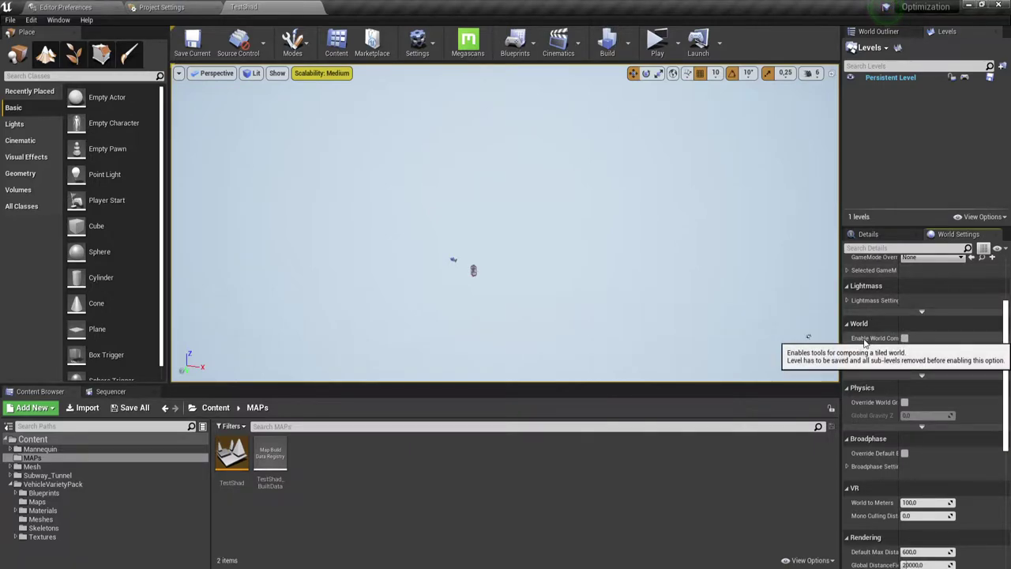
pyautogui.moveTo(898, 323); pyautogui.dragTo(937, 323)
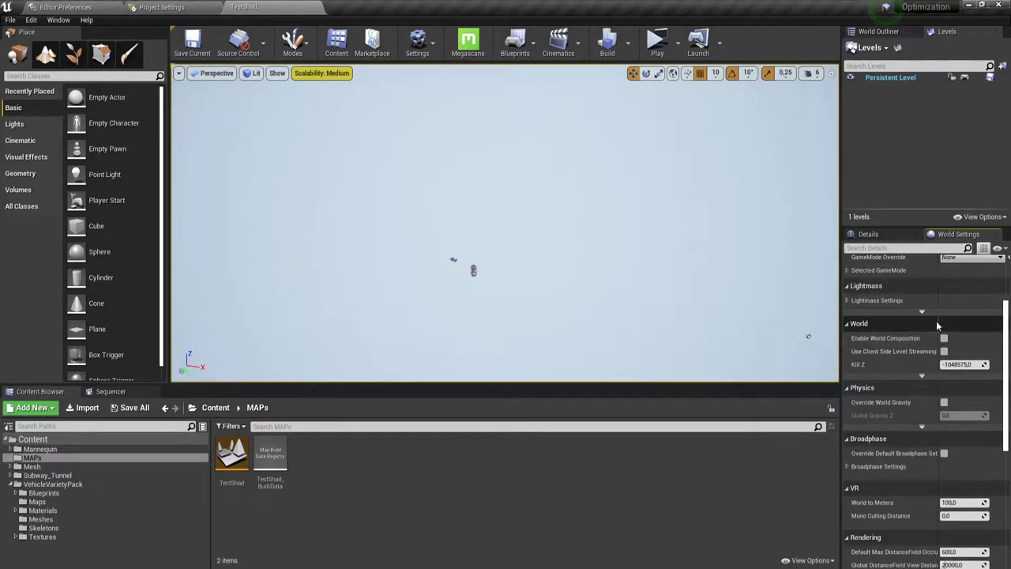
pyautogui.click(944, 338)
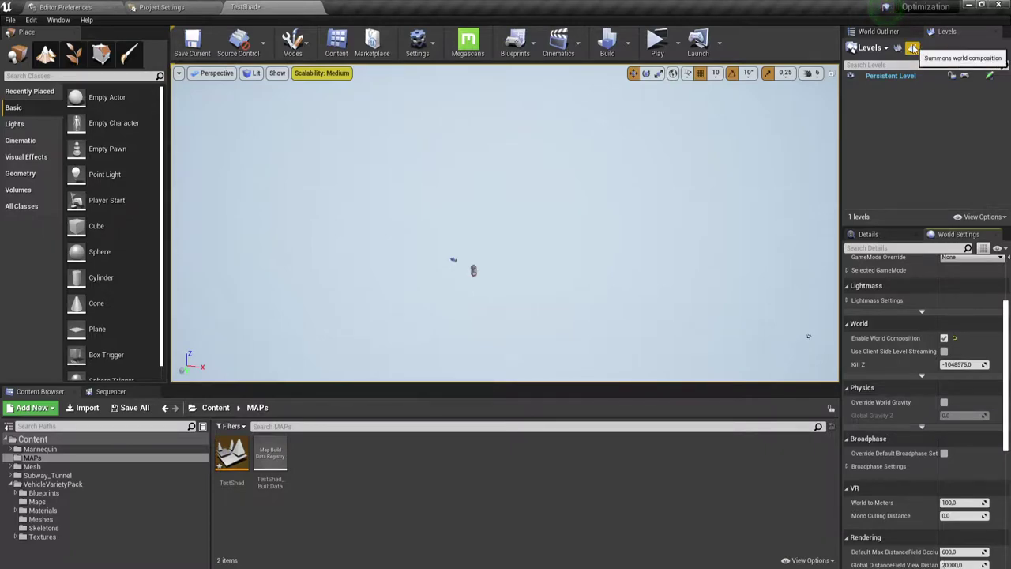
pyautogui.click(945, 339)
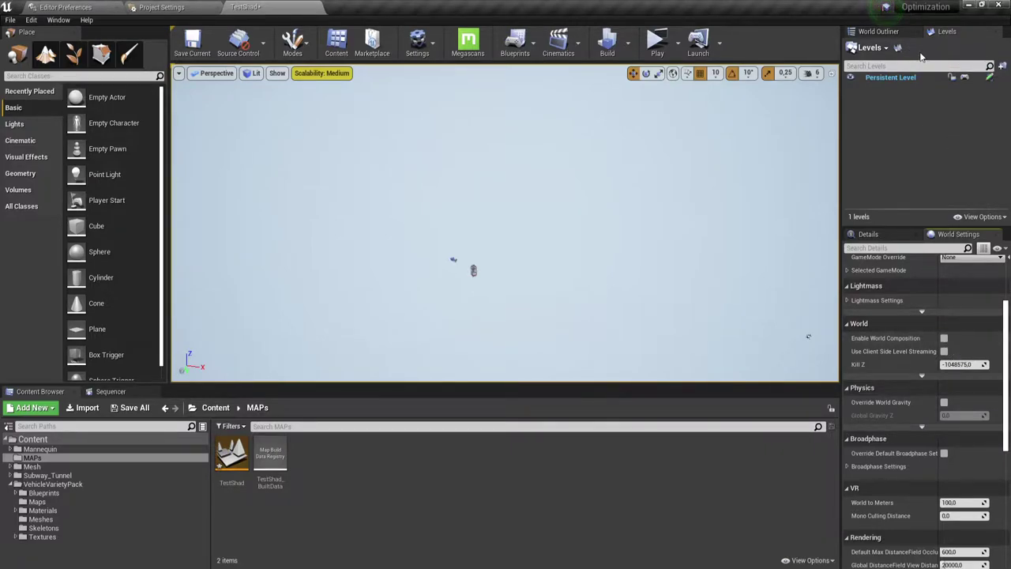
pyautogui.click(944, 338)
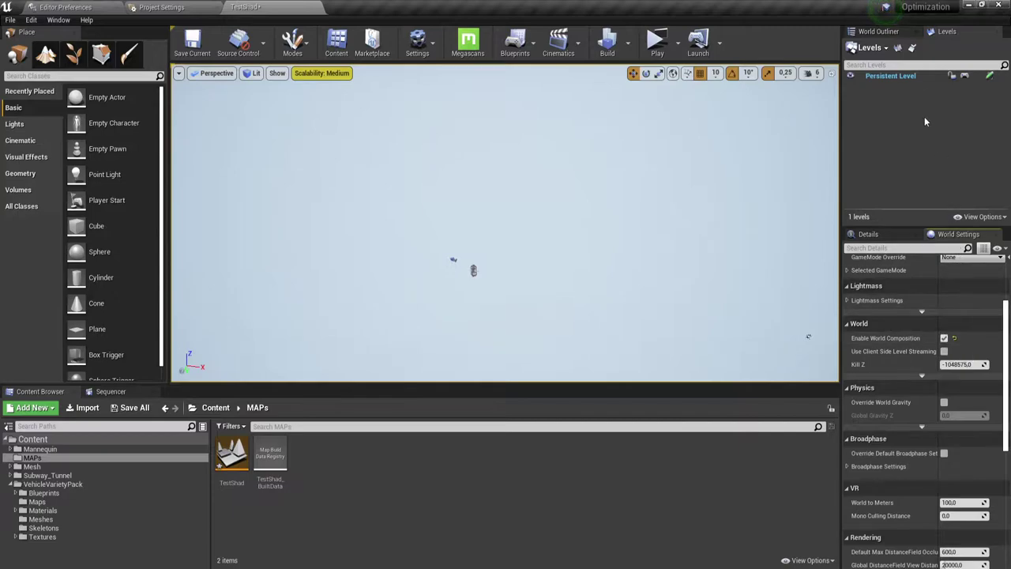
# - Resize the World Composition panel, show the MAPs folder, and save all changes
pyautogui.click(913, 49)
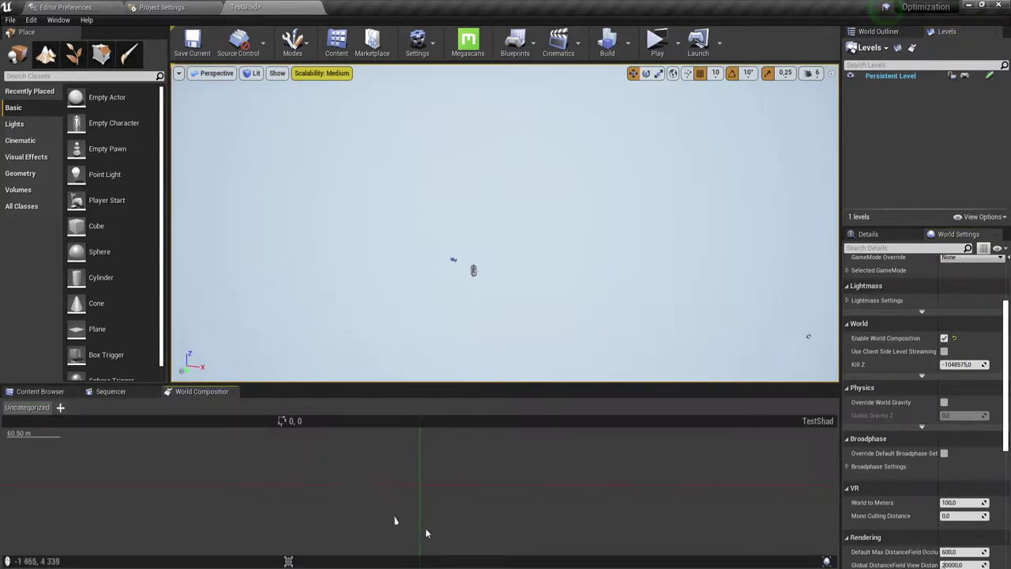
pyautogui.moveTo(447, 382); pyautogui.dragTo(446, 288)
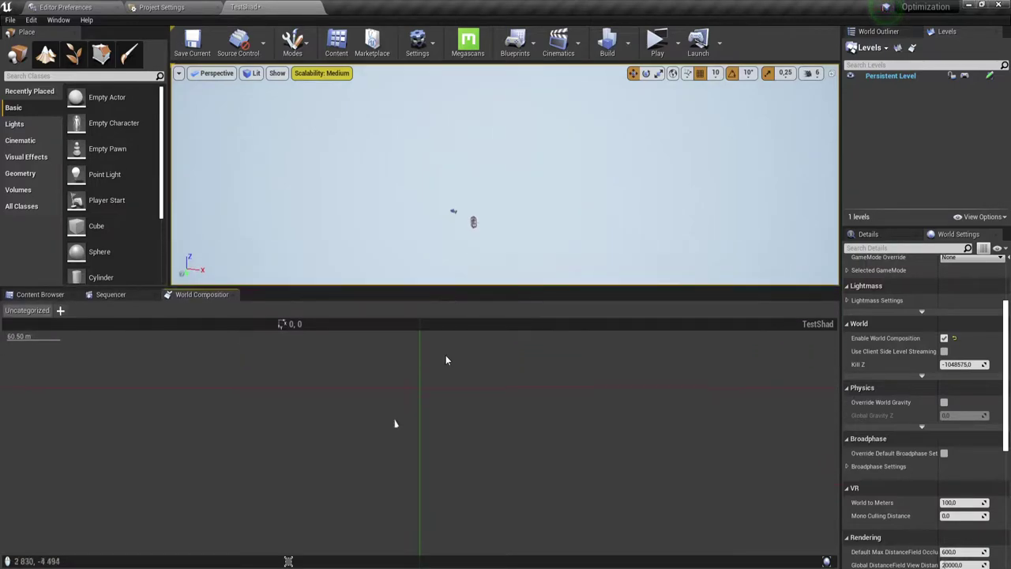
pyautogui.scroll(-3, 443, 447)
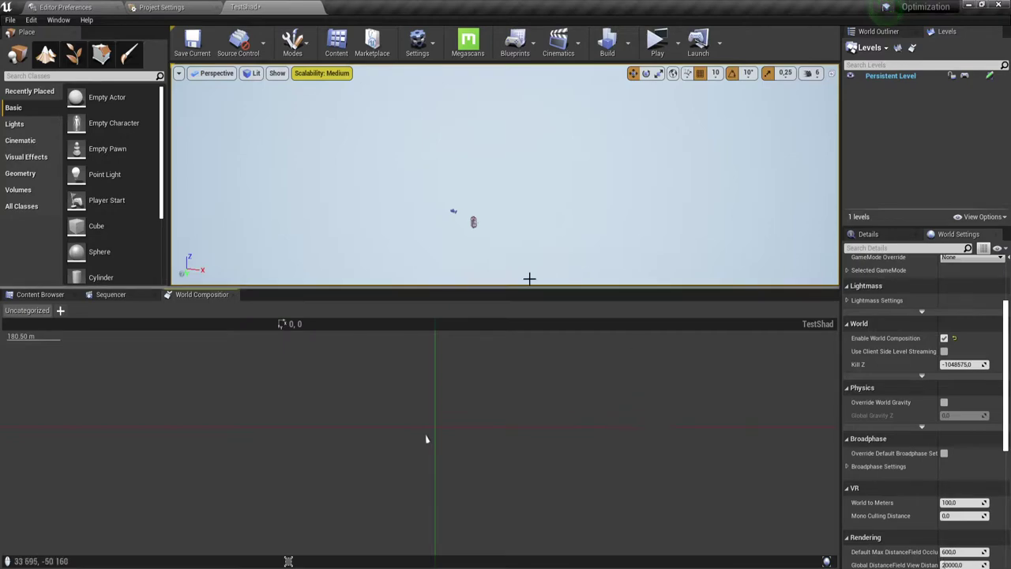
pyautogui.moveTo(522, 288); pyautogui.dragTo(521, 360)
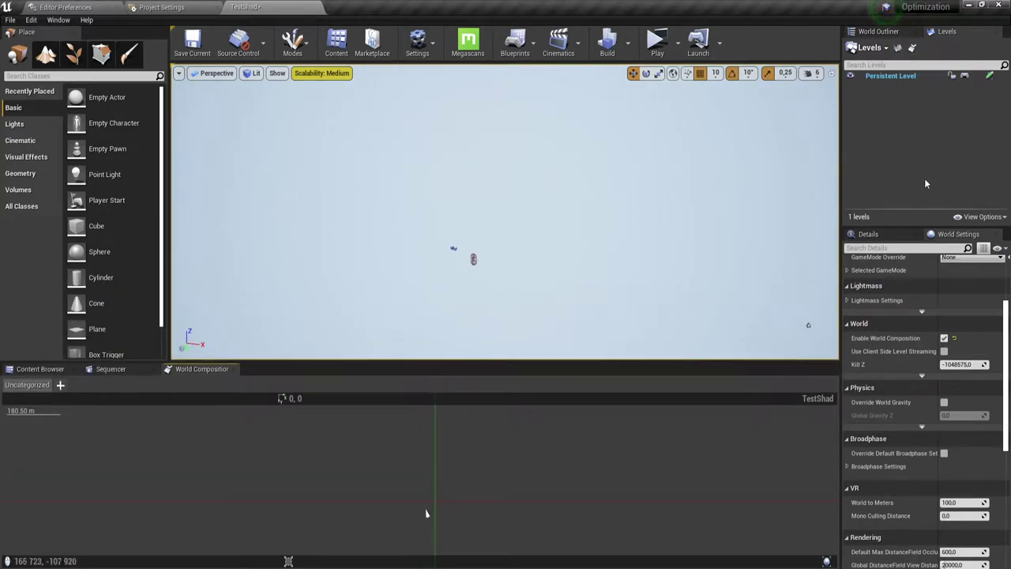
pyautogui.click(38, 369)
pyautogui.click(143, 384)
# - Confirm the save, then create and save a new level named OpenLevel1 in MAPs
pyautogui.click(602, 387)
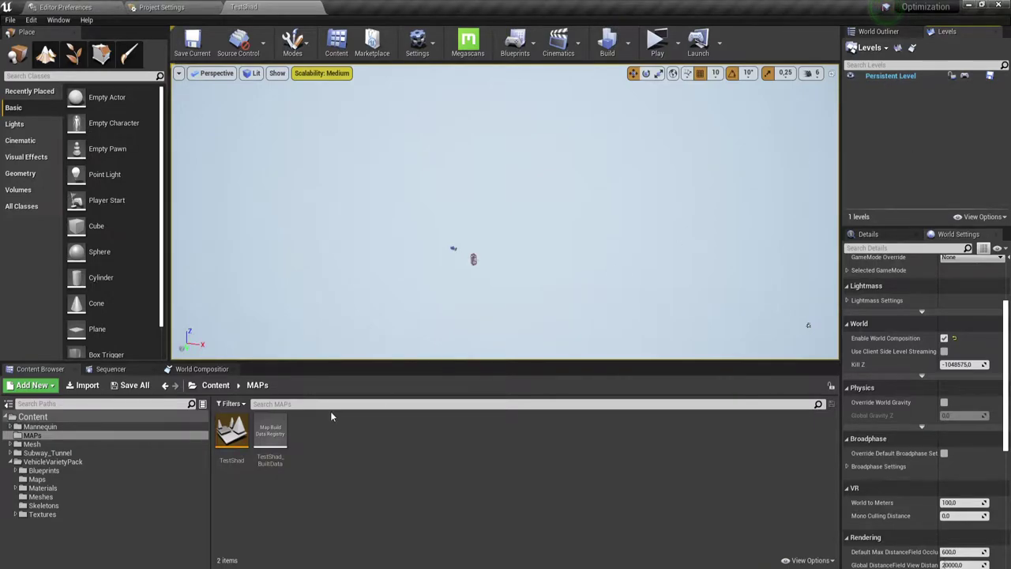
pyautogui.rightClick(354, 449)
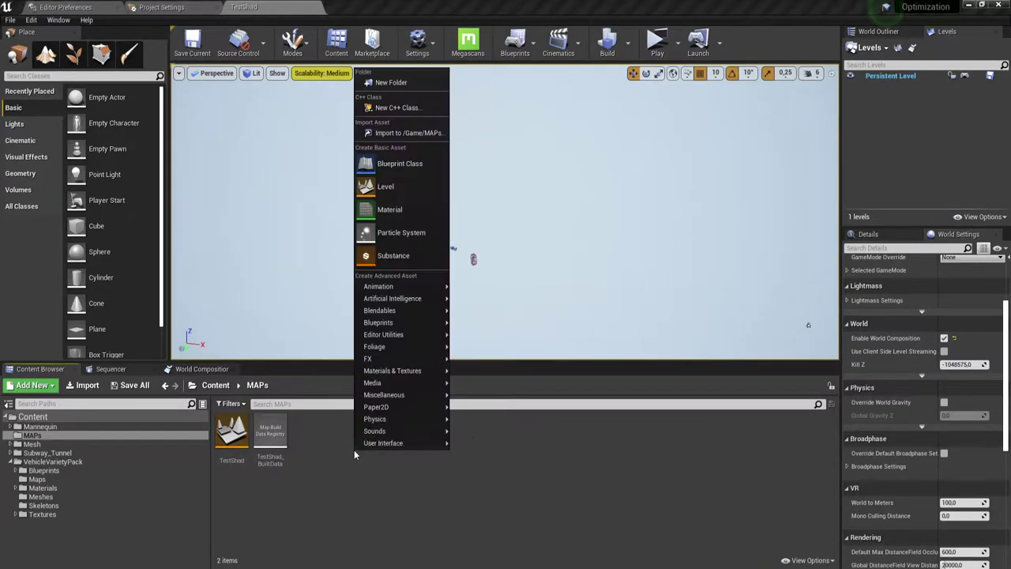
pyautogui.click(393, 194)
pyautogui.write('OpenLe')
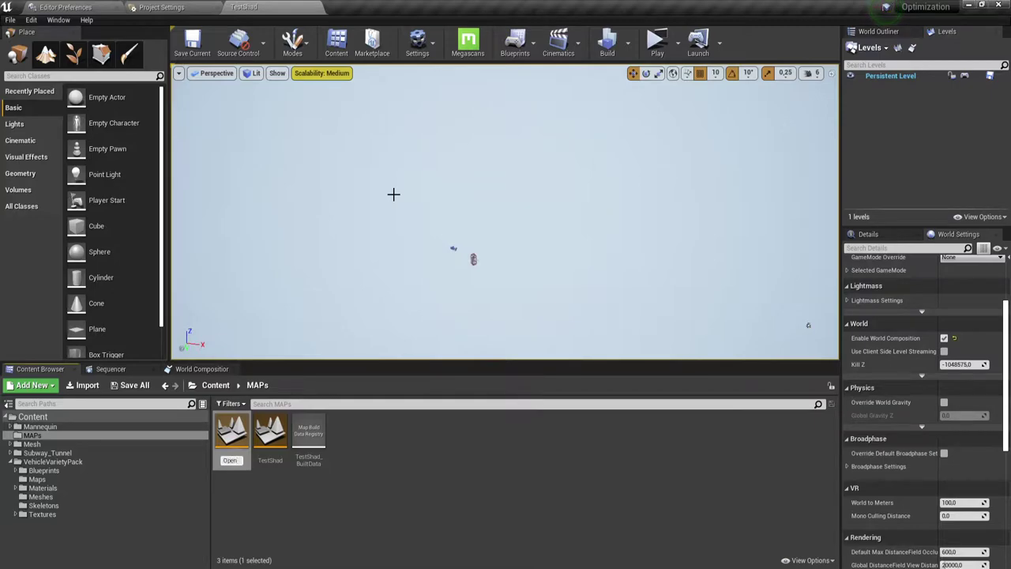
pyautogui.write('vel')
pyautogui.write('1')
pyautogui.press('Return')
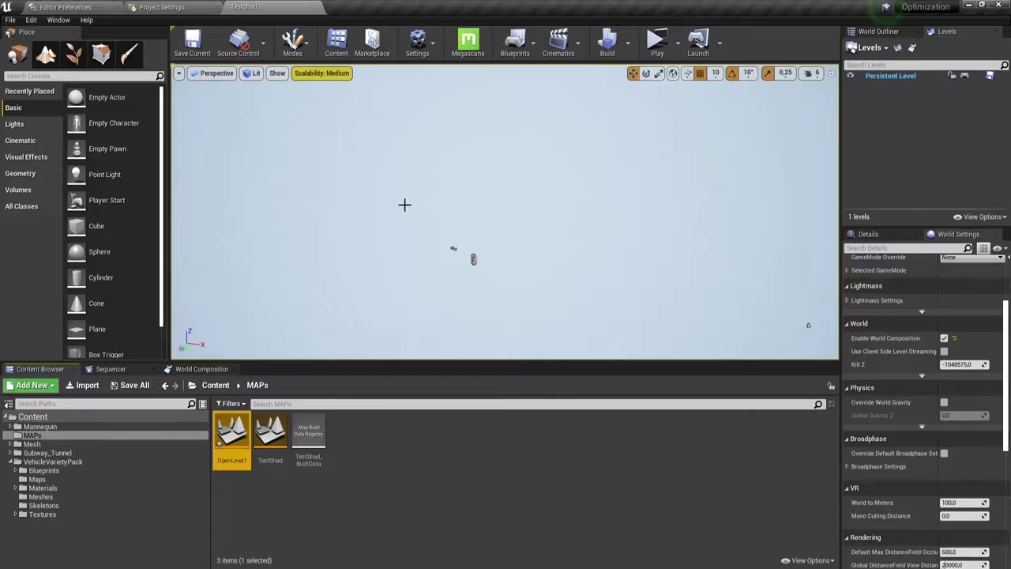
pyautogui.click(130, 385)
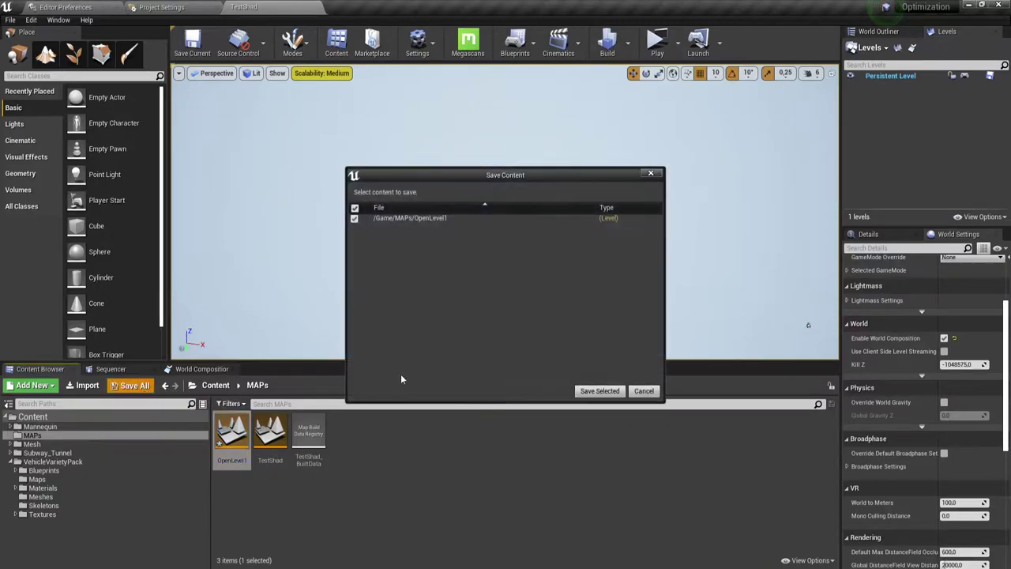
pyautogui.click(601, 390)
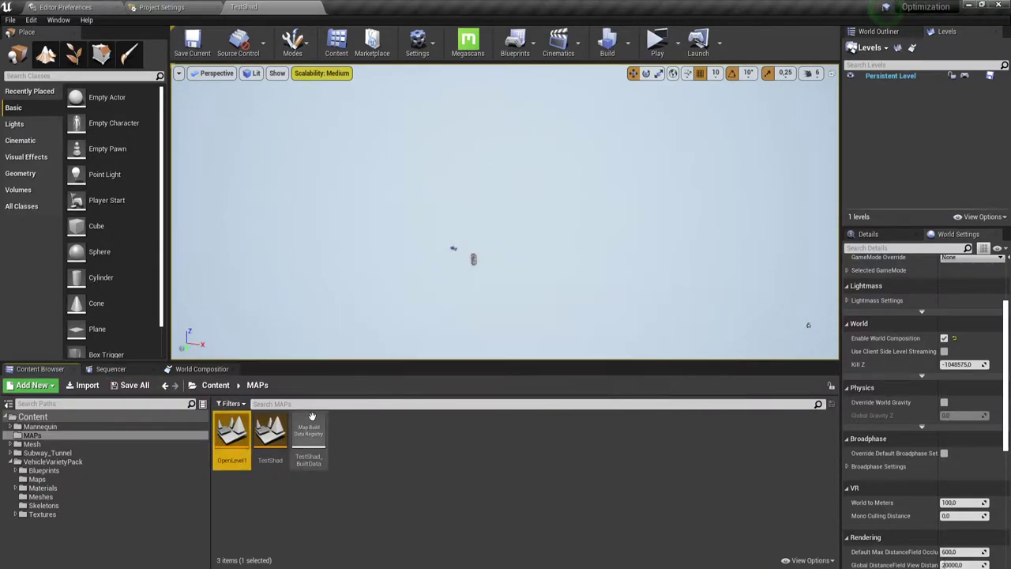
# - Open TestShad and make OpenLevel1 the current sublevel
pyautogui.doubleClick(273, 442)
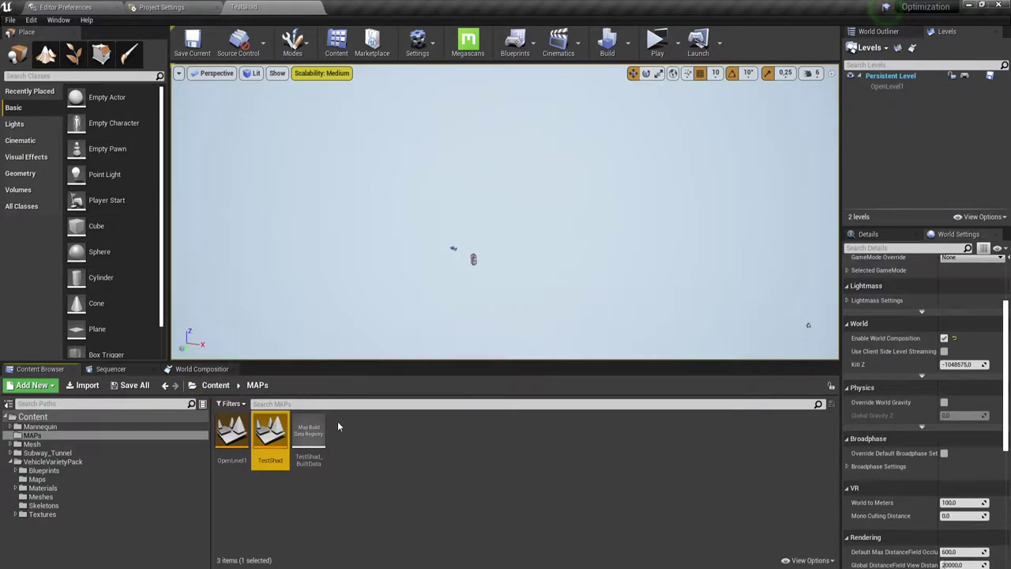
pyautogui.click(851, 90)
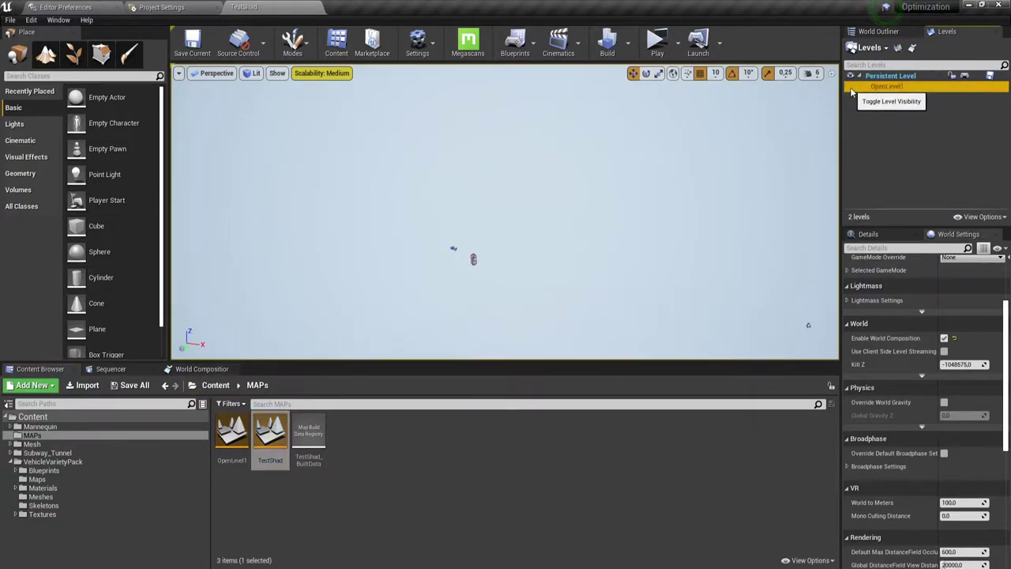
pyautogui.doubleClick(851, 88)
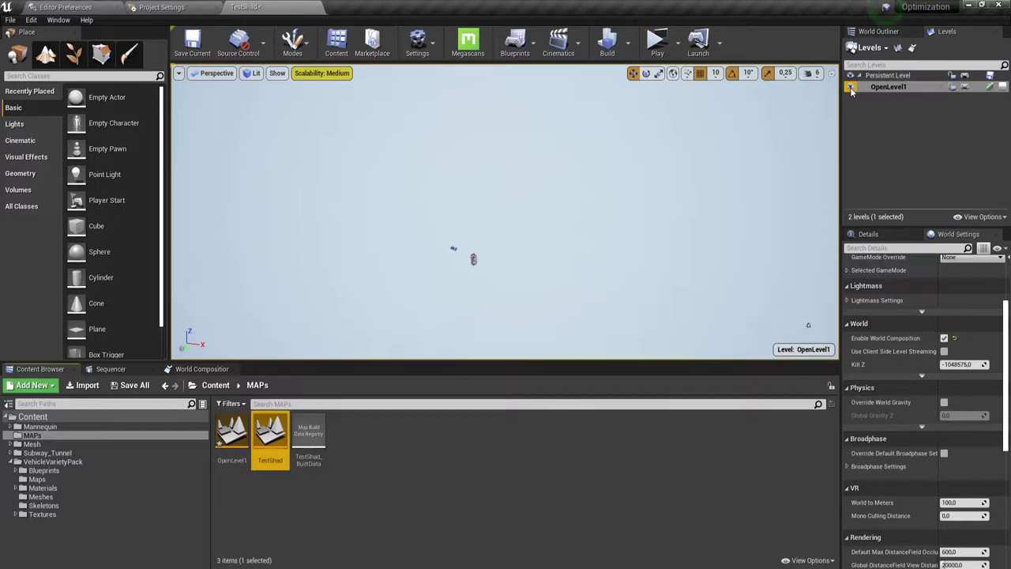
pyautogui.click(884, 87)
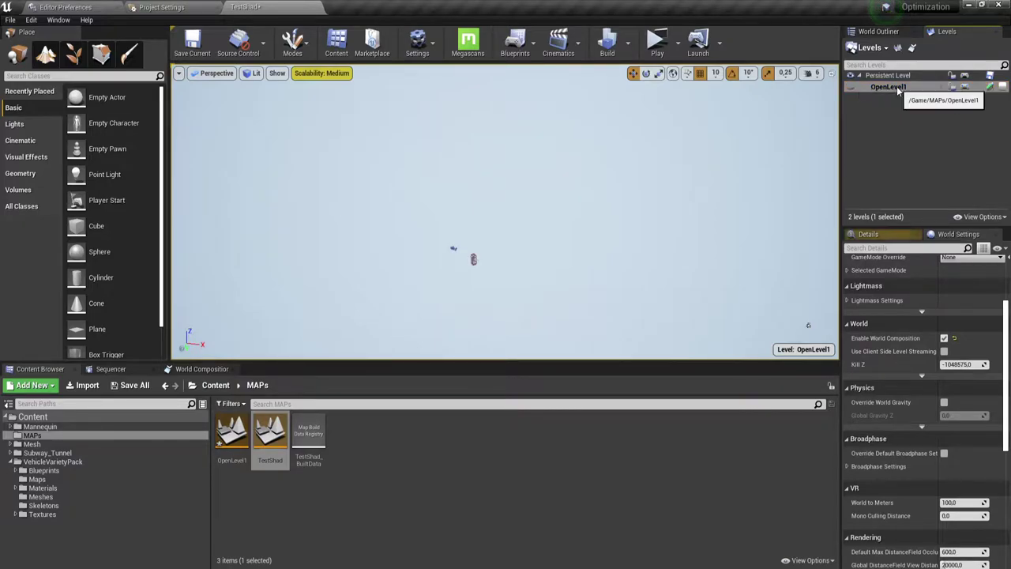
pyautogui.rightClick(886, 87)
pyautogui.click(901, 125)
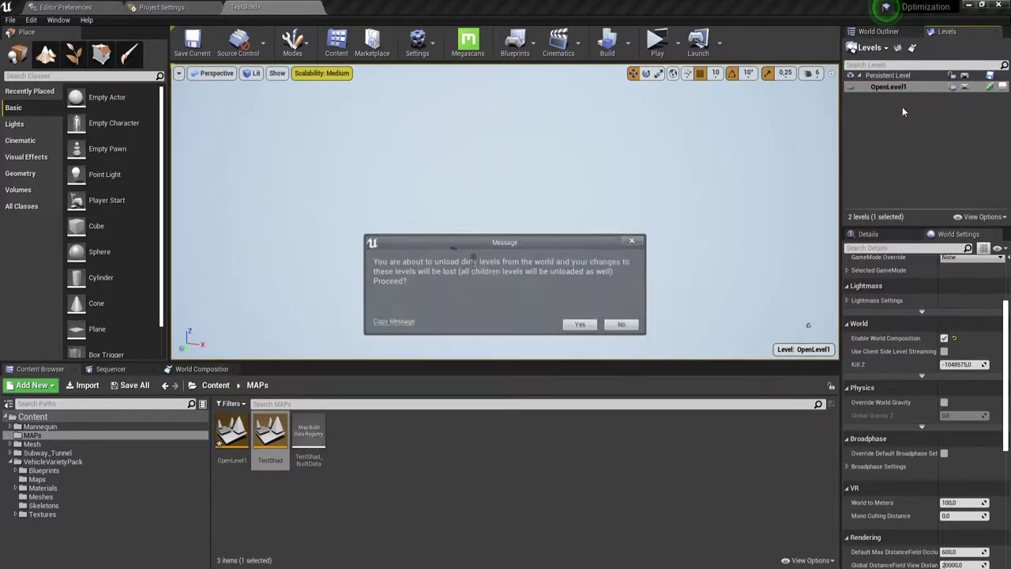
pyautogui.click(580, 326)
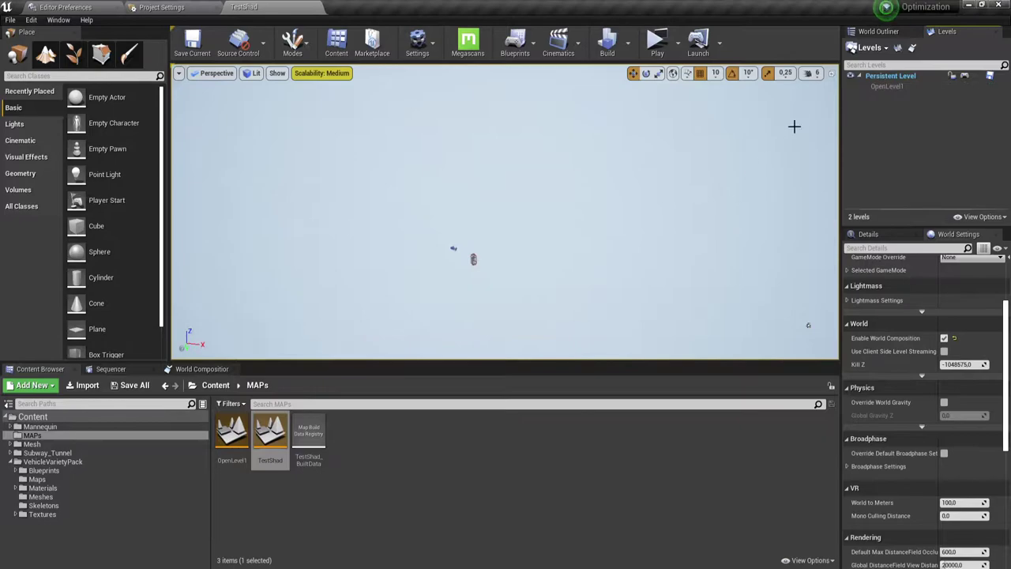
pyautogui.rightClick(897, 88)
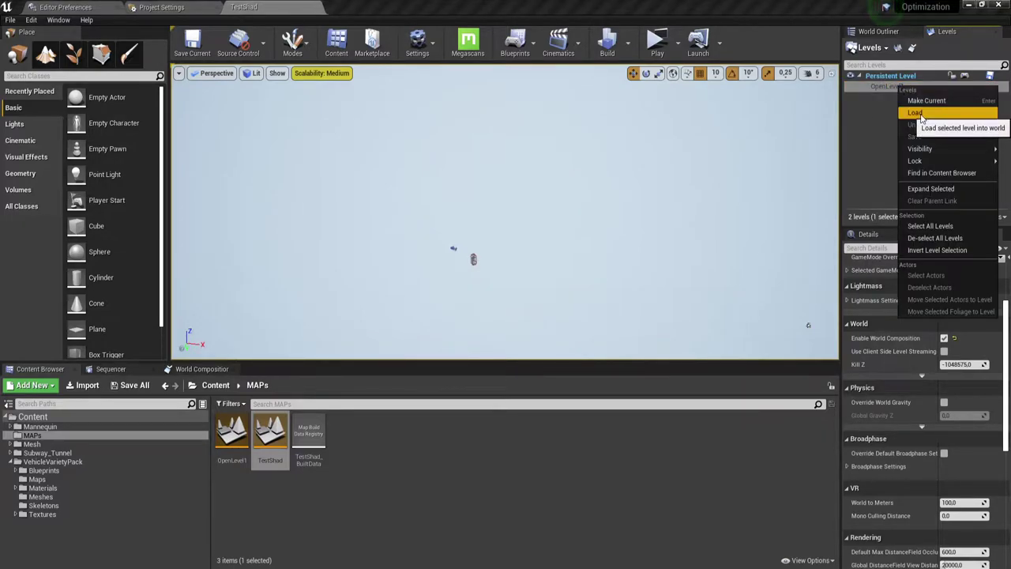
pyautogui.click(916, 113)
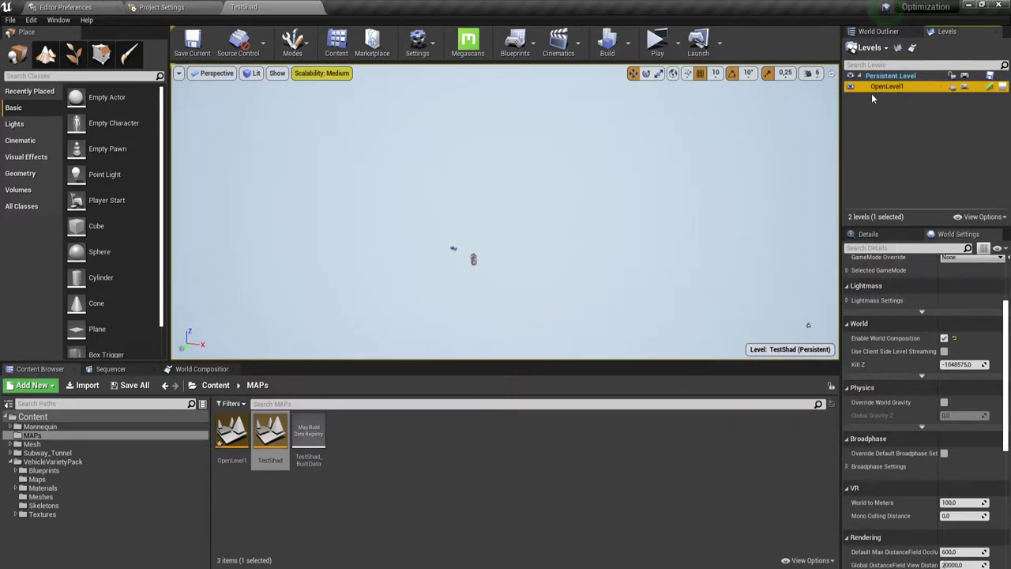
pyautogui.click(851, 86)
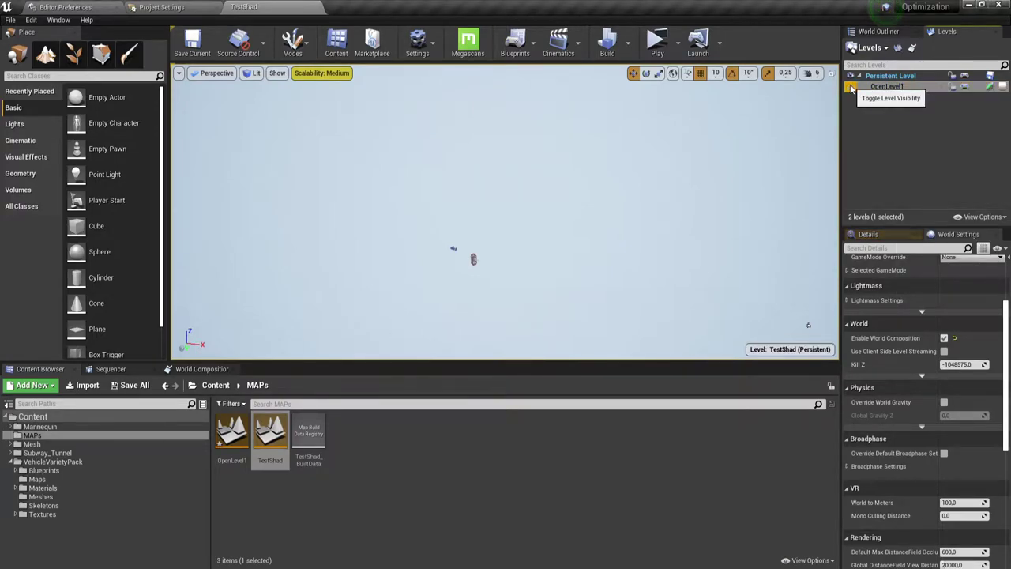
pyautogui.click(851, 87)
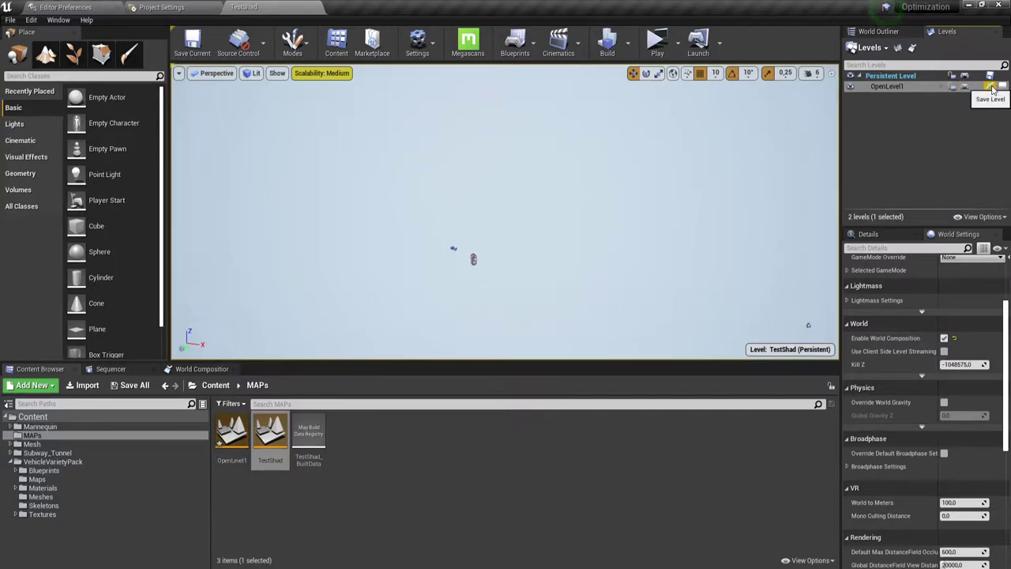
pyautogui.click(992, 90)
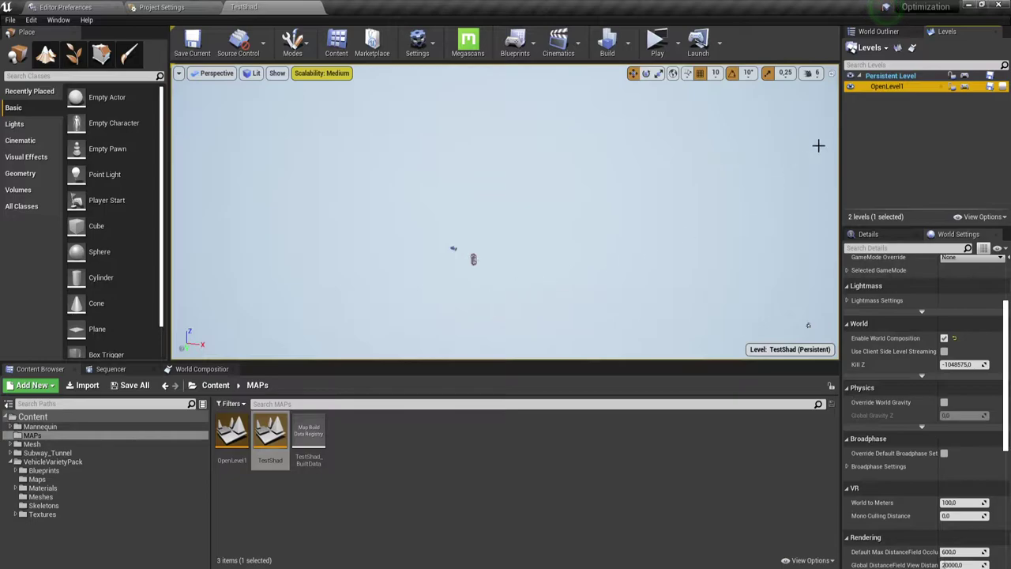
pyautogui.doubleClick(881, 87)
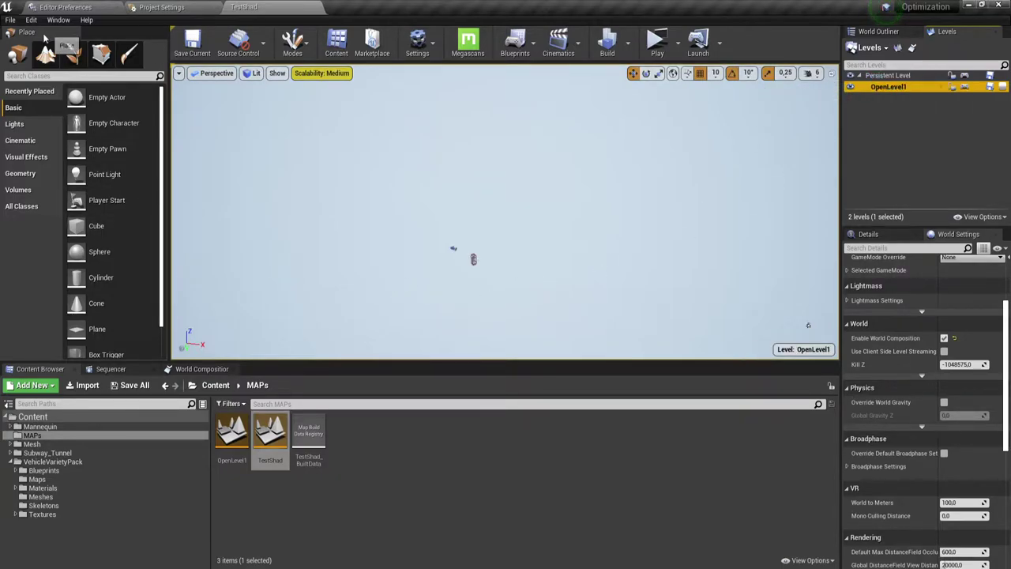
# - In Landscape mode, create a 249×249 landscape of 64 components in OpenLevel1
pyautogui.click(72, 53)
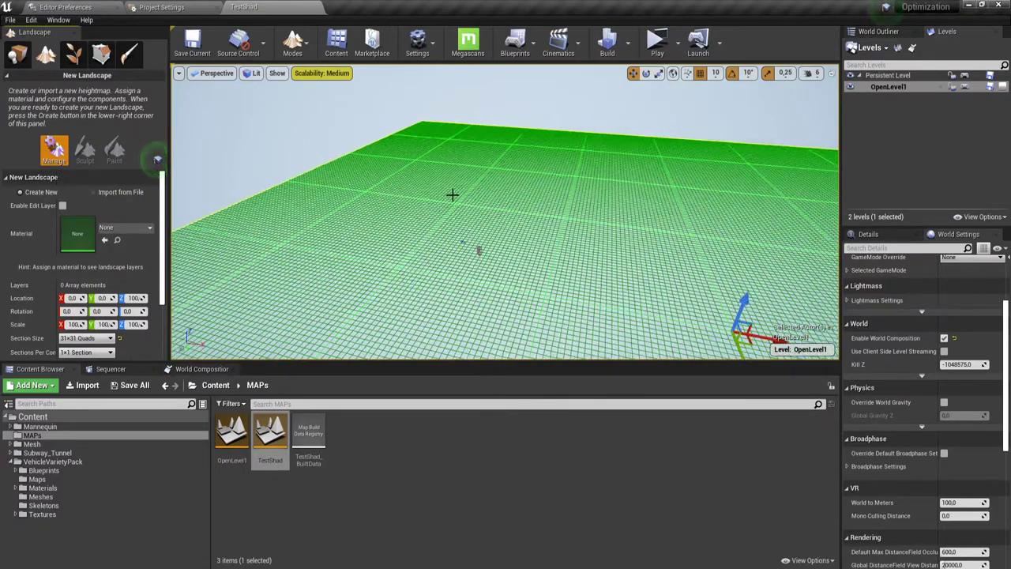
pyautogui.moveTo(452, 194)
pyautogui.mouseDown(button='right')
pyautogui.moveTo(506, 197)
pyautogui.moveTo(515, 209)
pyautogui.mouseUp(button='right')
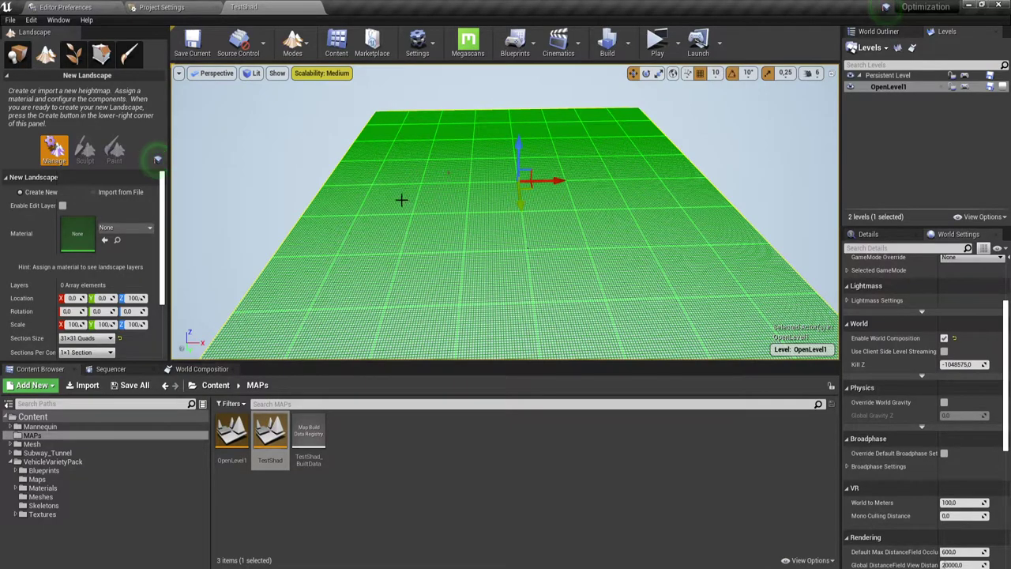
pyautogui.moveTo(163, 211); pyautogui.dragTo(161, 264)
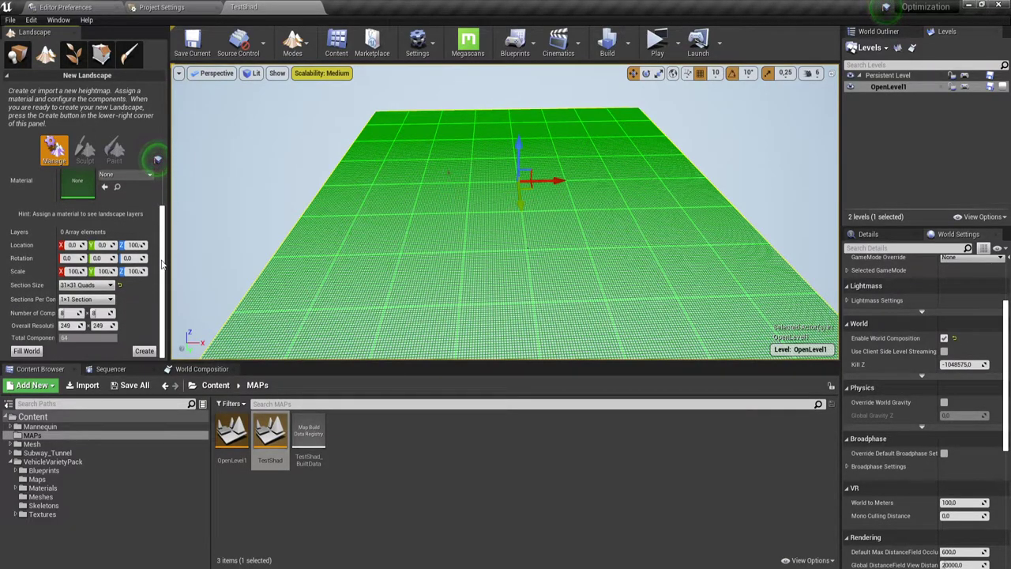
pyautogui.click(144, 350)
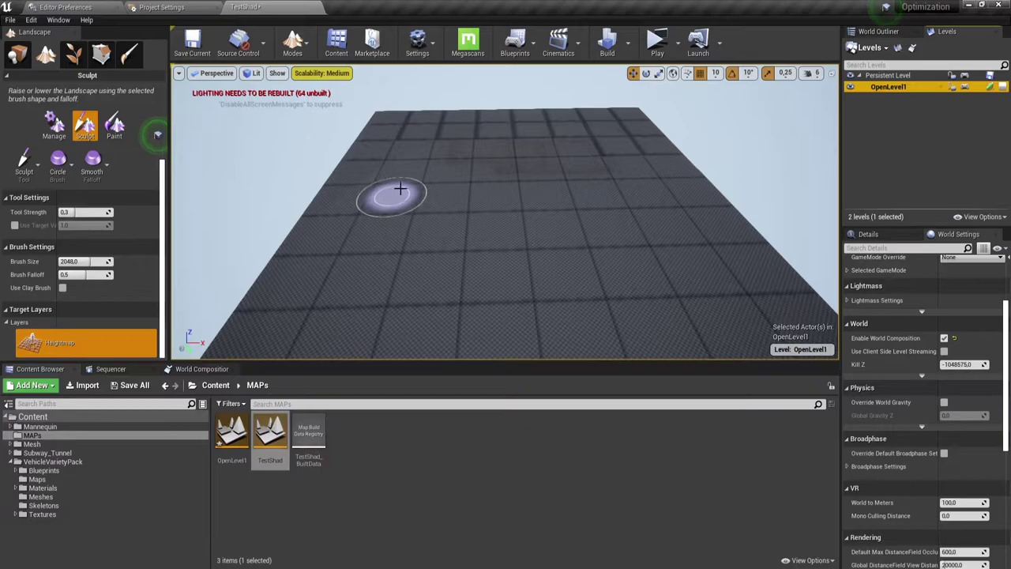
# - Sculpt rolling hills and a raised ridge across the OpenLevel1 landscape
pyautogui.moveTo(536, 162); pyautogui.dragTo(628, 183, button='right')
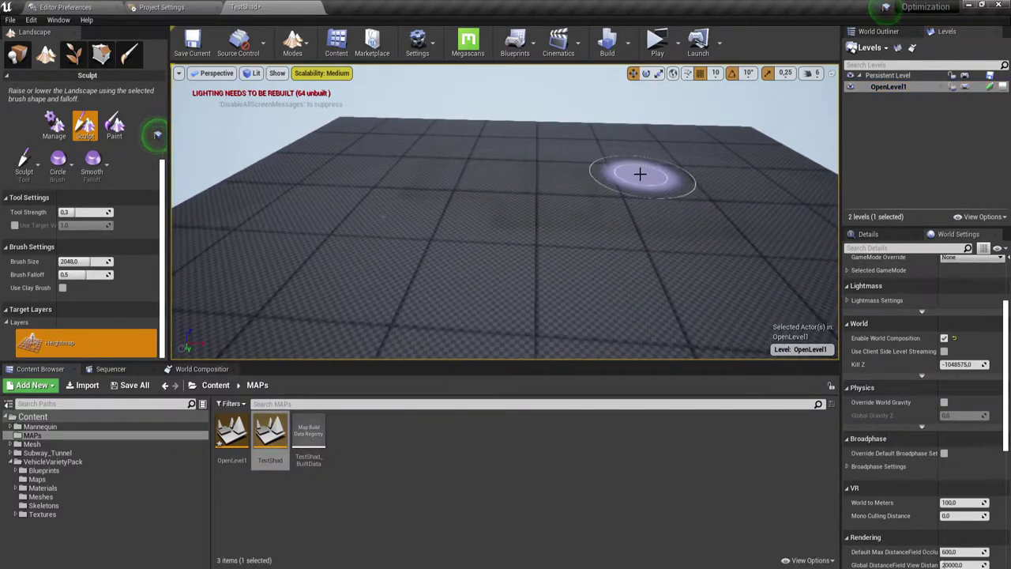
pyautogui.moveTo(640, 173)
pyautogui.mouseDown(button='right')
pyautogui.moveTo(541, 233)
pyautogui.moveTo(584, 237)
pyautogui.mouseUp(button='right')
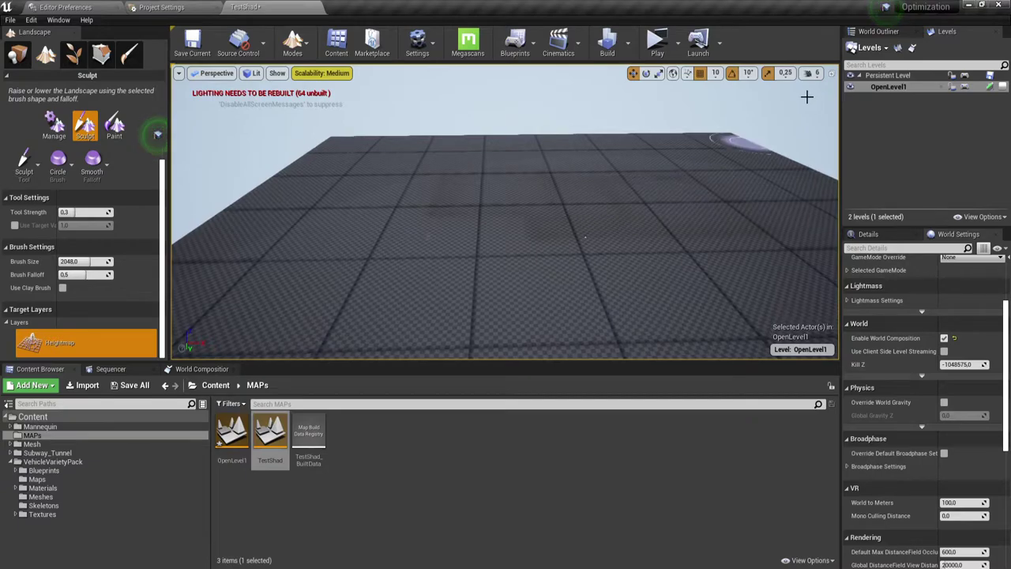
pyautogui.moveTo(720, 138)
pyautogui.mouseDown()
pyautogui.moveTo(348, 142)
pyautogui.moveTo(318, 129)
pyautogui.mouseUp()
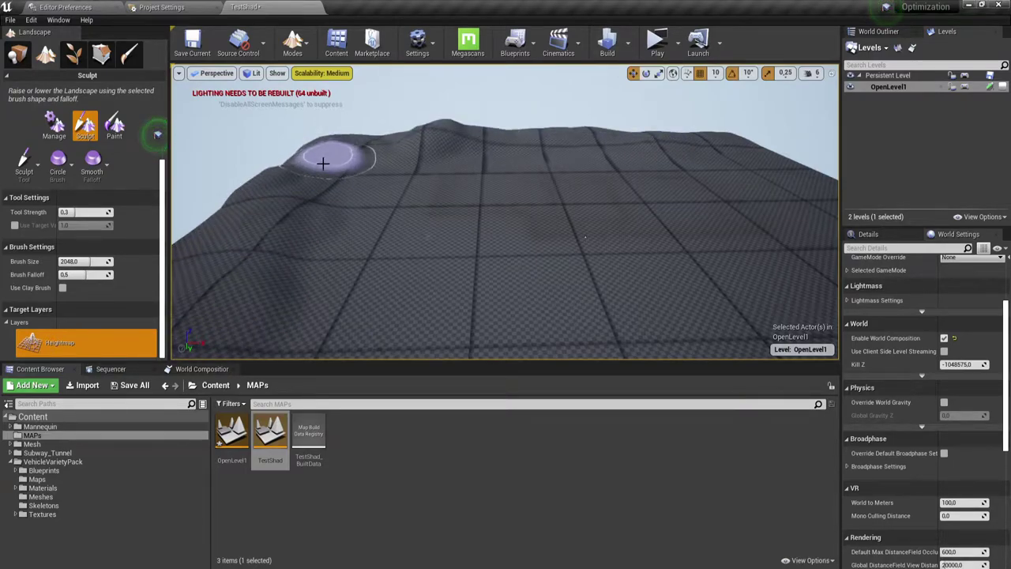
pyautogui.moveTo(323, 163); pyautogui.dragTo(301, 205, button='right')
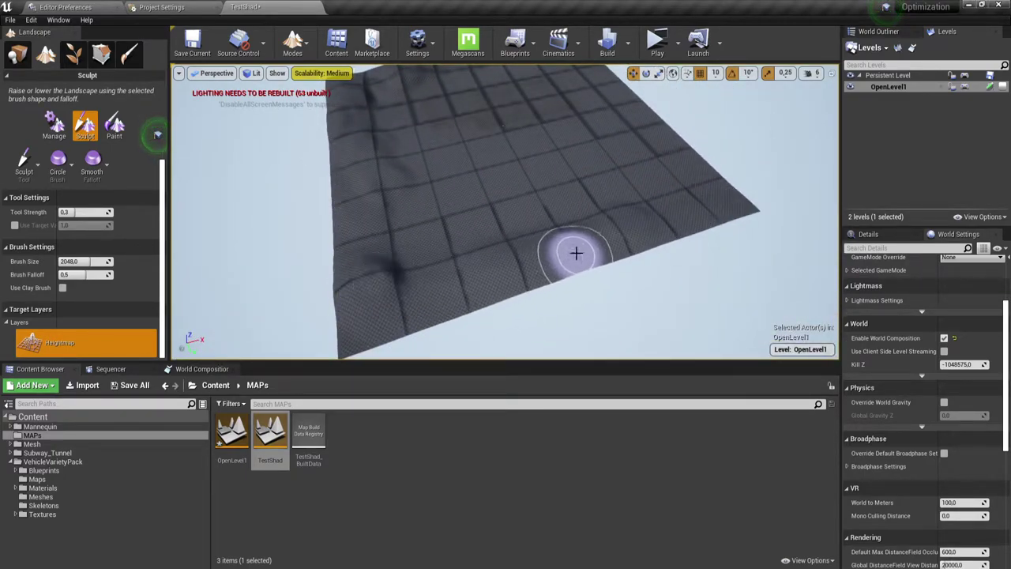
pyautogui.moveTo(372, 192); pyautogui.dragTo(376, 210)
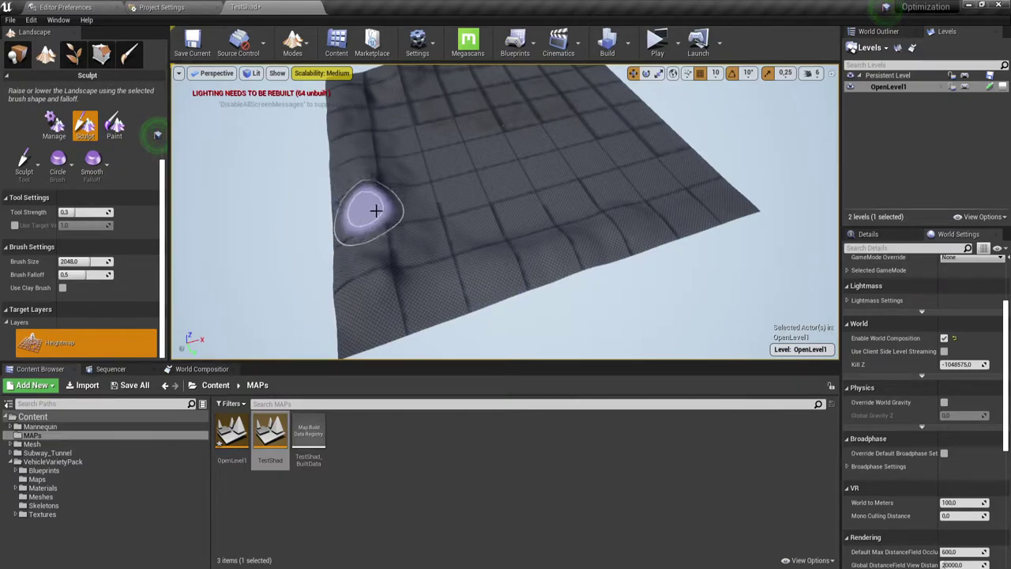
pyautogui.moveTo(376, 210); pyautogui.dragTo(549, 134, button='right')
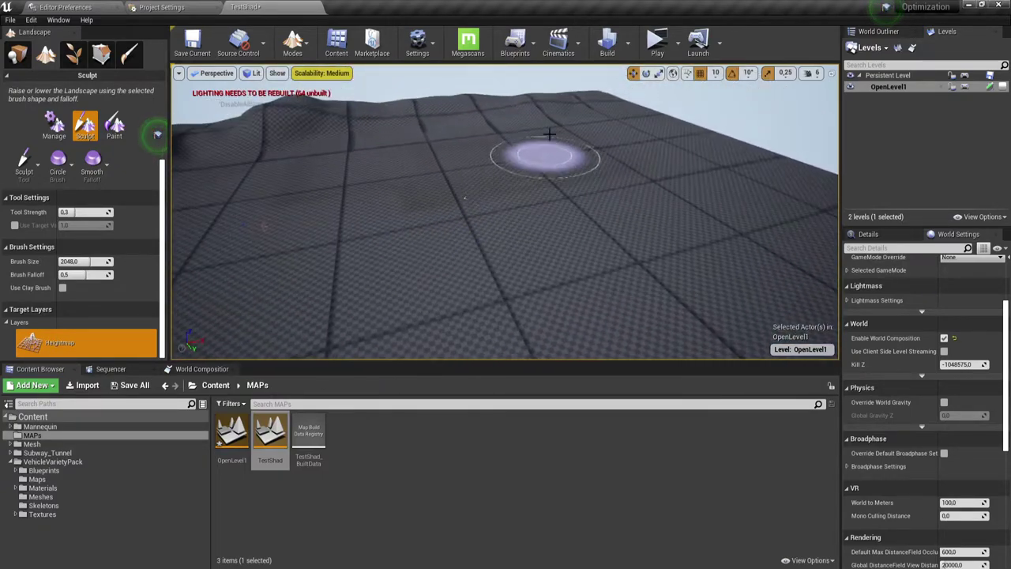
pyautogui.moveTo(580, 219)
pyautogui.mouseDown(button='right')
pyautogui.moveTo(560, 177)
pyautogui.moveTo(324, 212)
pyautogui.moveTo(609, 223)
pyautogui.mouseUp(button='right')
pyautogui.moveTo(450, 214)
pyautogui.mouseDown(button='right')
pyautogui.moveTo(465, 111)
pyautogui.moveTo(474, 158)
pyautogui.moveTo(487, 136)
pyautogui.mouseUp(button='right')
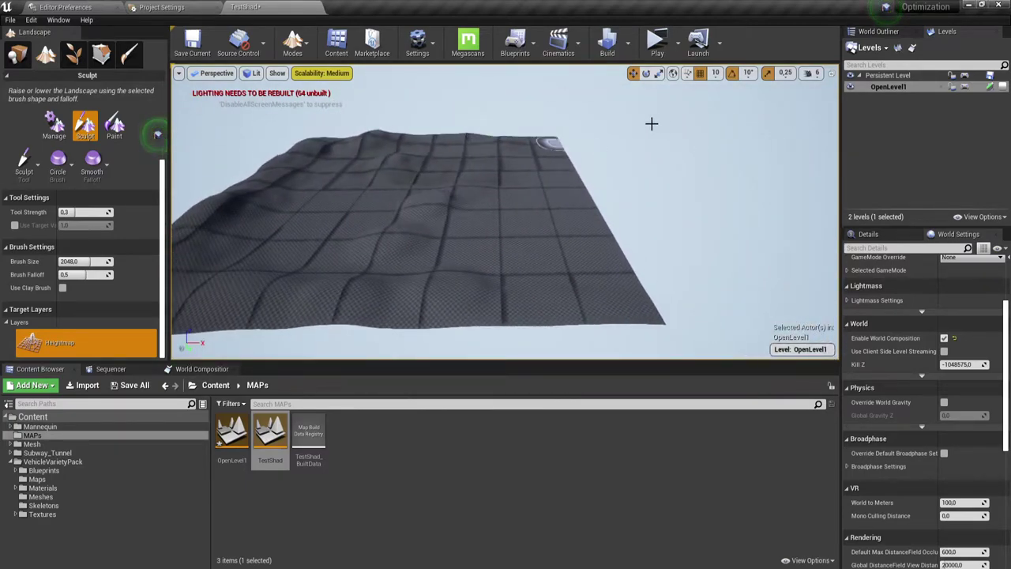
pyautogui.moveTo(630, 130); pyautogui.dragTo(652, 210, button='right')
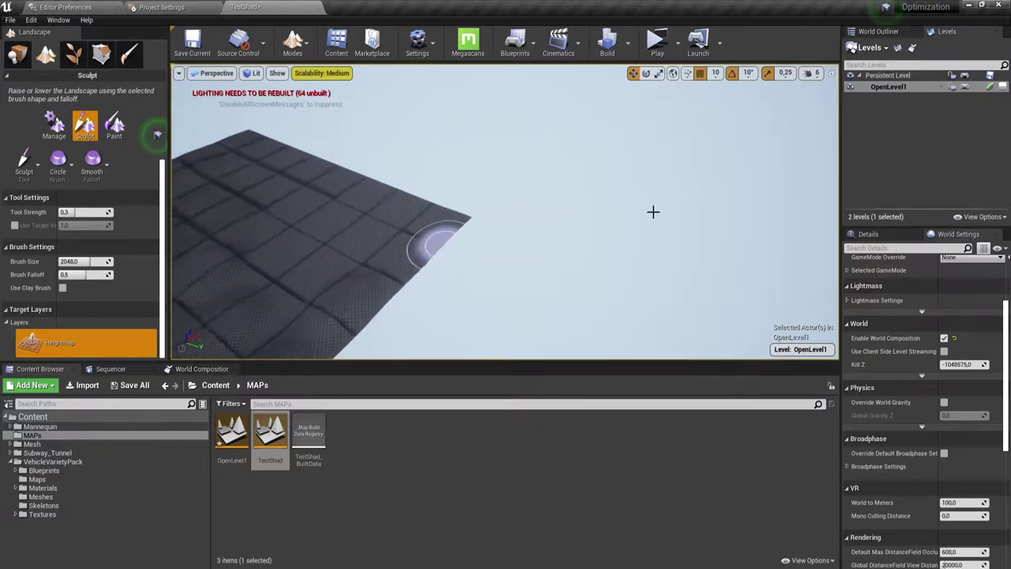
pyautogui.moveTo(689, 172); pyautogui.dragTo(603, 275, button='right')
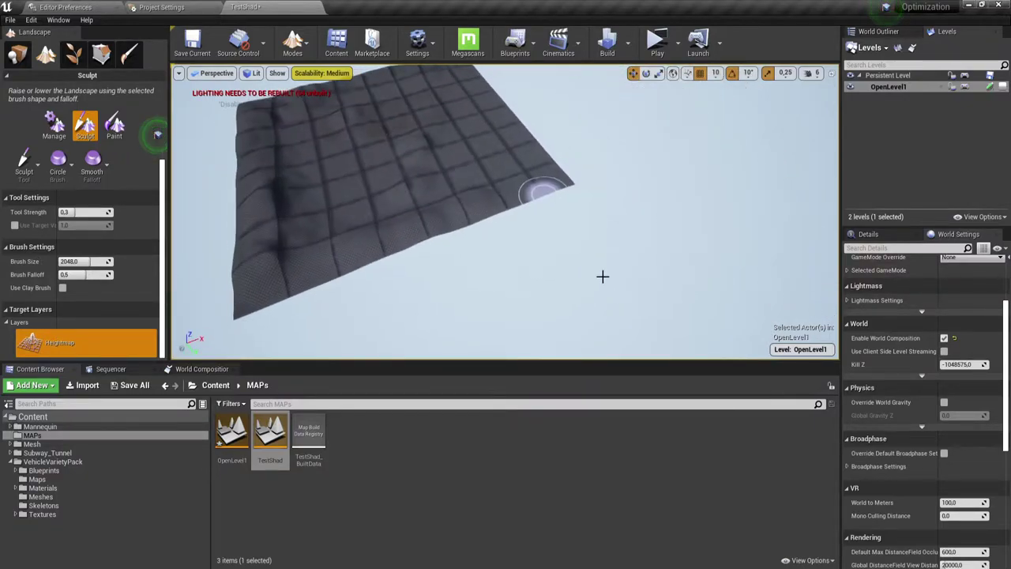
pyautogui.moveTo(639, 175)
pyautogui.mouseDown(button='right')
pyautogui.moveTo(624, 237)
pyautogui.moveTo(604, 213)
pyautogui.mouseUp(button='right')
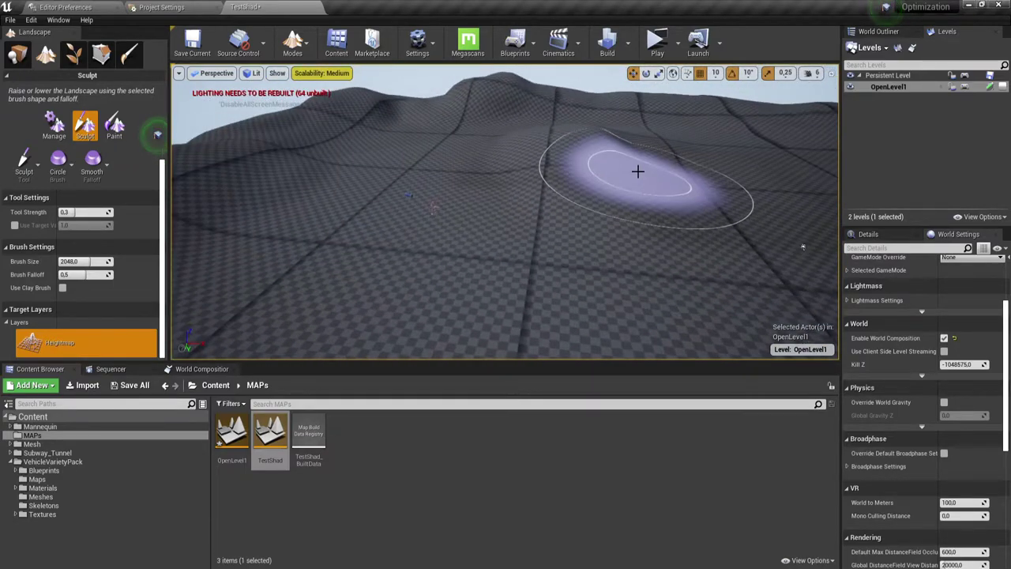
# - Save OpenLevel1 and show the Details panel
pyautogui.click(131, 384)
pyautogui.click(600, 391)
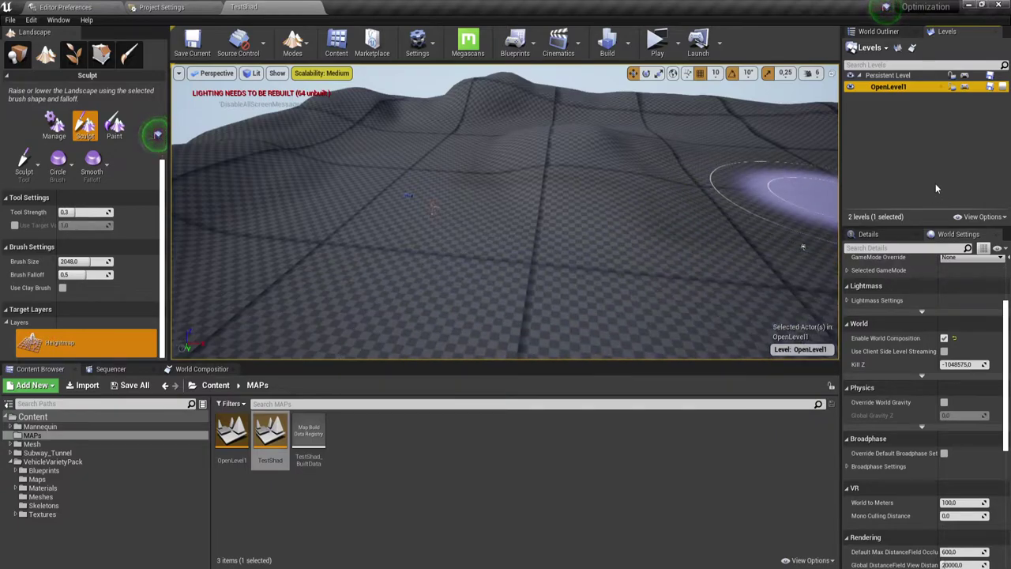
pyautogui.click(868, 234)
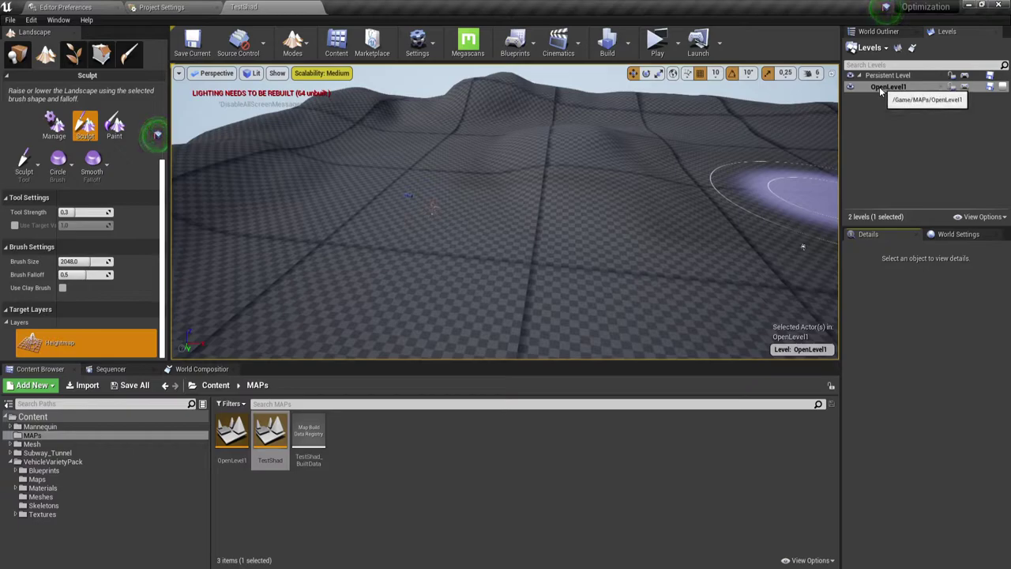
# - Show the OpenLevel1 tile in World Composition, sculpt another bump, and select the Uncategorized layer
pyautogui.click(182, 370)
pyautogui.scroll(-3, 451, 445)
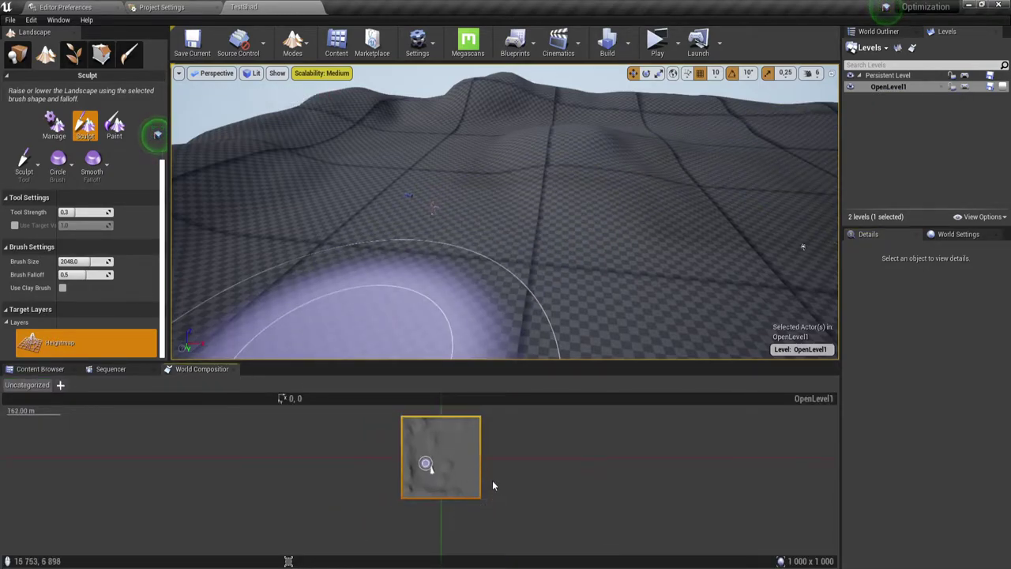
pyautogui.moveTo(492, 485); pyautogui.dragTo(470, 494, button='right')
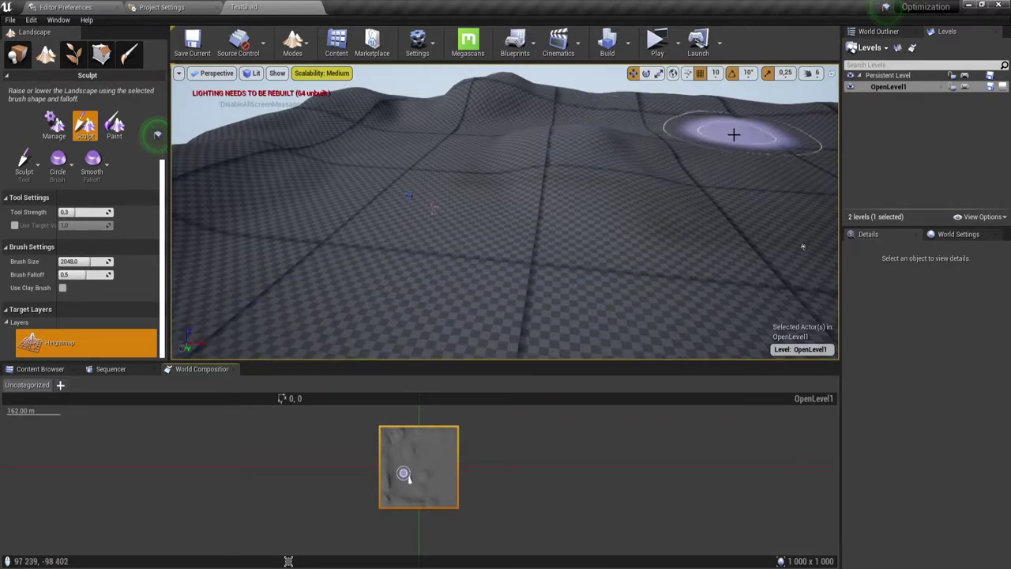
pyautogui.moveTo(702, 129); pyautogui.dragTo(718, 118)
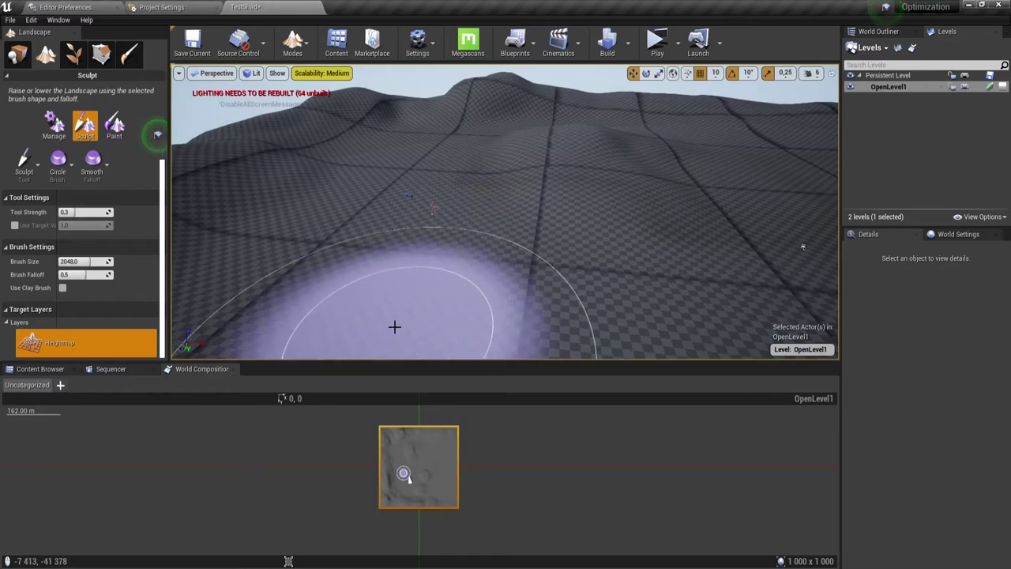
pyautogui.click(38, 390)
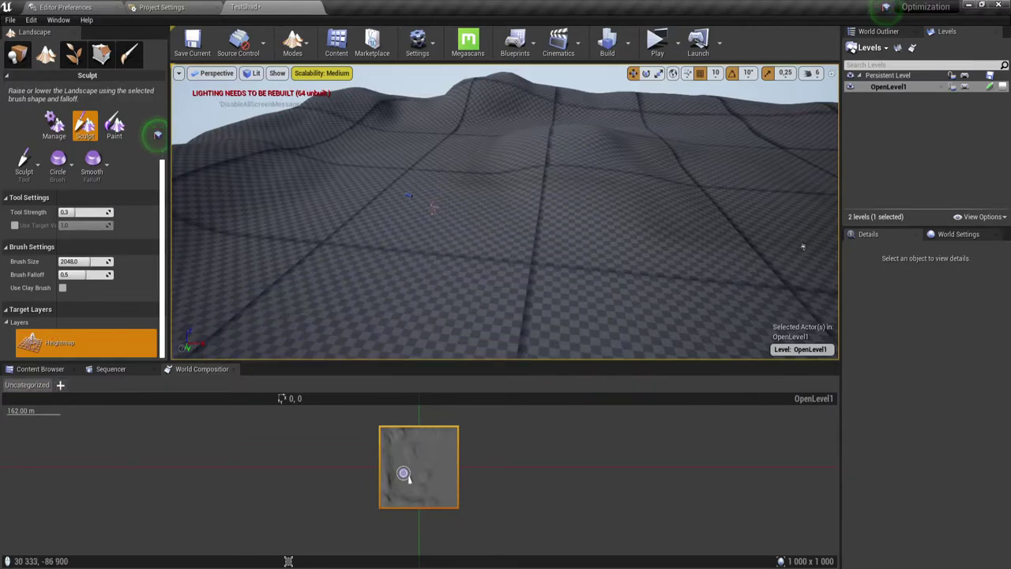
# - Reposition the camera above the terrain by double-clicking the OpenLevel1 tile
pyautogui.moveTo(403, 472); pyautogui.dragTo(387, 464)
pyautogui.moveTo(763, 145); pyautogui.dragTo(531, 219, button='right')
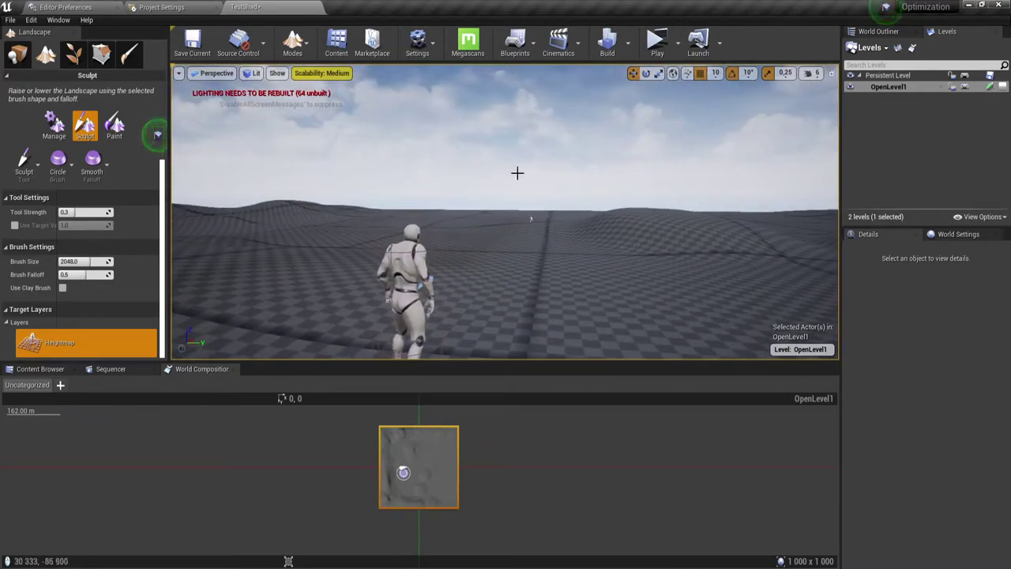
pyautogui.moveTo(536, 224)
pyautogui.mouseDown(button='right')
pyautogui.moveTo(603, 249)
pyautogui.moveTo(371, 266)
pyautogui.moveTo(570, 234)
pyautogui.mouseUp(button='right')
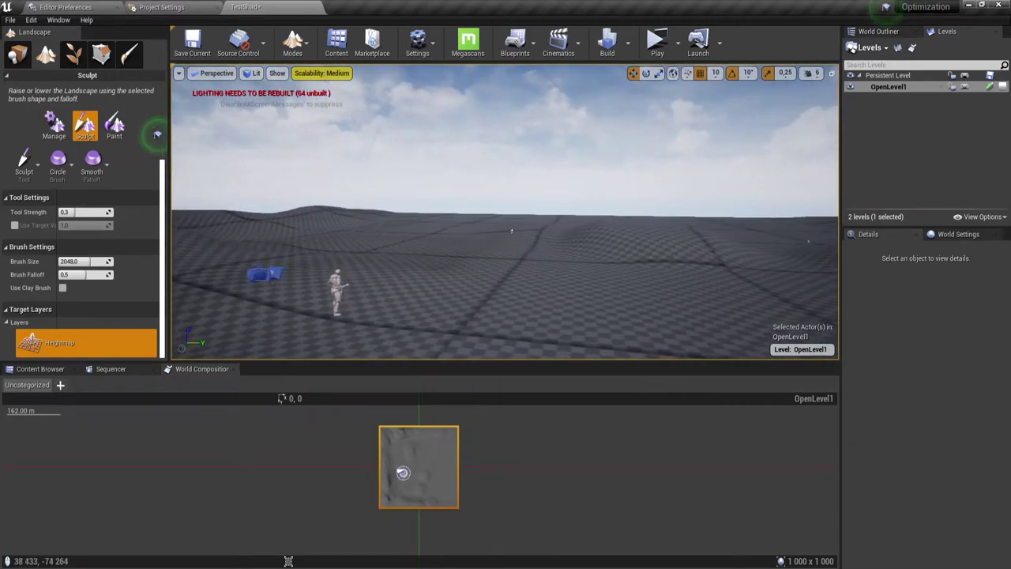
pyautogui.doubleClick(420, 472)
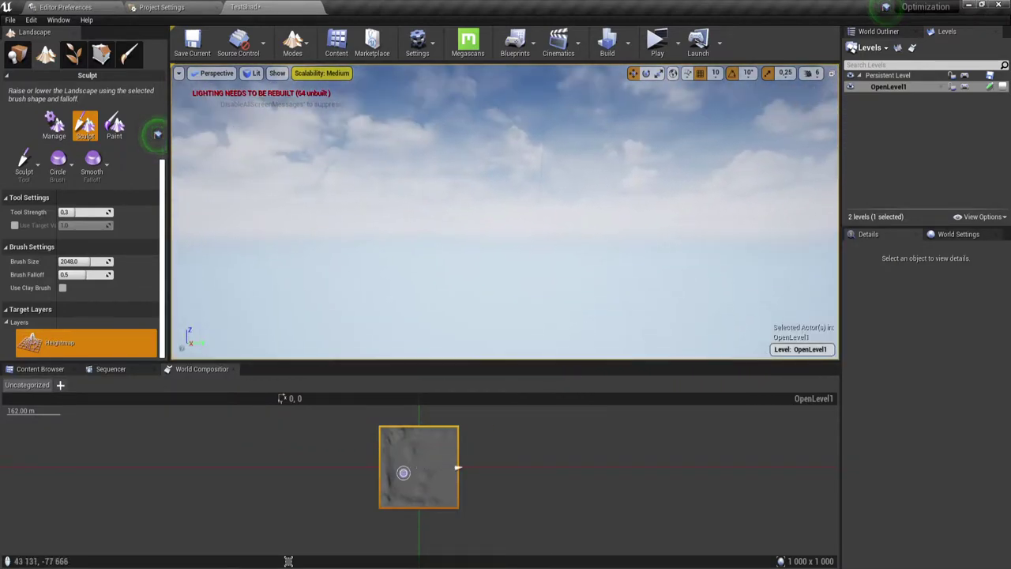
pyautogui.doubleClick(406, 466)
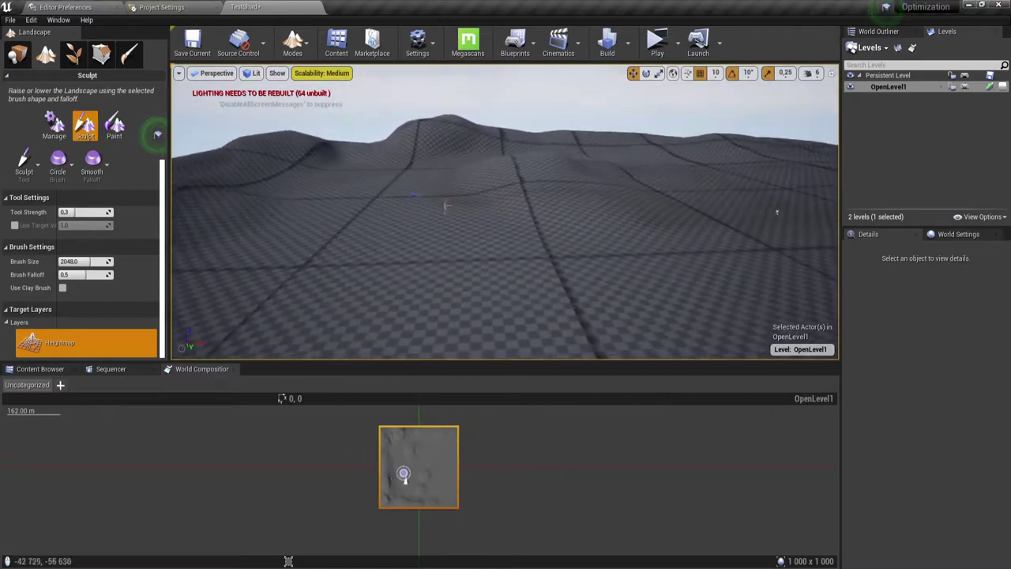
pyautogui.scroll(2, 489, 232)
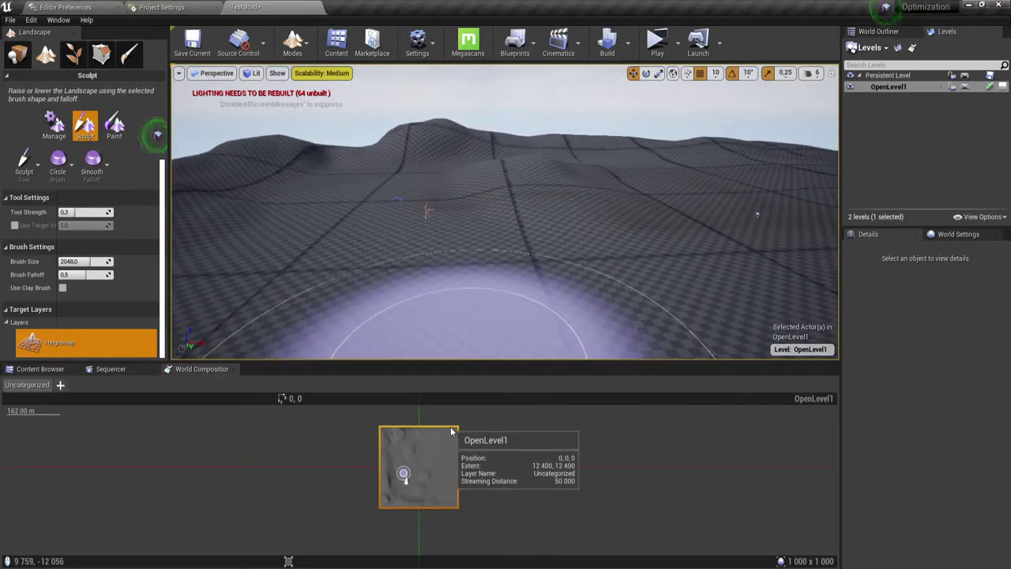
# - Add a layer beside Uncategorized named Distance15000 with streaming distance 15000
pyautogui.click(61, 386)
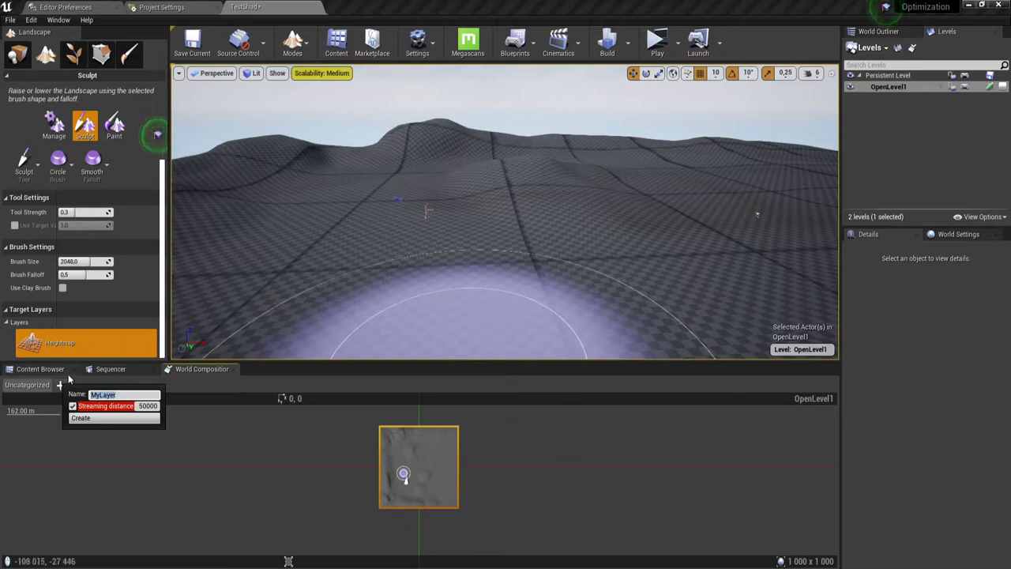
pyautogui.press('BackSpace')
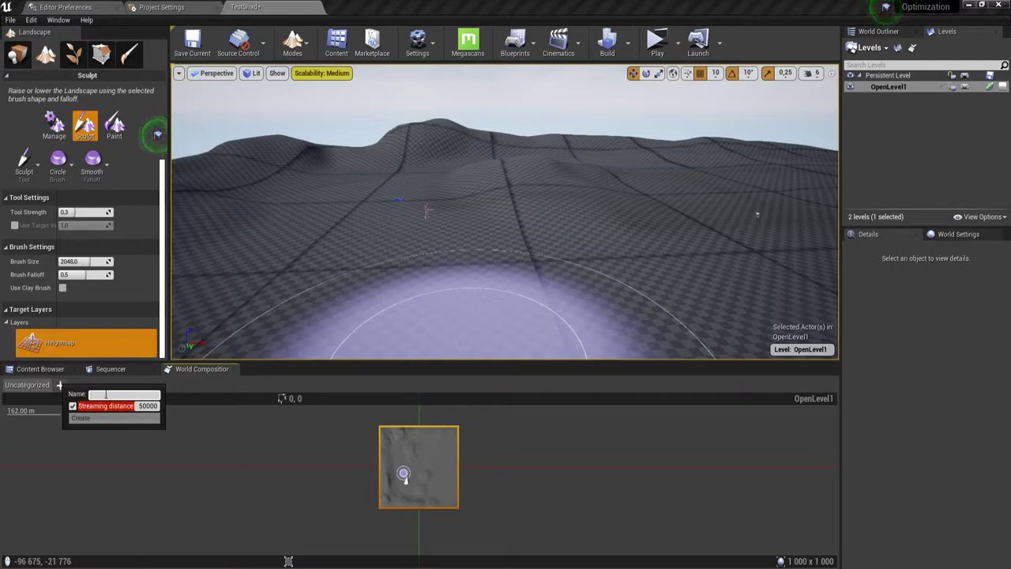
pyautogui.write('Distance15000')
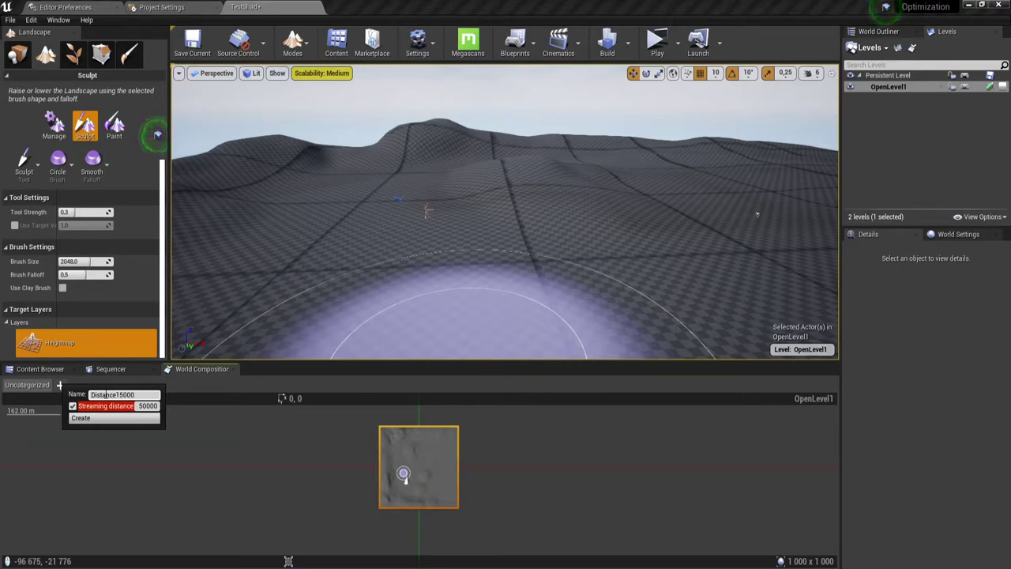
pyautogui.press('Return')
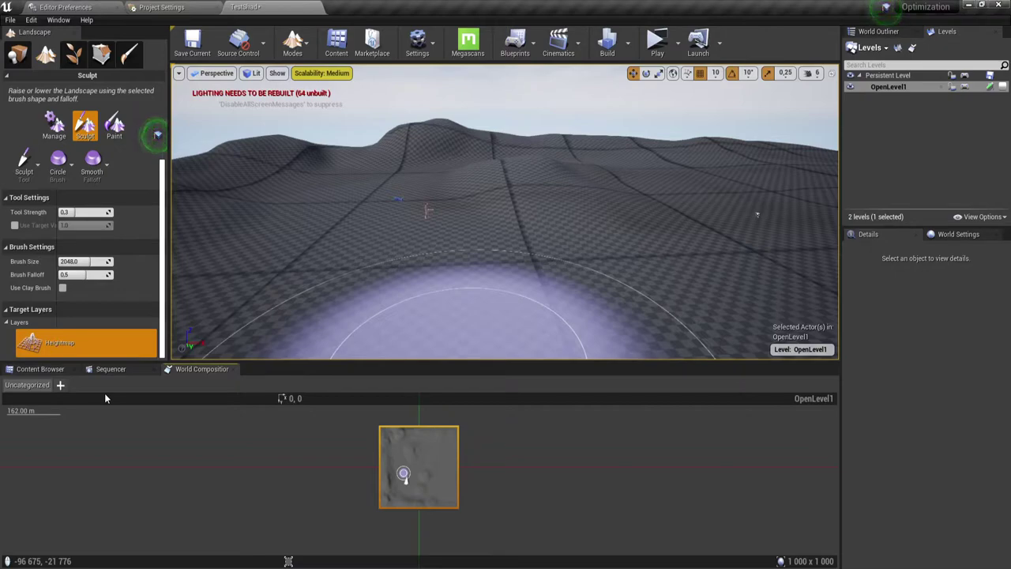
pyautogui.click(60, 385)
pyautogui.write('15000')
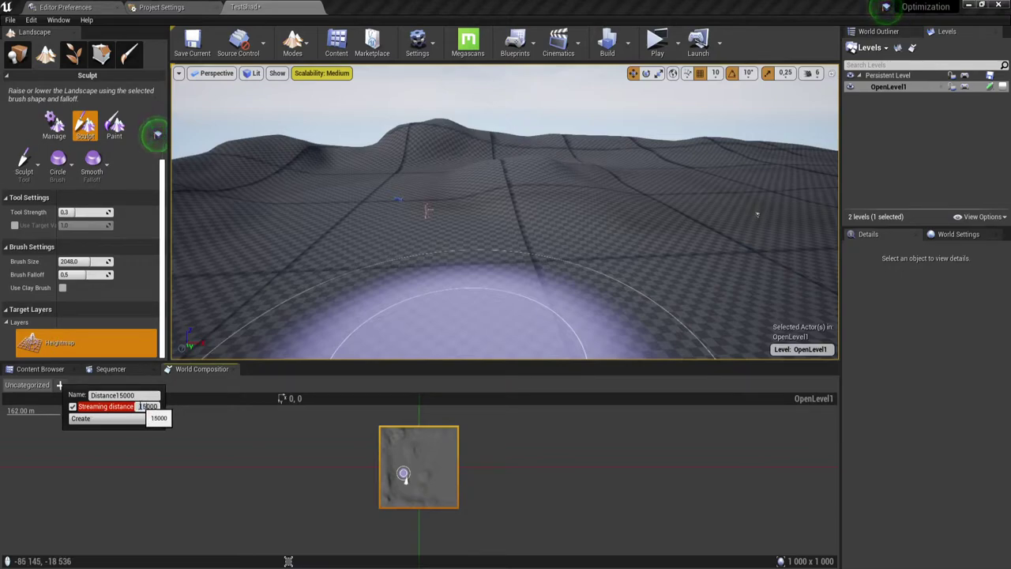
pyautogui.click(96, 420)
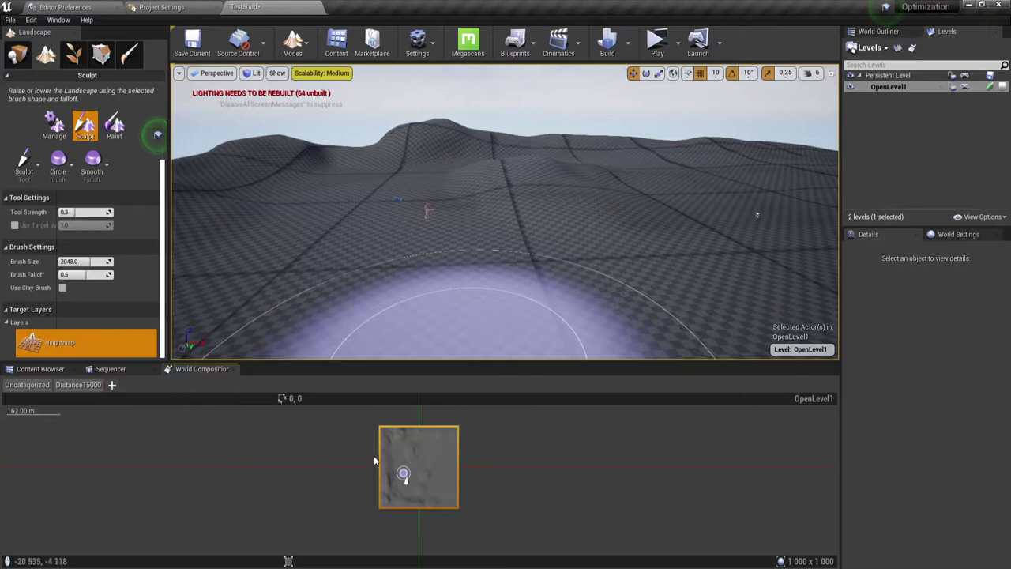
# - Assign the OpenLevel1 tile to the Distance15000 layer and begin another new layer
pyautogui.rightClick(392, 457)
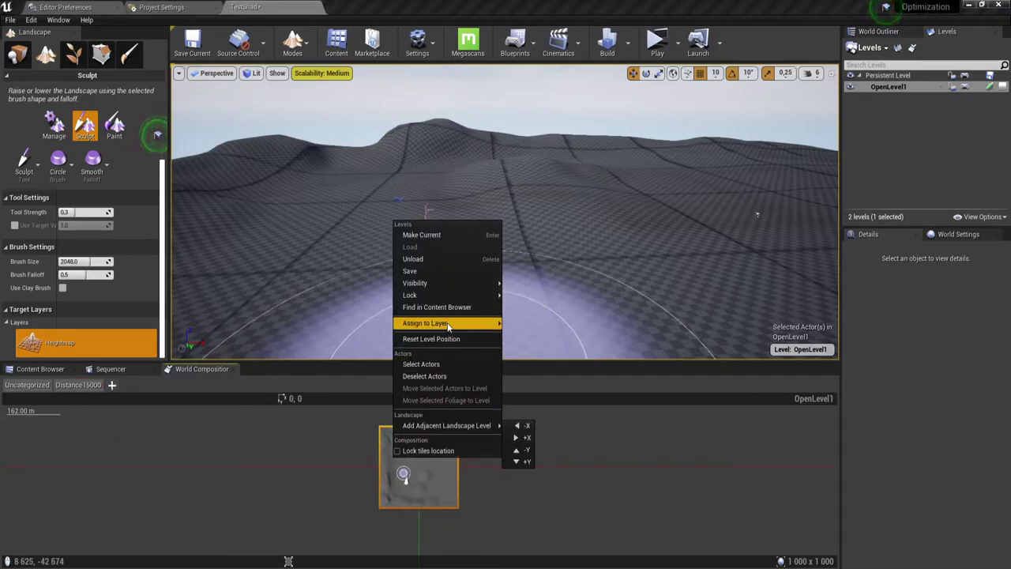
pyautogui.moveTo(462, 326)
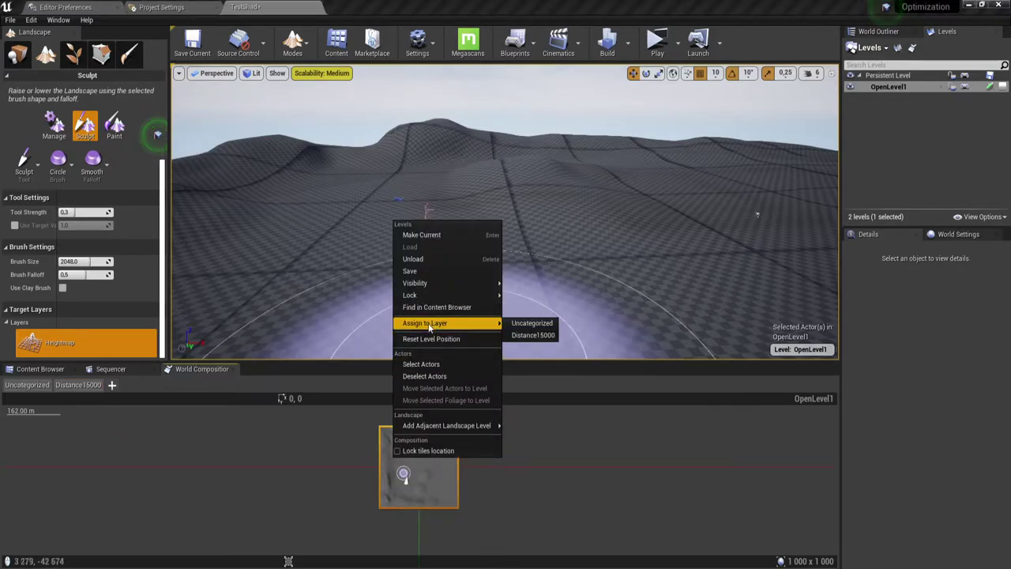
pyautogui.moveTo(431, 480)
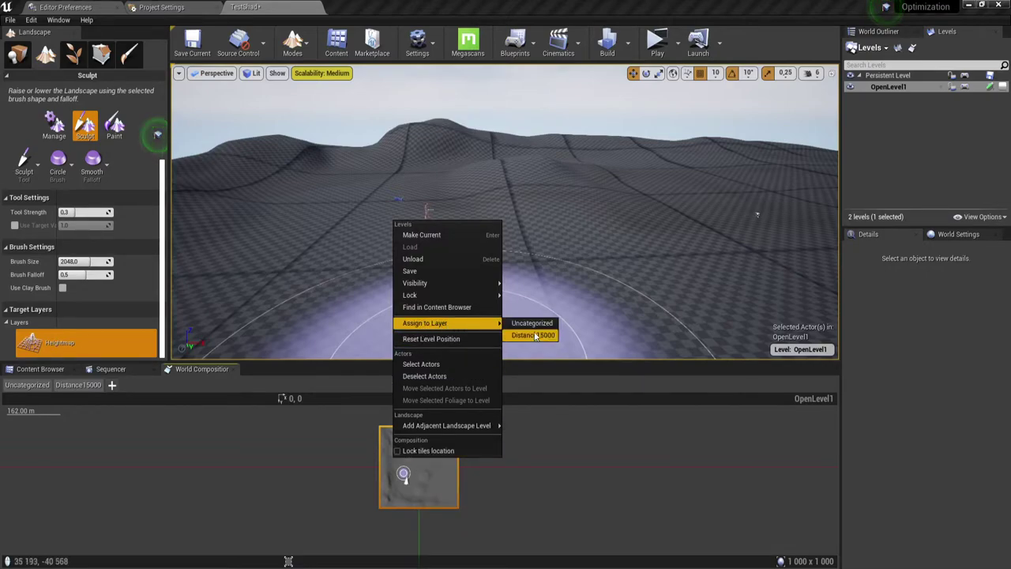
pyautogui.click(535, 335)
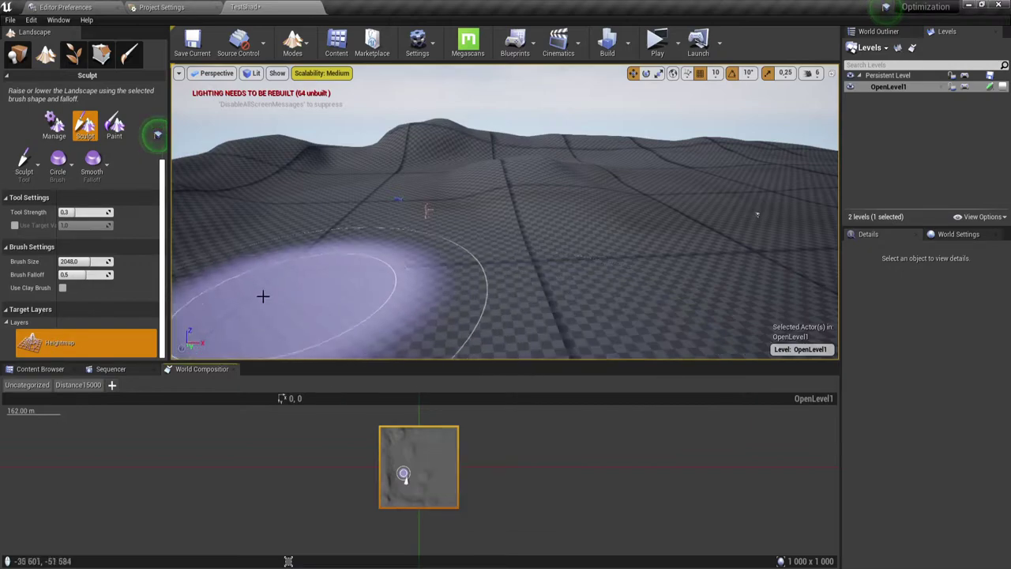
pyautogui.click(112, 386)
pyautogui.write('Distace5000')
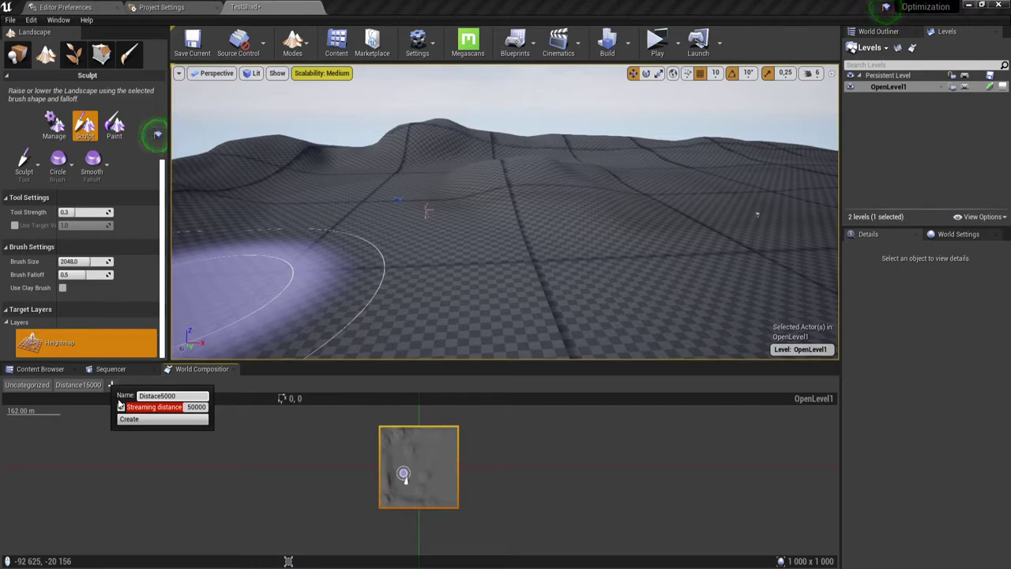
# - Create the Distace5000 layer with a 5000 streaming distance
pyautogui.press('Return')
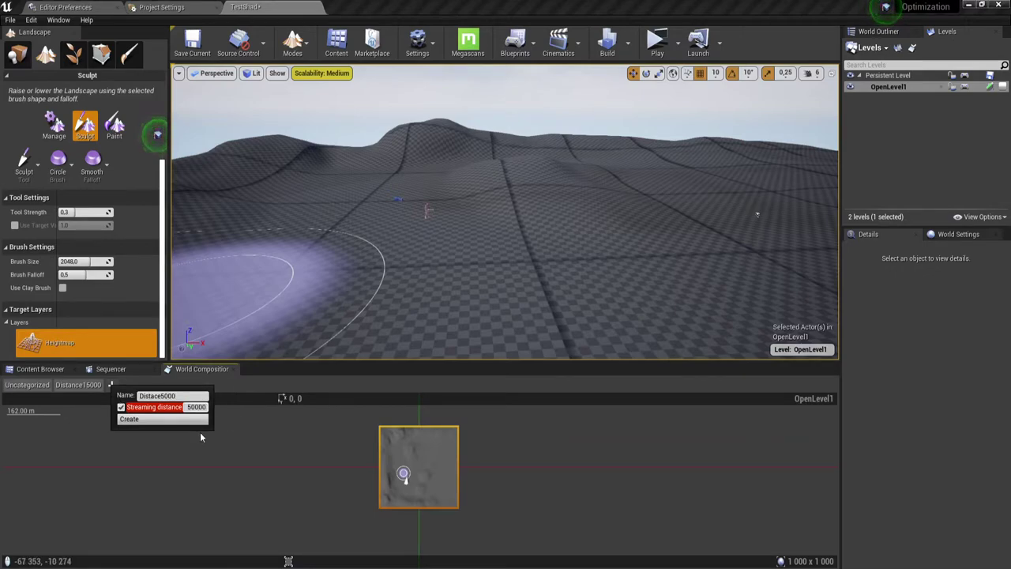
pyautogui.click(152, 419)
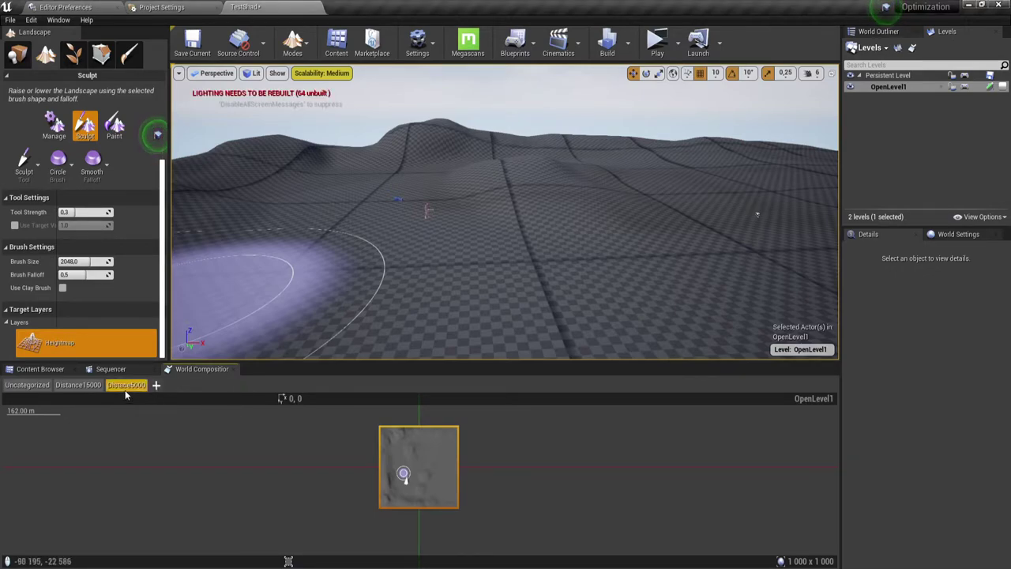
pyautogui.moveTo(538, 209); pyautogui.dragTo(484, 317, button='right')
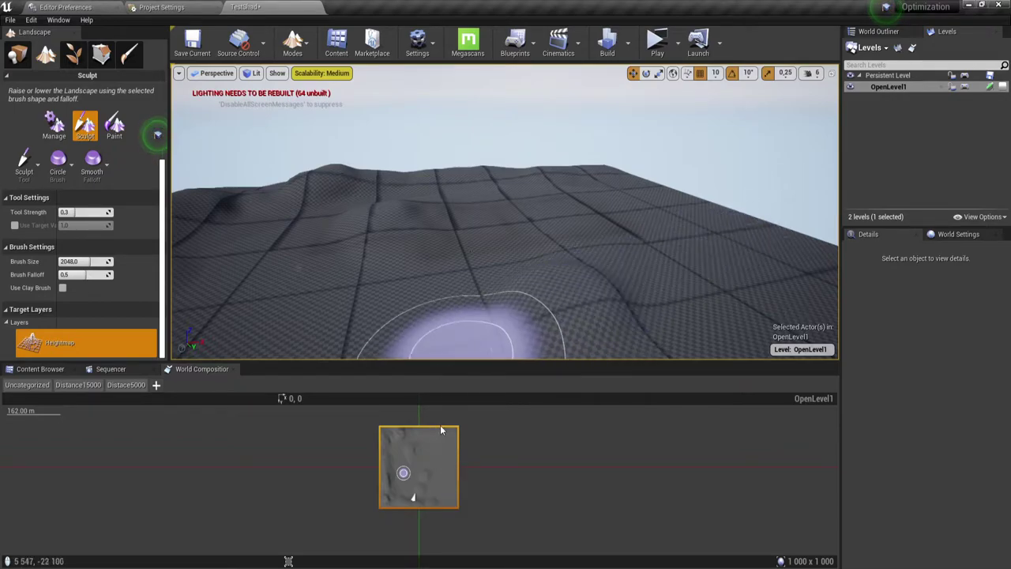
# - Show OpenLevel1's Add Adjacent Landscape Level submenu with its -X, +X, -Y and +Y options
pyautogui.rightClick(428, 452)
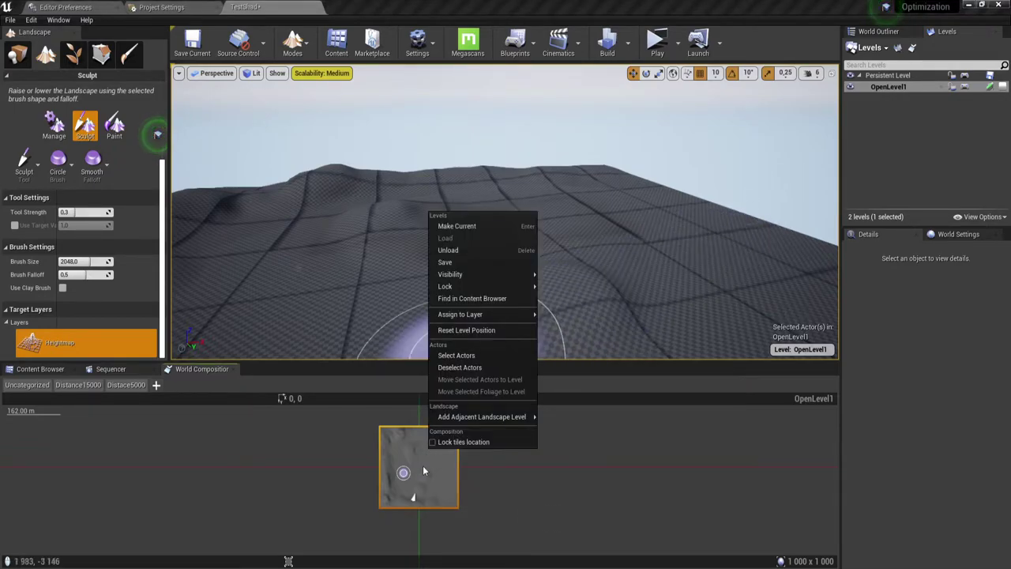
pyautogui.click(890, 89)
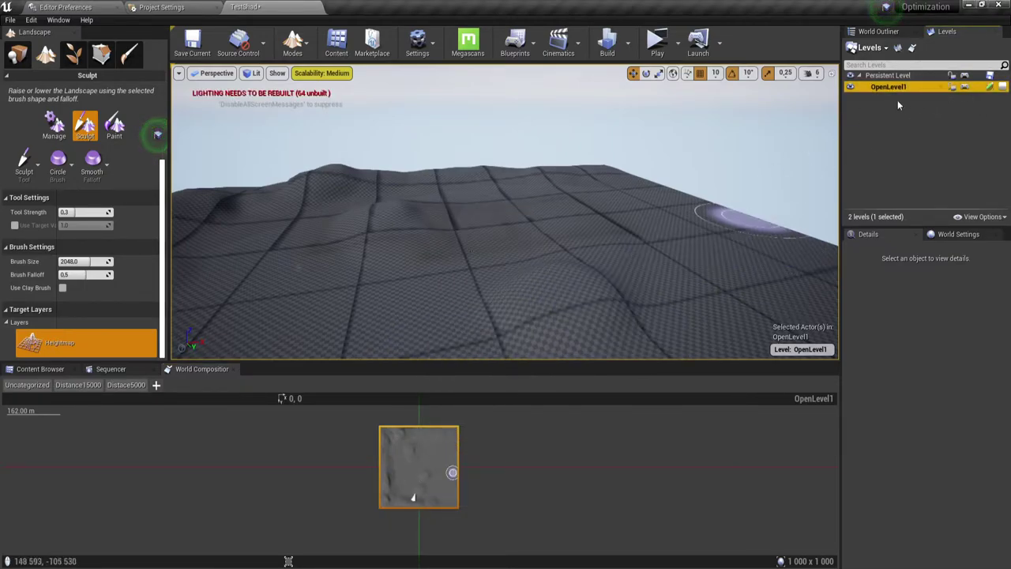
pyautogui.moveTo(410, 440)
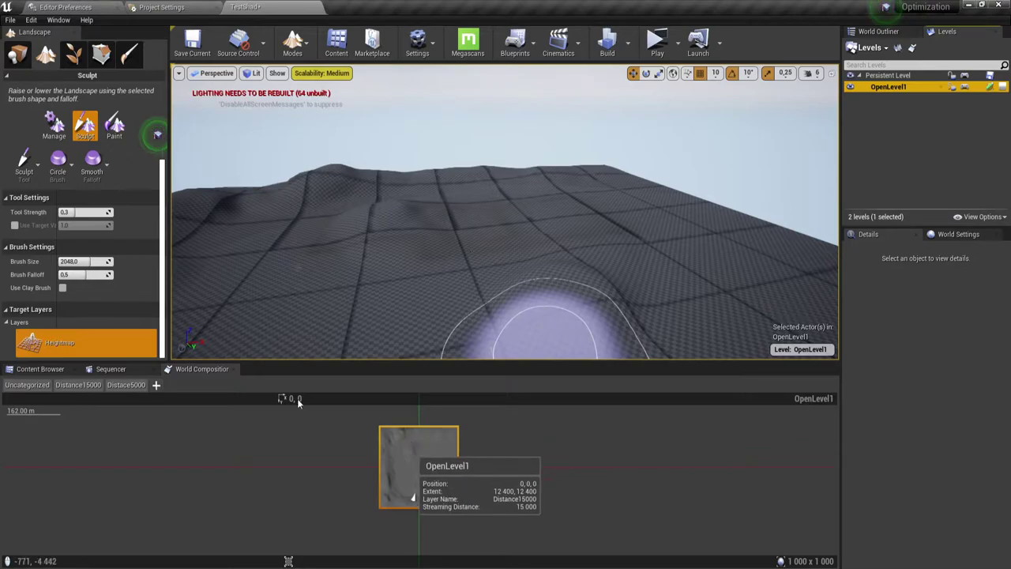
pyautogui.rightClick(430, 455)
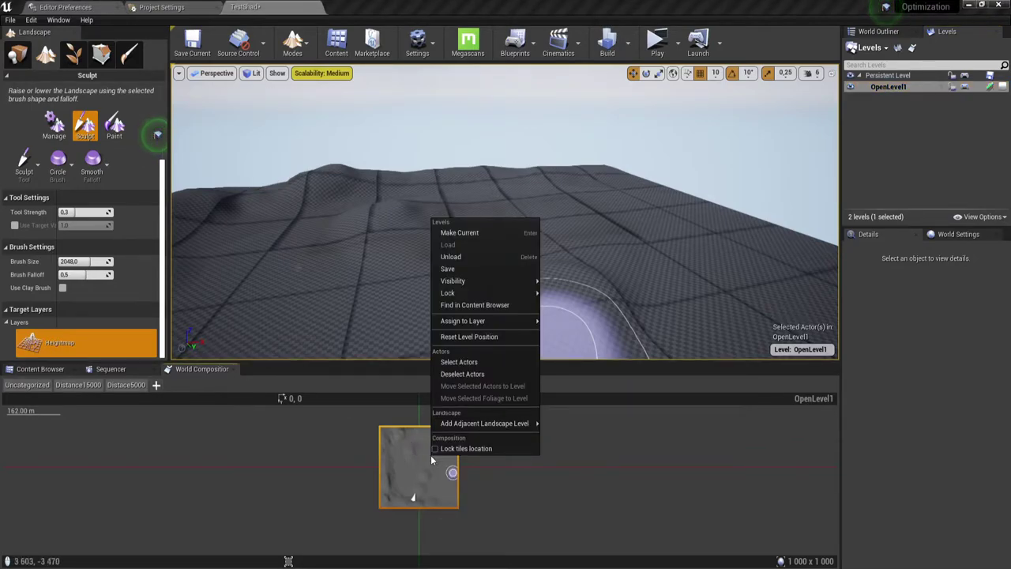
pyautogui.moveTo(455, 425)
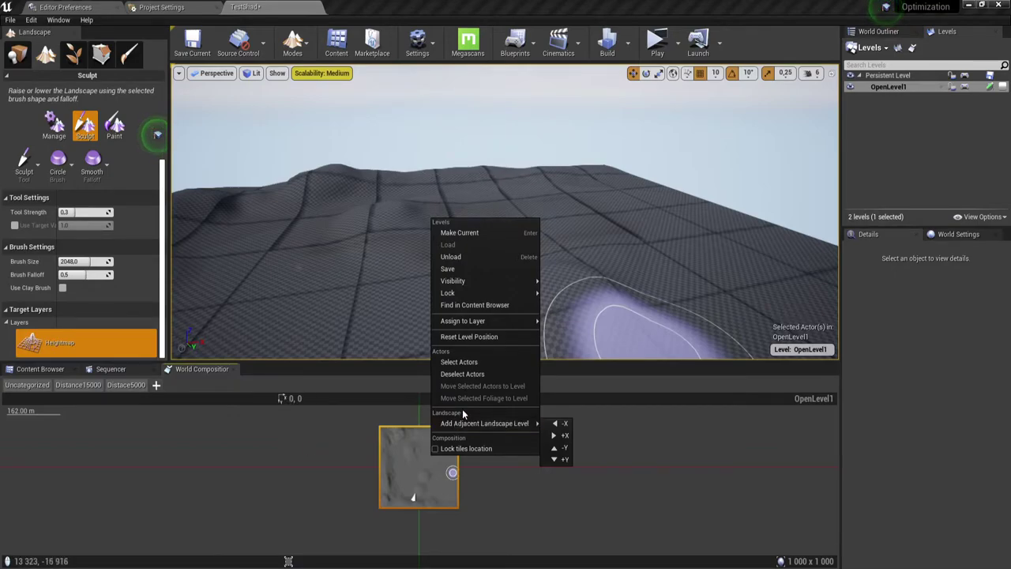
# - Add a +X adjacent landscape level beside OpenLevel1, save it as OpenLevel2, and frame it
pyautogui.click(564, 436)
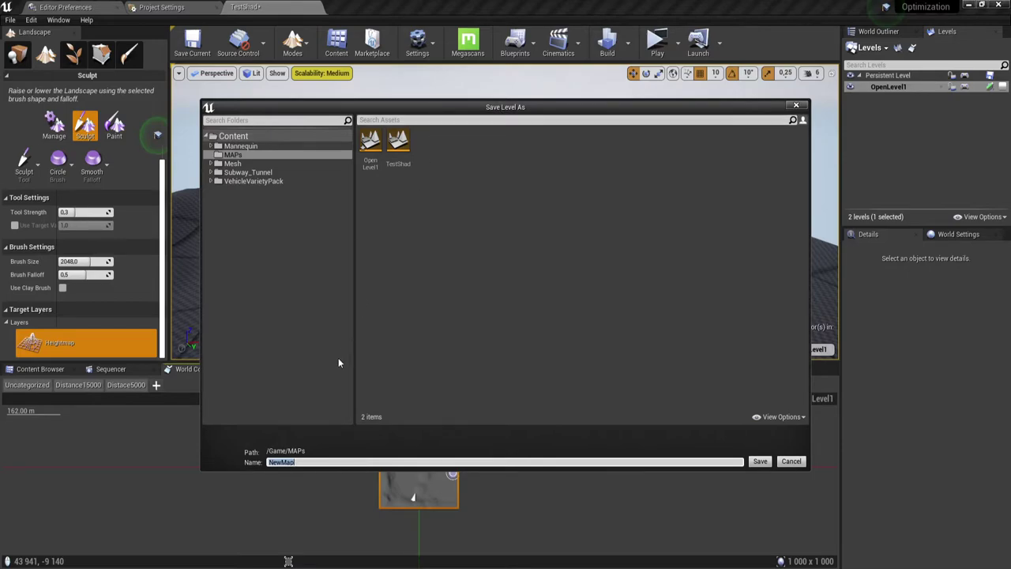
pyautogui.click(370, 143)
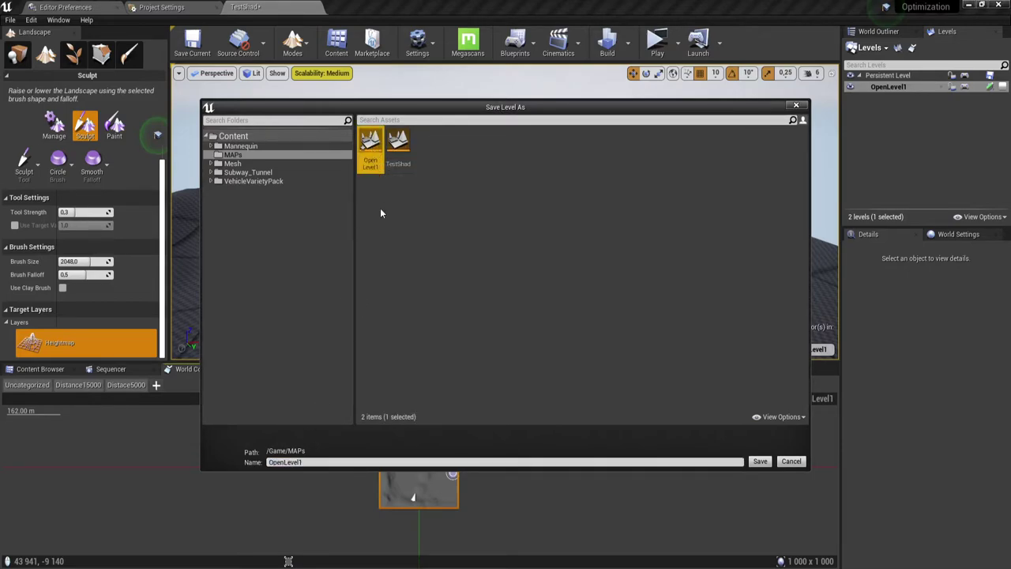
pyautogui.click(308, 463)
pyautogui.write('2')
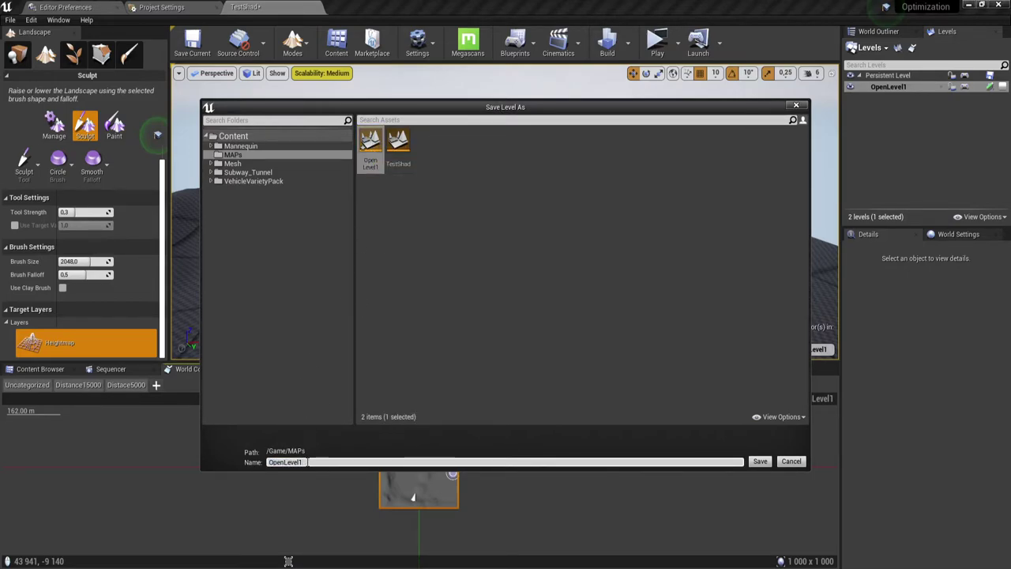
pyautogui.click(760, 462)
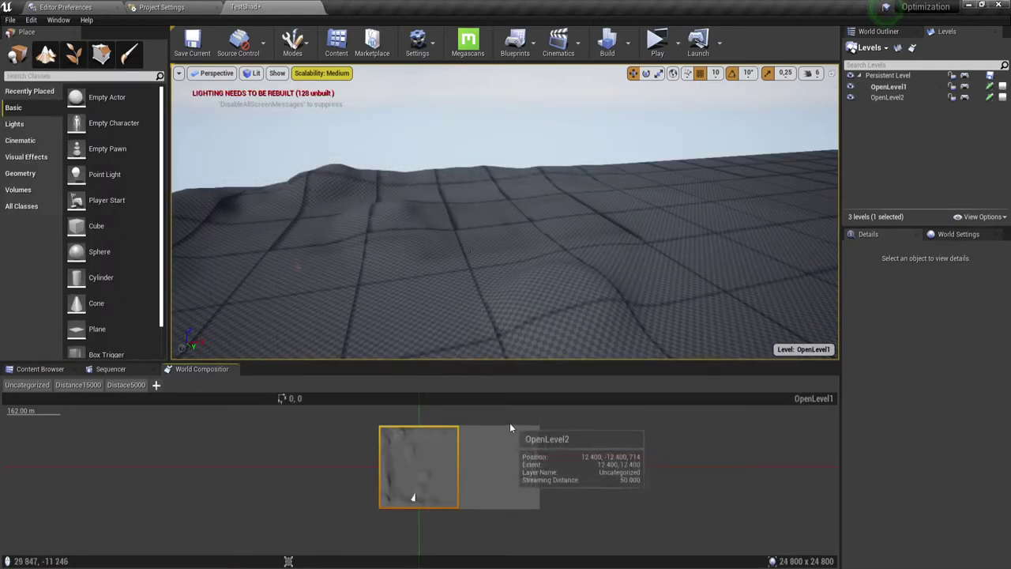
pyautogui.doubleClick(509, 438)
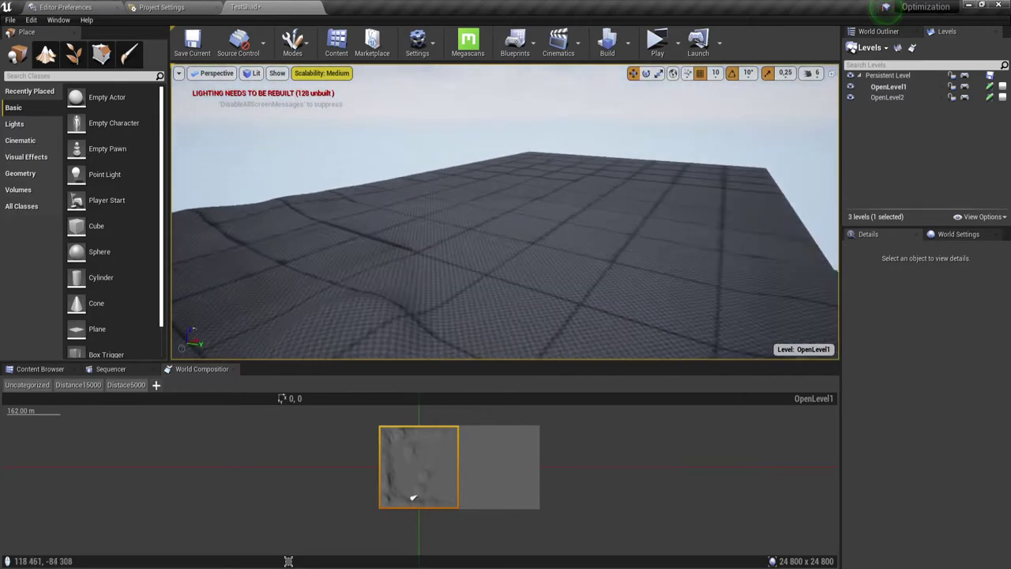
pyautogui.moveTo(660, 211); pyautogui.dragTo(660, 210)
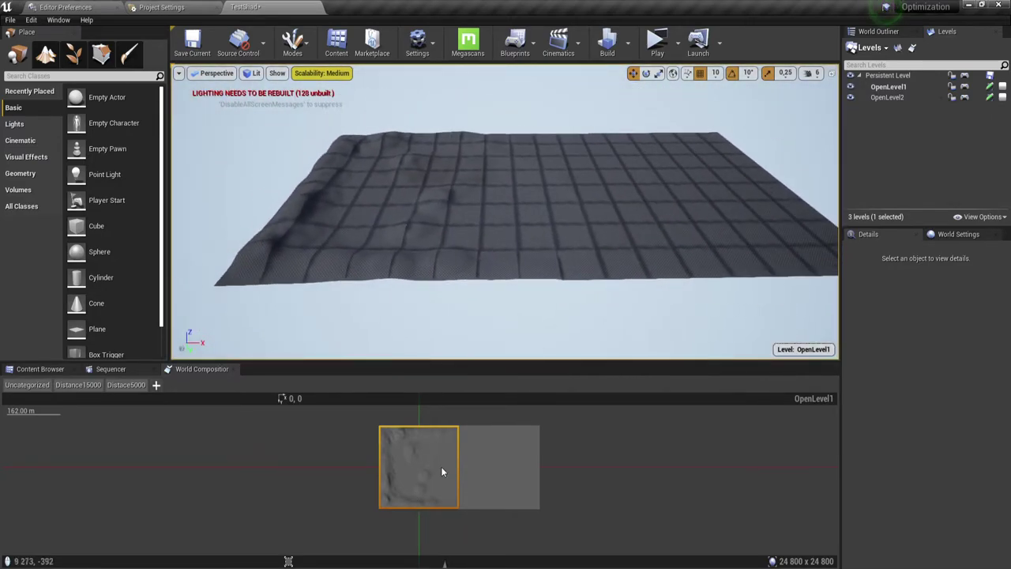
# - Add a +Y adjacent landscape level off OpenLevel2 and save it as OpenLevel3
pyautogui.click(506, 461)
pyautogui.rightClick(507, 463)
pyautogui.moveTo(569, 428)
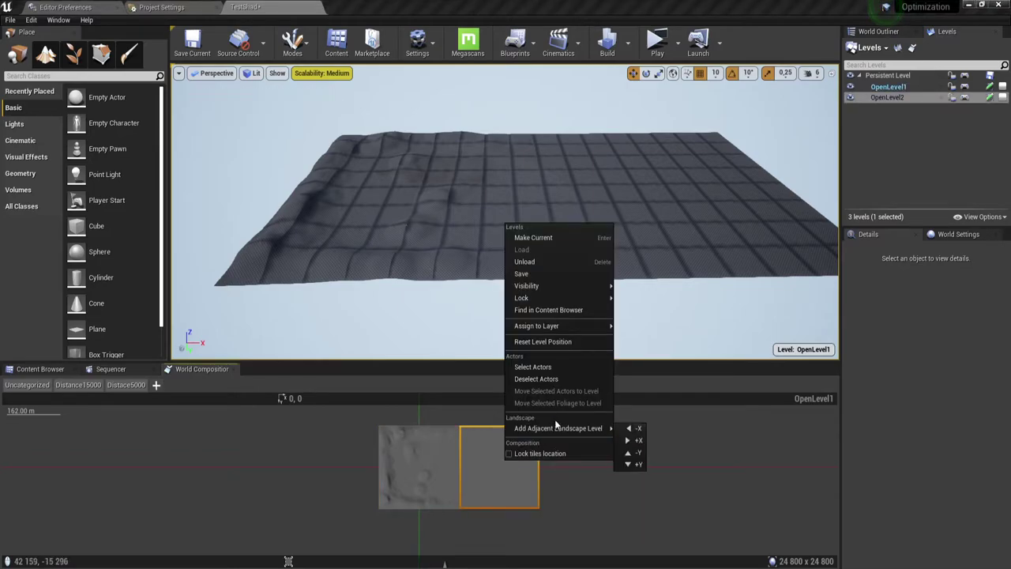
pyautogui.click(635, 466)
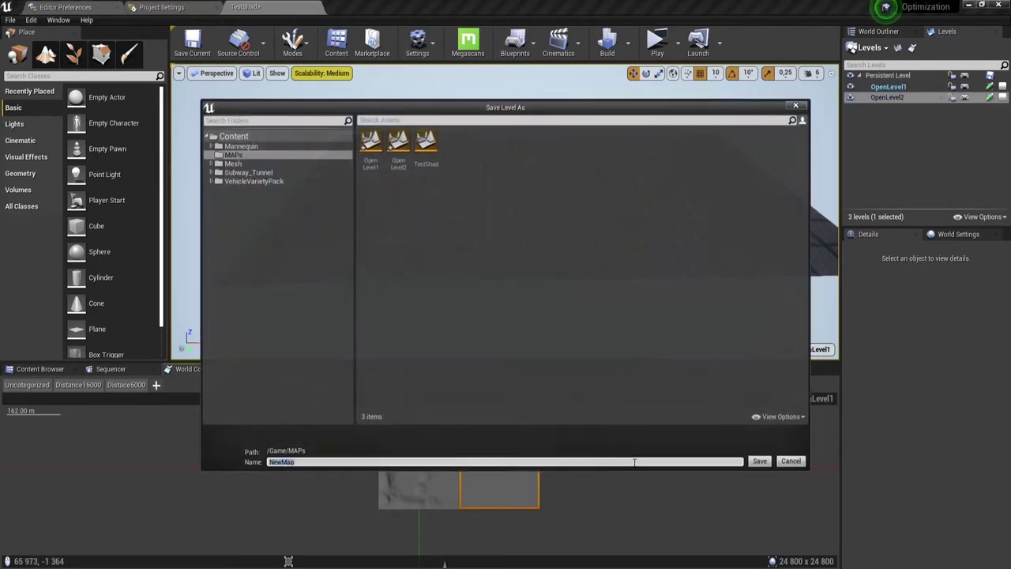
pyautogui.click(398, 146)
pyautogui.click(315, 462)
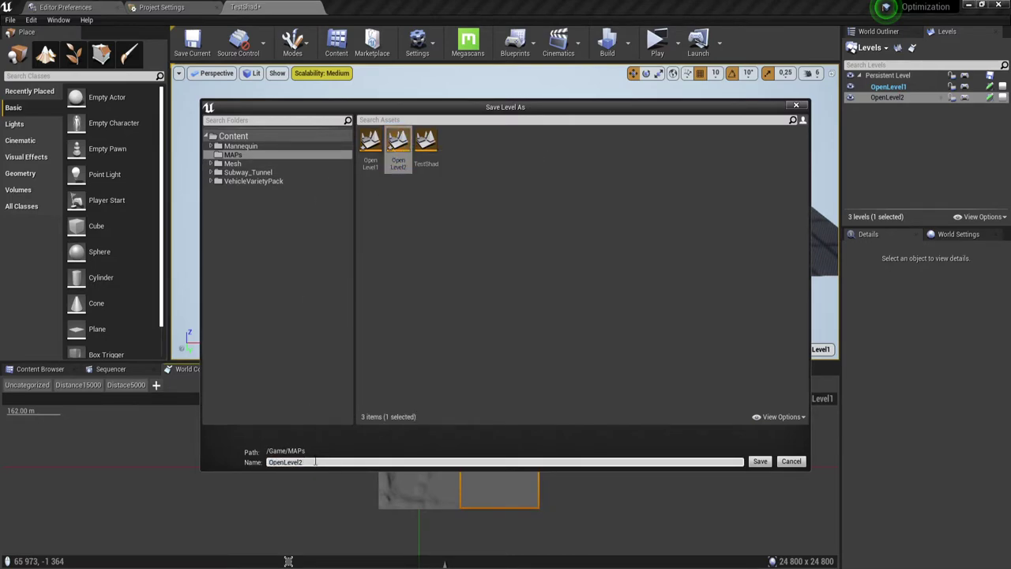
pyautogui.click(763, 462)
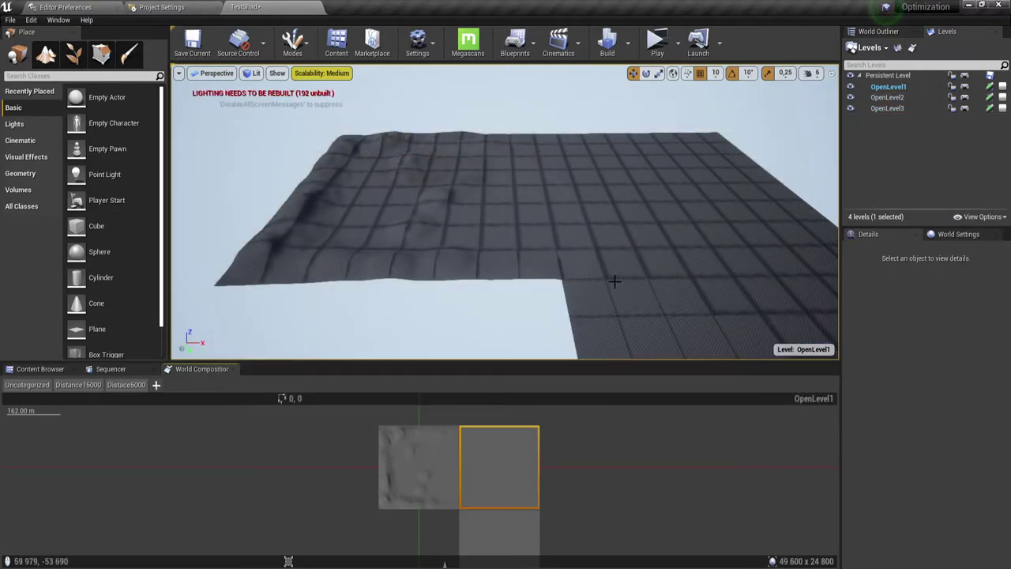
pyautogui.moveTo(615, 281); pyautogui.dragTo(614, 281, button='right')
# - Add another adjacent level off OpenLevel3, save it as OpenLevel4, and survey the landscape
pyautogui.rightClick(510, 525)
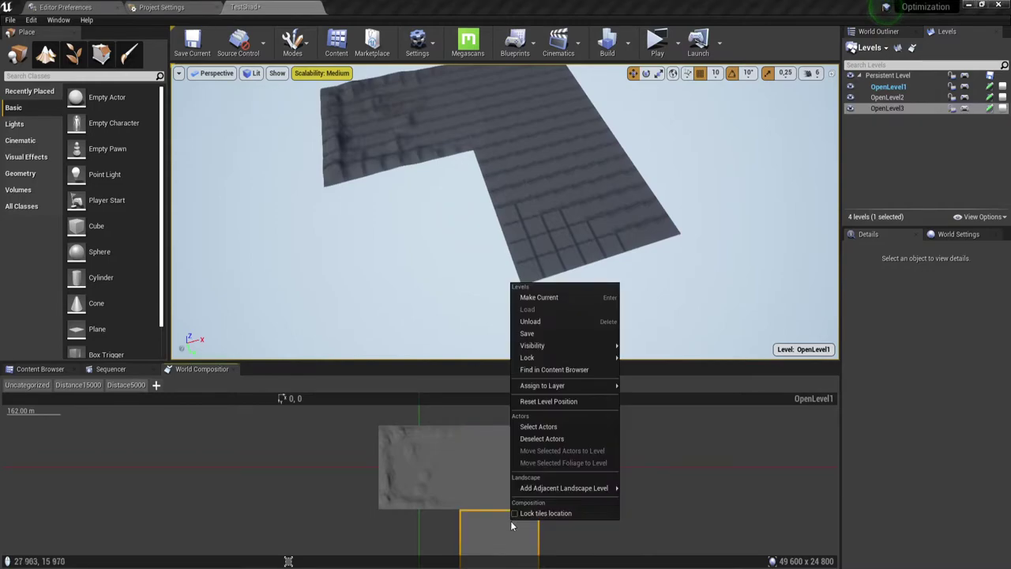
pyautogui.moveTo(576, 490)
pyautogui.click(641, 523)
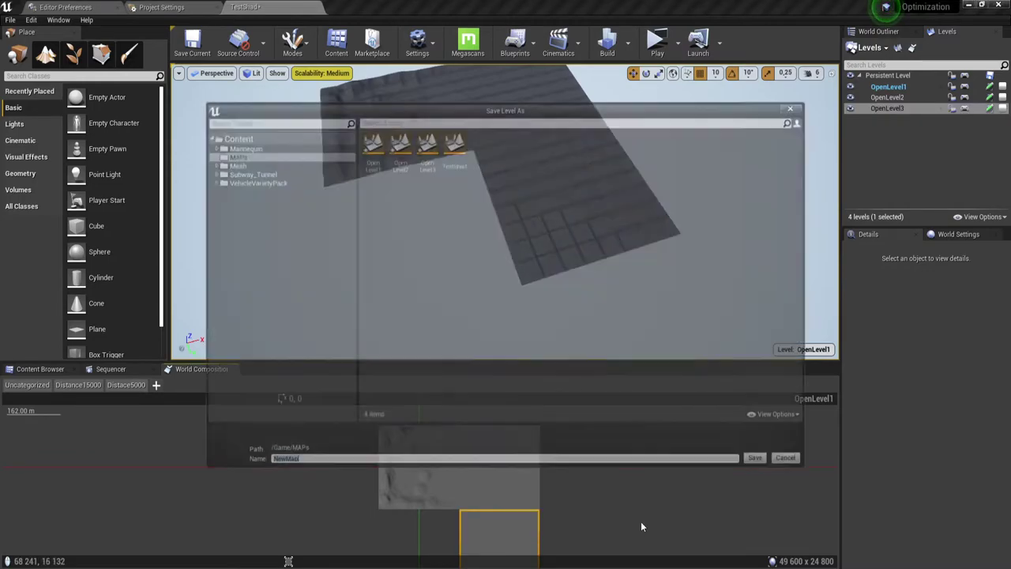
pyautogui.click(426, 146)
pyautogui.write('OpenLevel4')
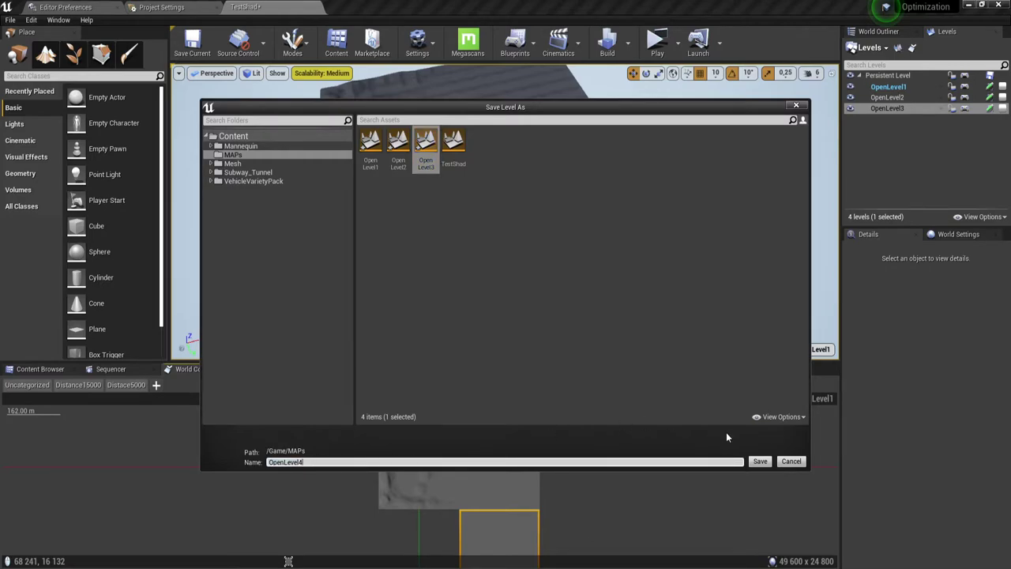
pyautogui.click(759, 461)
pyautogui.moveTo(583, 206); pyautogui.dragTo(583, 206, button='right')
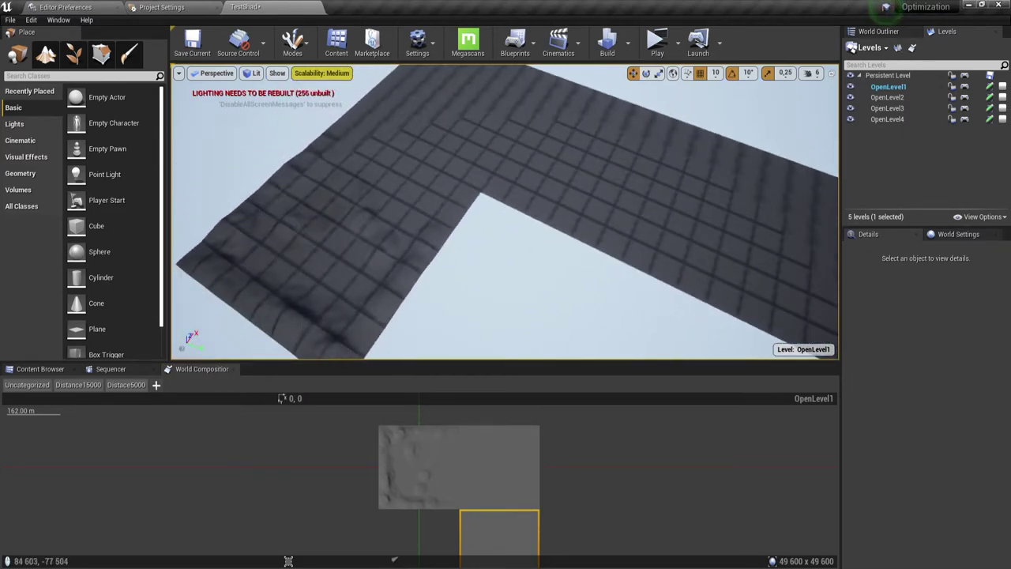
pyautogui.moveTo(394, 559)
pyautogui.mouseDown(button='right')
pyautogui.moveTo(411, 531)
pyautogui.moveTo(443, 529)
pyautogui.mouseUp(button='right')
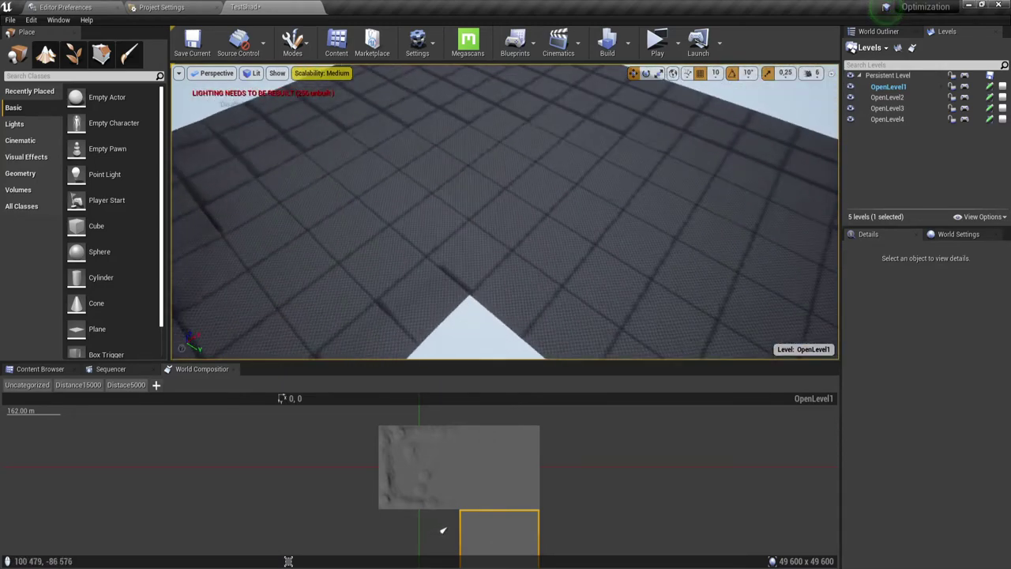
pyautogui.moveTo(443, 529)
pyautogui.mouseDown(button='right')
pyautogui.moveTo(409, 557)
pyautogui.moveTo(386, 556)
pyautogui.mouseUp(button='right')
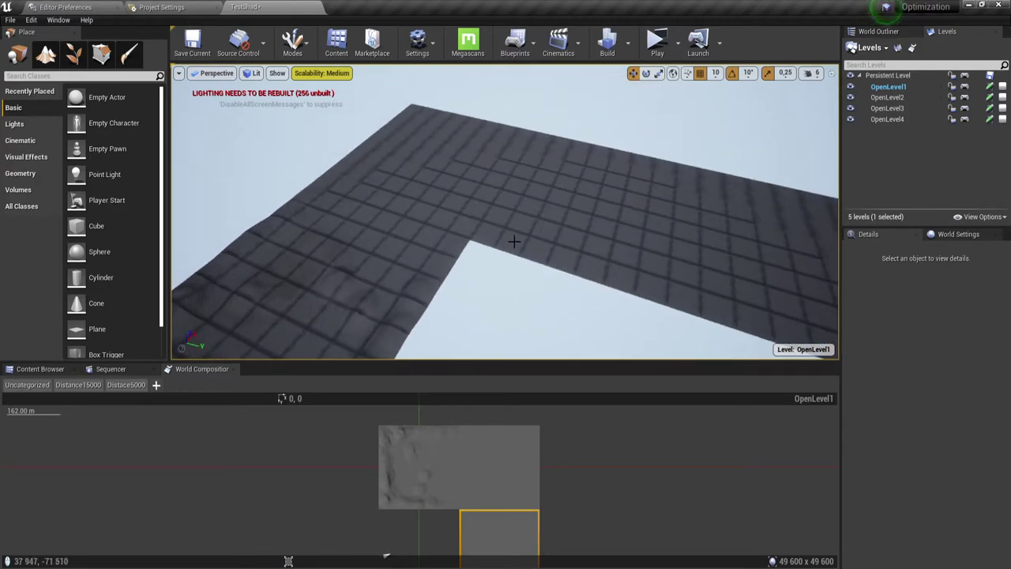
# - Add a +Y adjacent landscape level below OpenLevel1 and save it as OpenLevel11
pyautogui.click(421, 472)
pyautogui.rightClick(423, 469)
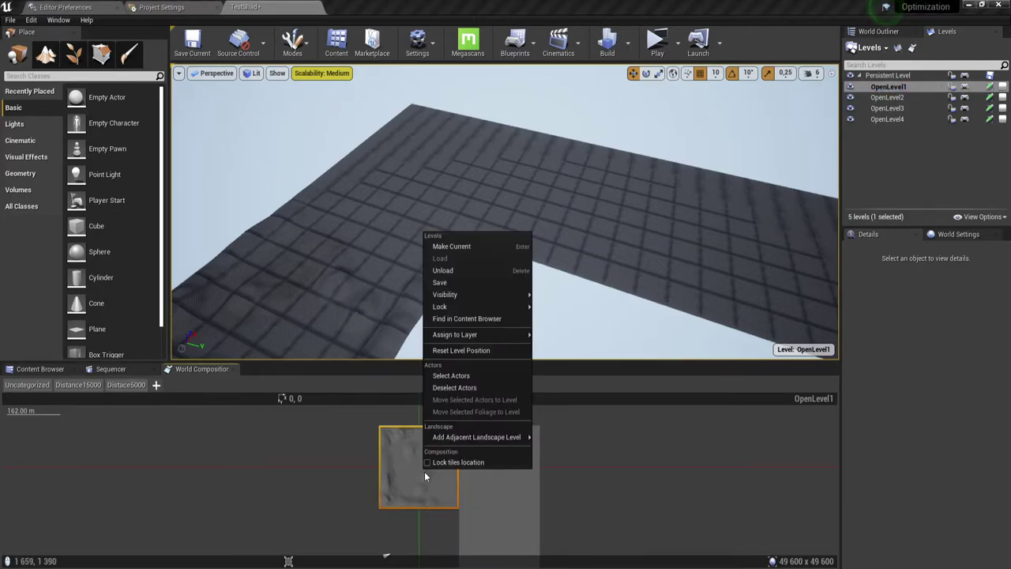
pyautogui.moveTo(490, 437)
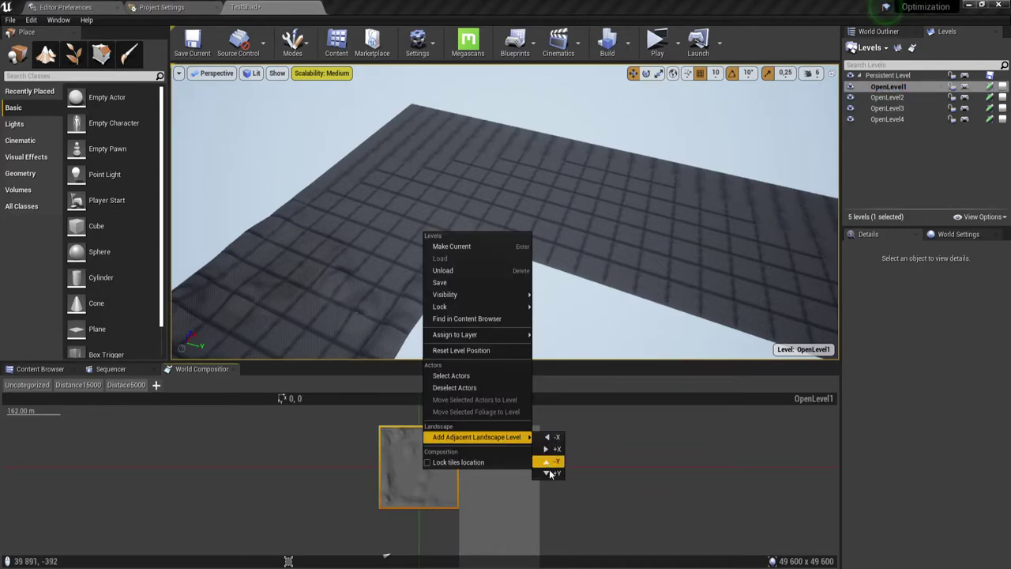
pyautogui.click(550, 473)
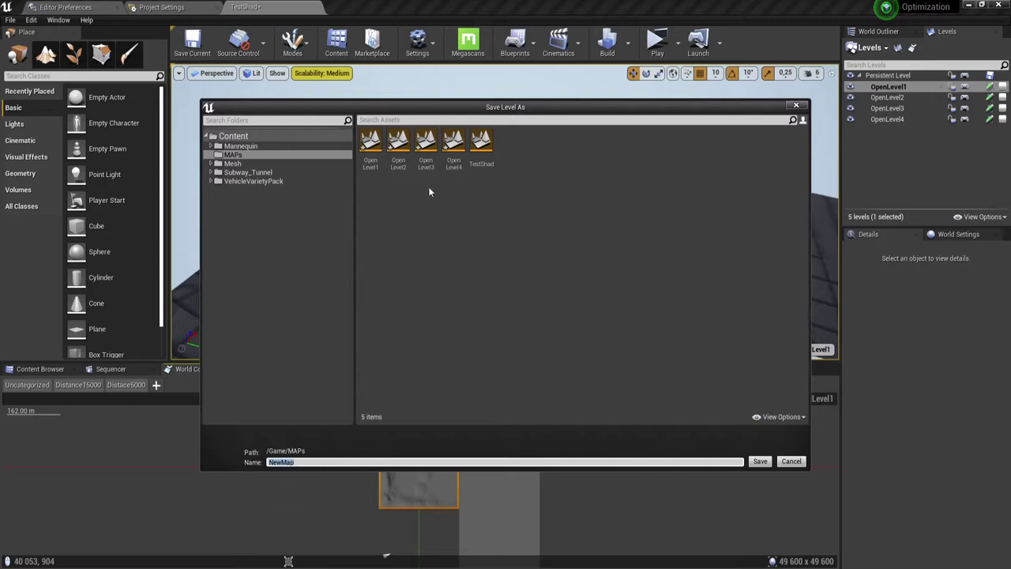
pyautogui.click(371, 146)
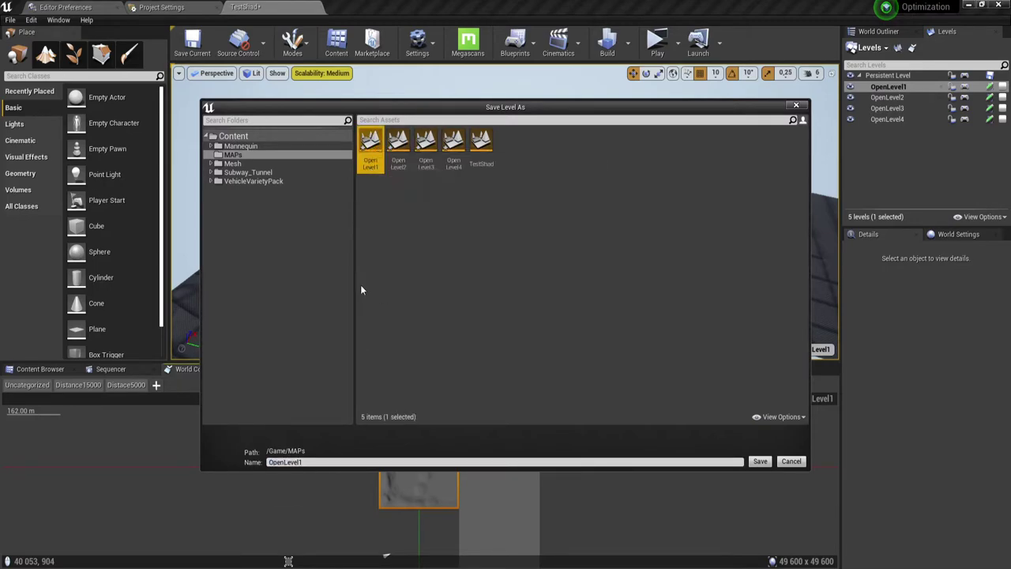
pyautogui.click(311, 462)
pyautogui.write('1')
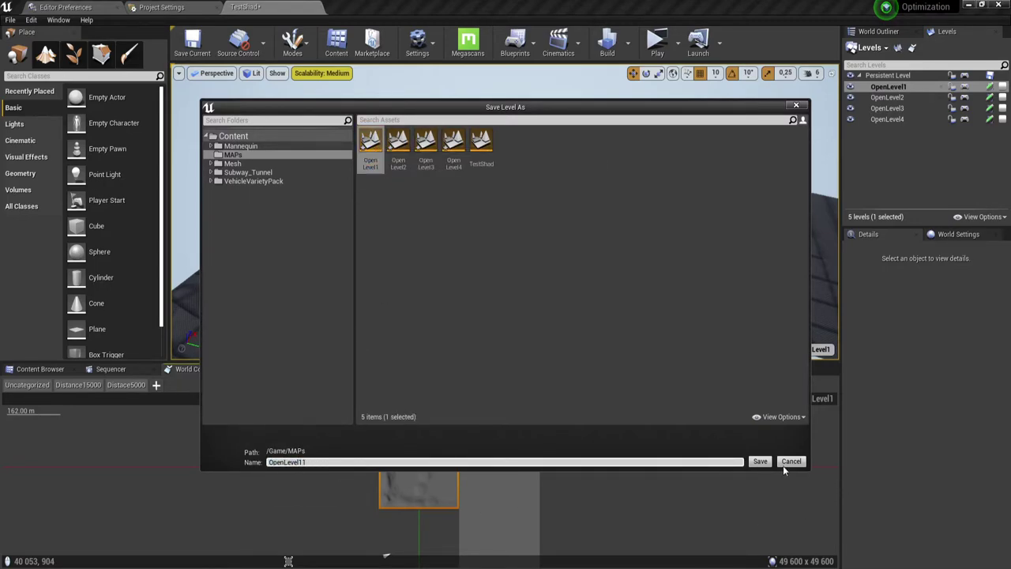
pyautogui.click(759, 462)
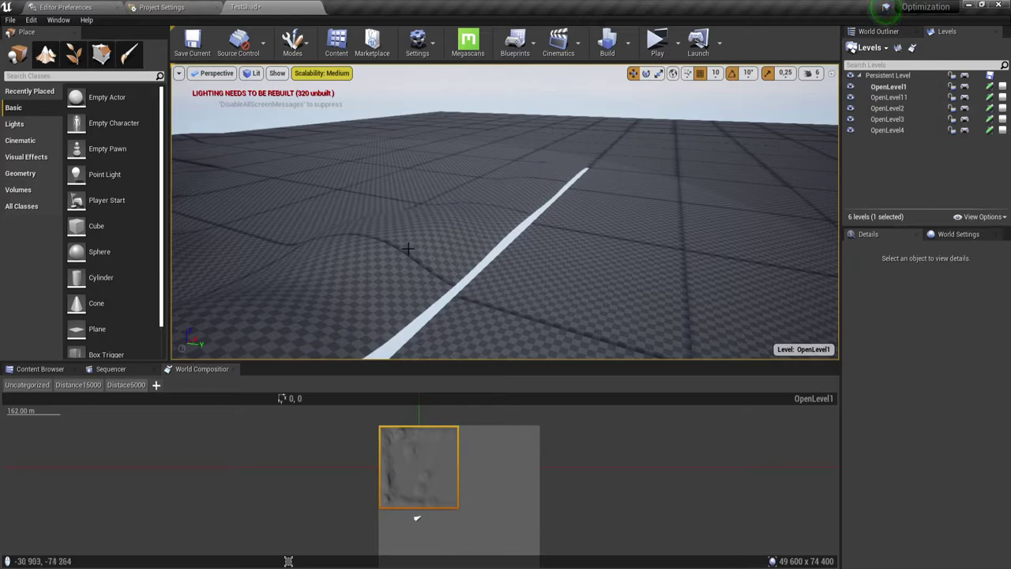
pyautogui.moveTo(408, 249); pyautogui.dragTo(408, 249, button='right')
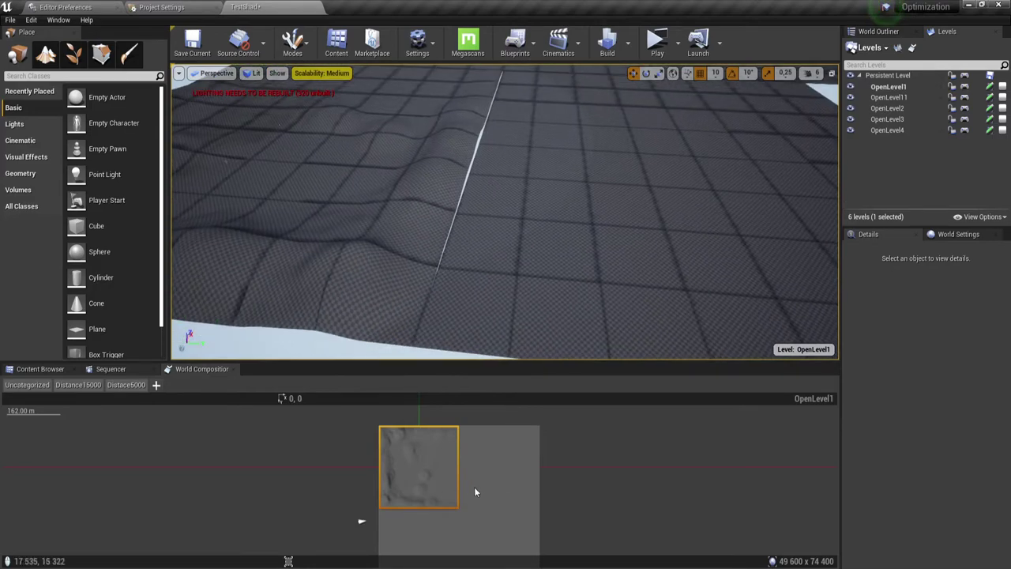
# - Check the saved levels in the MAPs folder, then enter Landscape sculpt mode (strength 0.3, brush 2048)
pyautogui.rightClick(507, 453)
pyautogui.moveTo(547, 427)
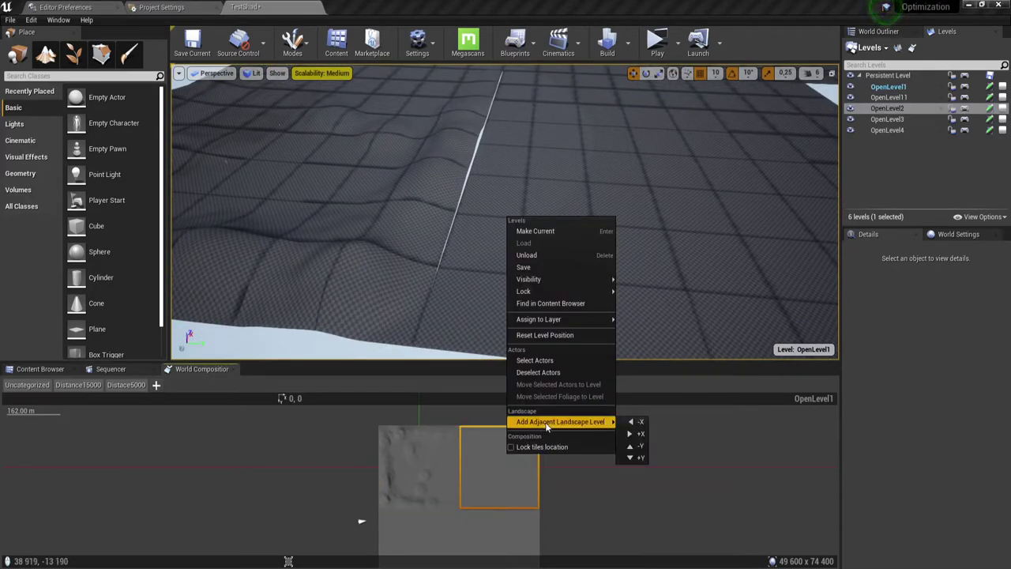
pyautogui.click(47, 369)
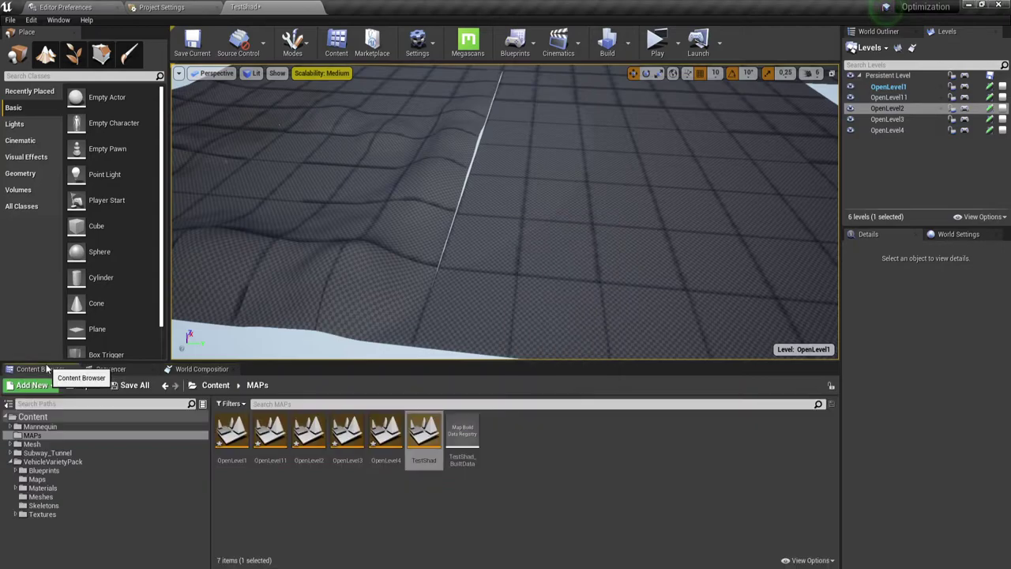
pyautogui.rightClick(525, 473)
pyautogui.moveTo(574, 326)
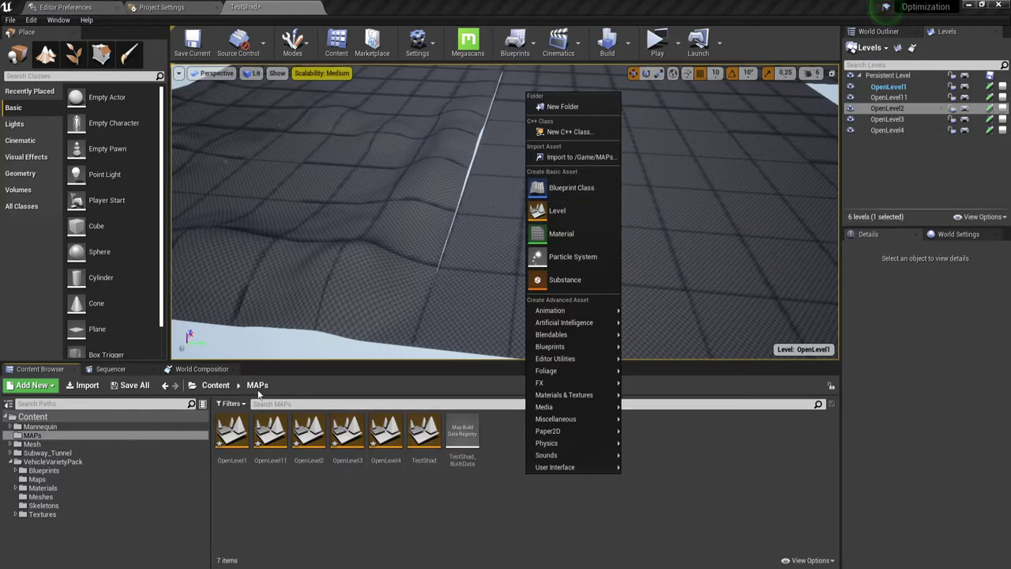
pyautogui.click(199, 368)
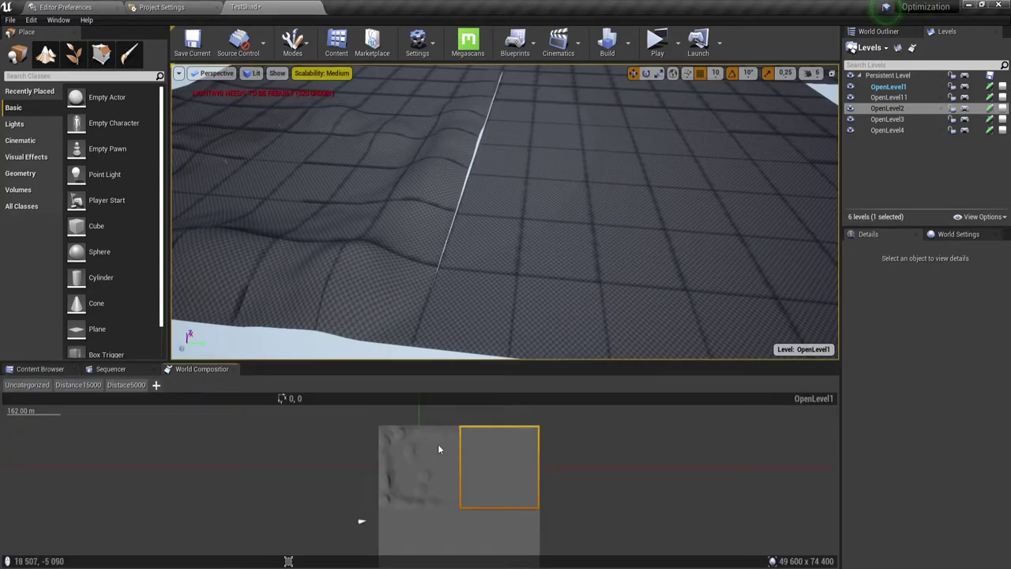
pyautogui.click(46, 55)
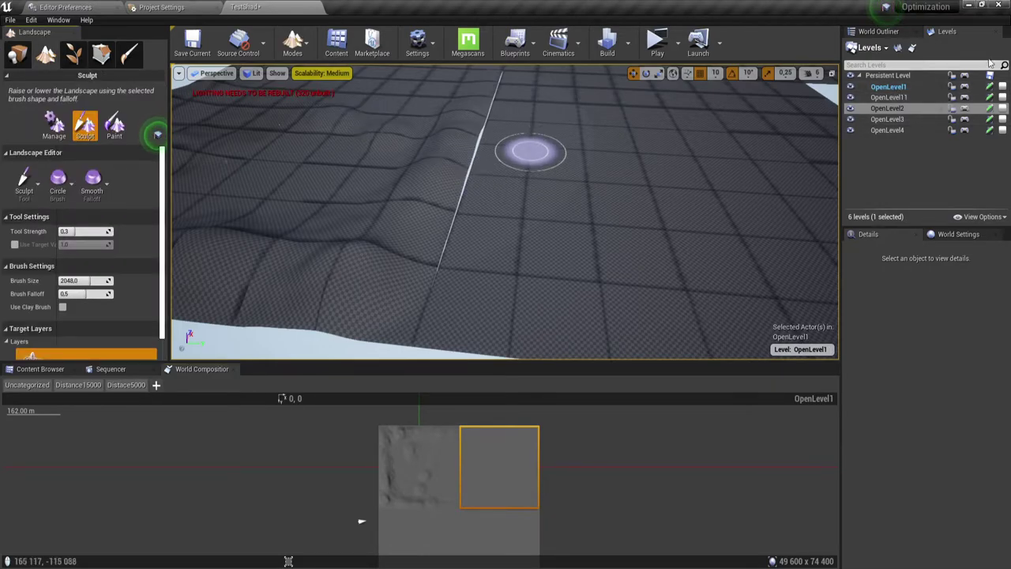
# - Raise a small mound on the landscape and save all modified levels
pyautogui.click(462, 228)
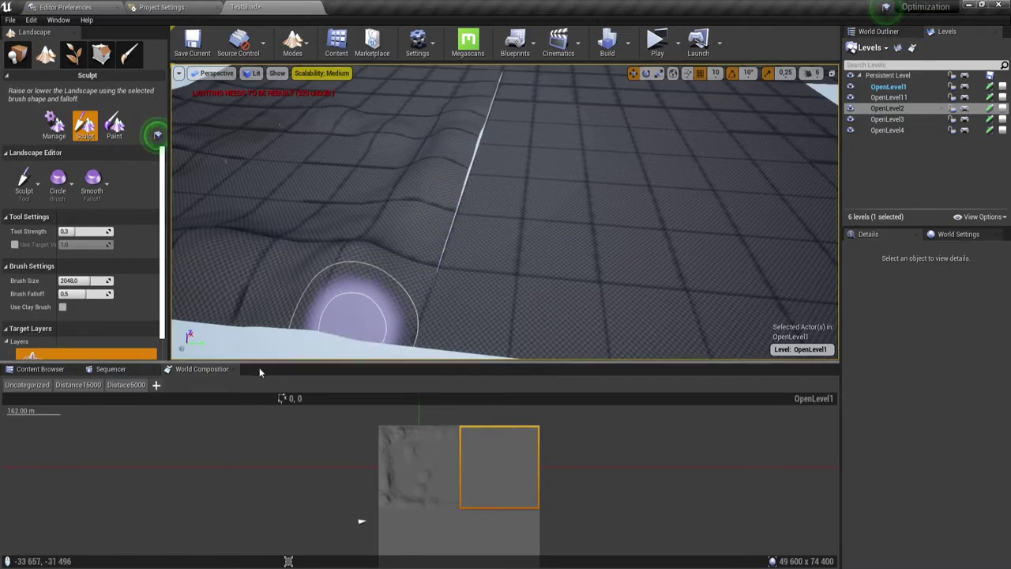
pyautogui.click(38, 369)
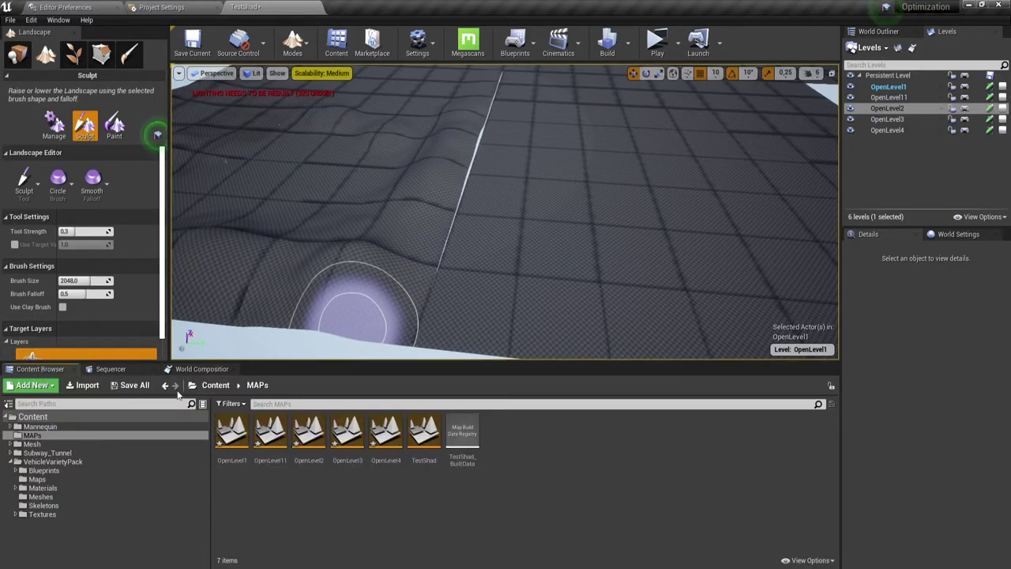
pyautogui.click(134, 385)
pyautogui.click(593, 392)
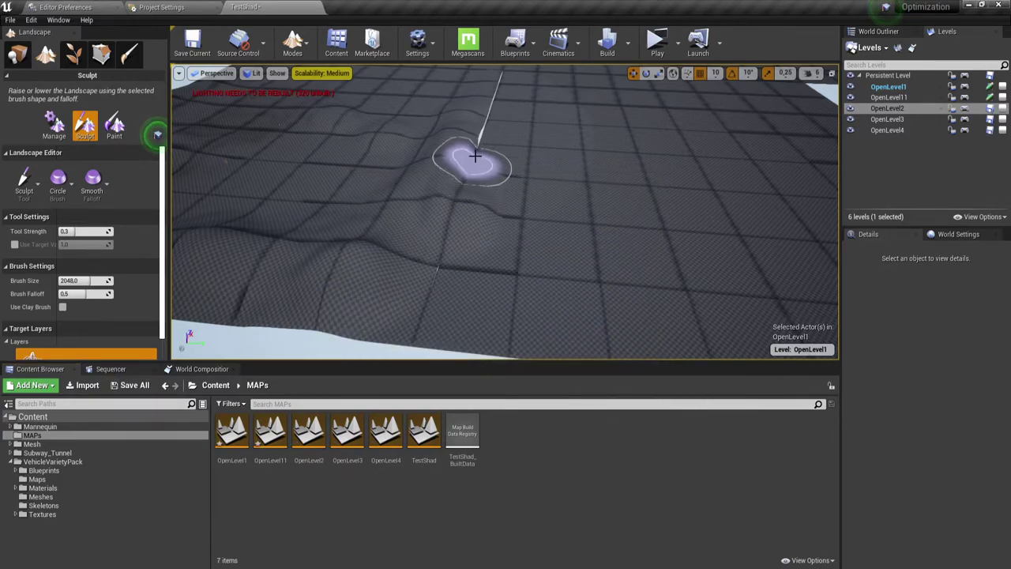
# - Sculpt a large raised ridge across the terrain near the tile seam
pyautogui.moveTo(485, 131)
pyautogui.mouseDown(button='right')
pyautogui.moveTo(442, 158)
pyautogui.moveTo(419, 216)
pyautogui.moveTo(461, 228)
pyautogui.moveTo(468, 212)
pyautogui.mouseUp(button='right')
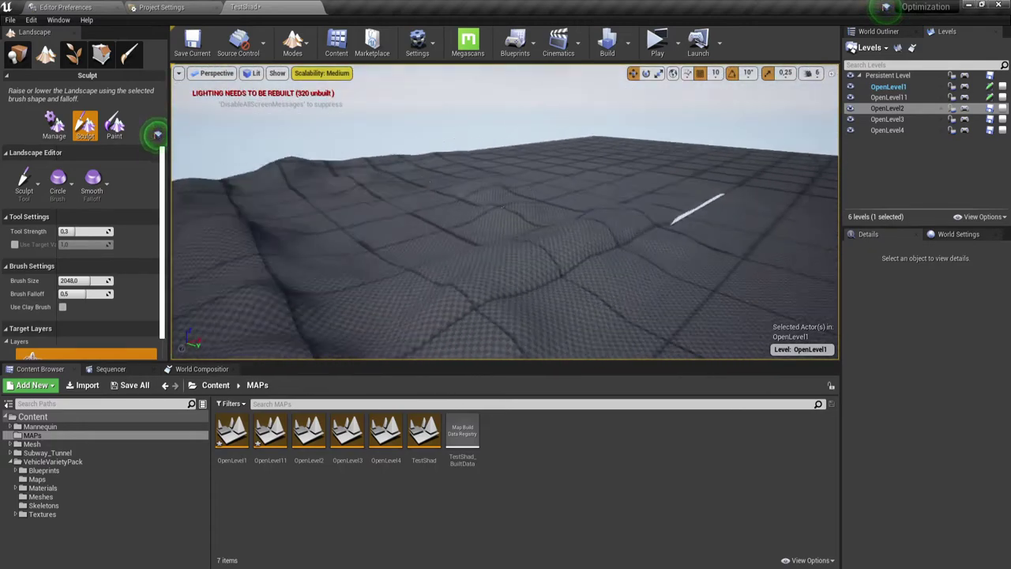
pyautogui.moveTo(468, 212); pyautogui.dragTo(726, 198)
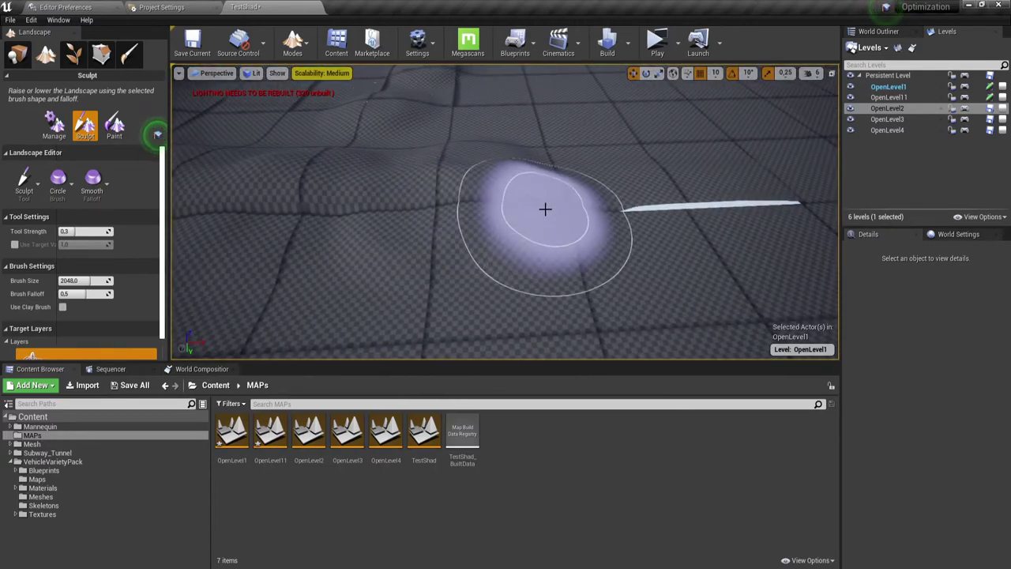
pyautogui.moveTo(505, 213); pyautogui.dragTo(505, 182, button='right')
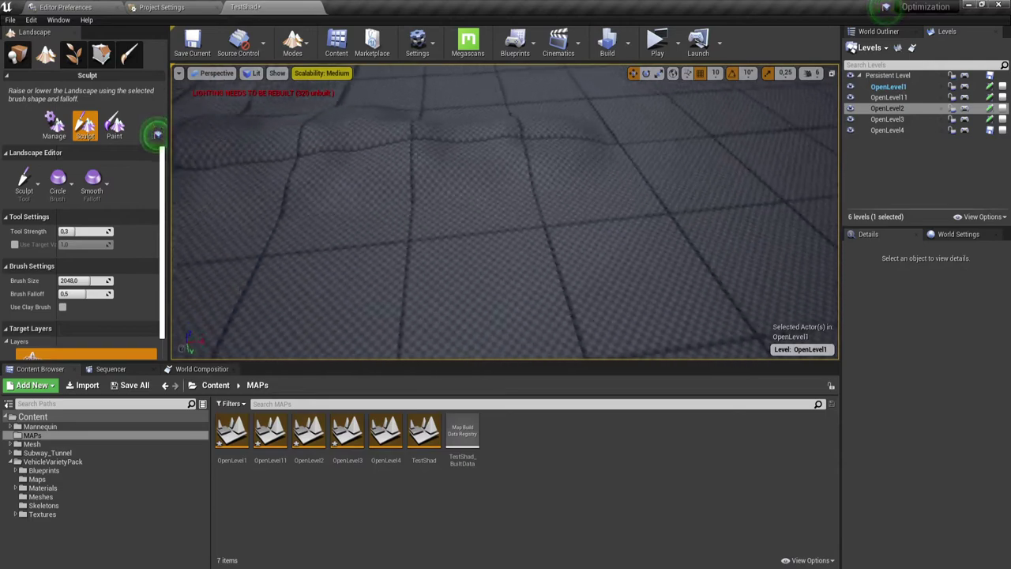
pyautogui.moveTo(624, 297); pyautogui.dragTo(624, 298, button='right')
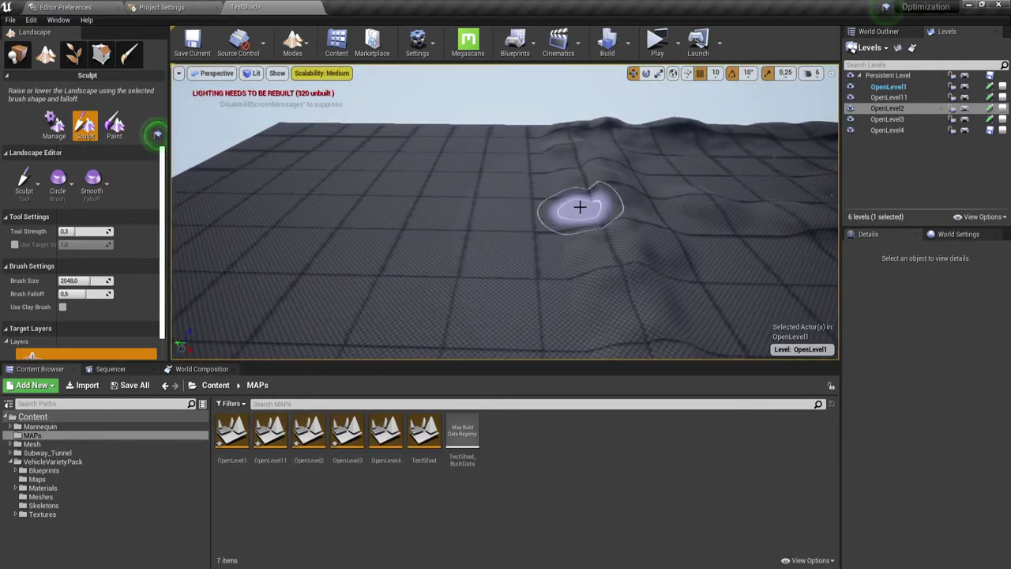
pyautogui.moveTo(523, 175); pyautogui.dragTo(524, 174)
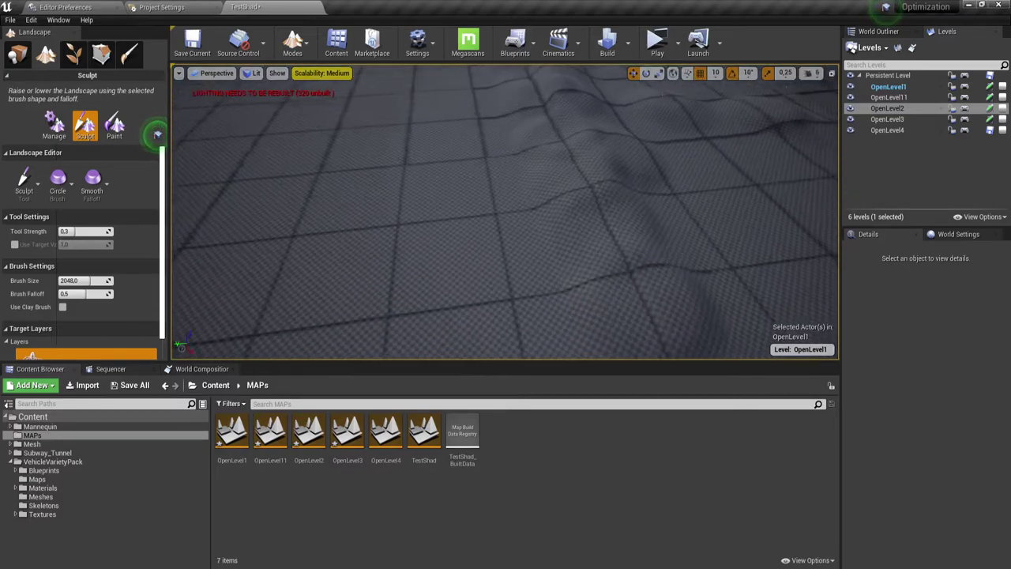
pyautogui.moveTo(523, 175); pyautogui.dragTo(523, 183, button='right')
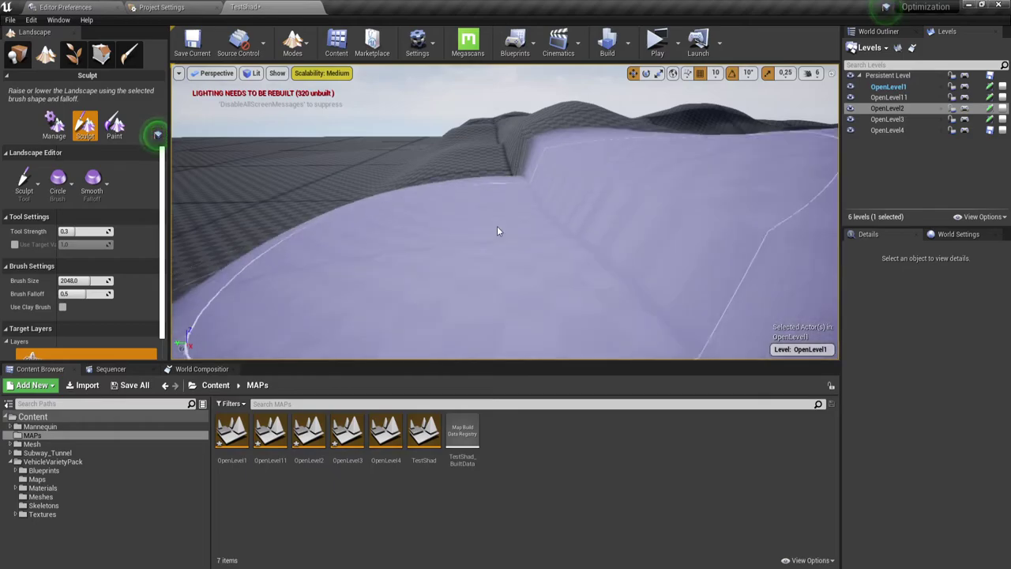
pyautogui.moveTo(497, 226); pyautogui.dragTo(625, 251, button='right')
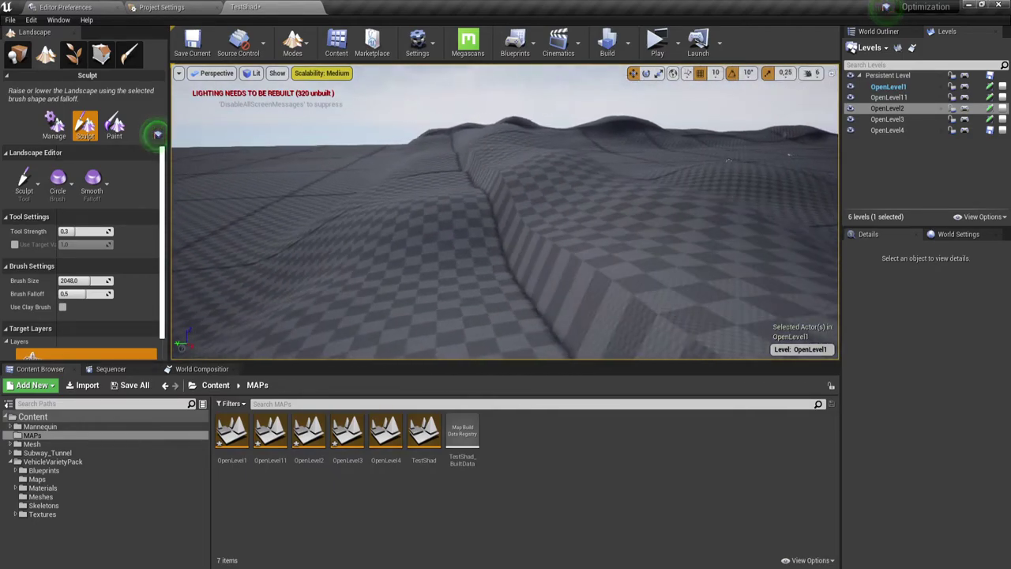
pyautogui.click(18, 193)
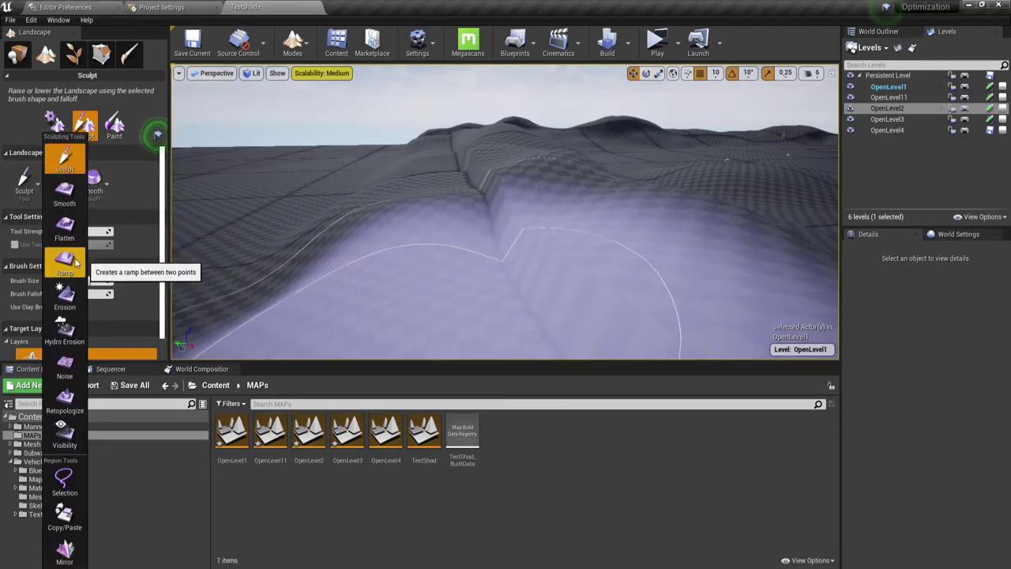
# - Soften the ridge slopes with the Smooth tool, then switch to Place mode
pyautogui.click(68, 192)
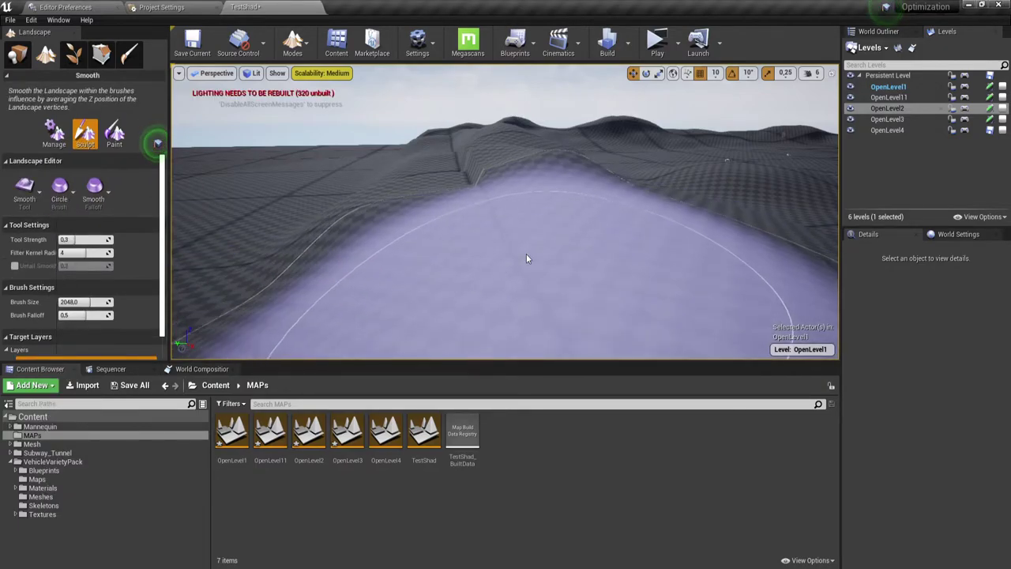
pyautogui.moveTo(528, 258); pyautogui.dragTo(440, 224, button='right')
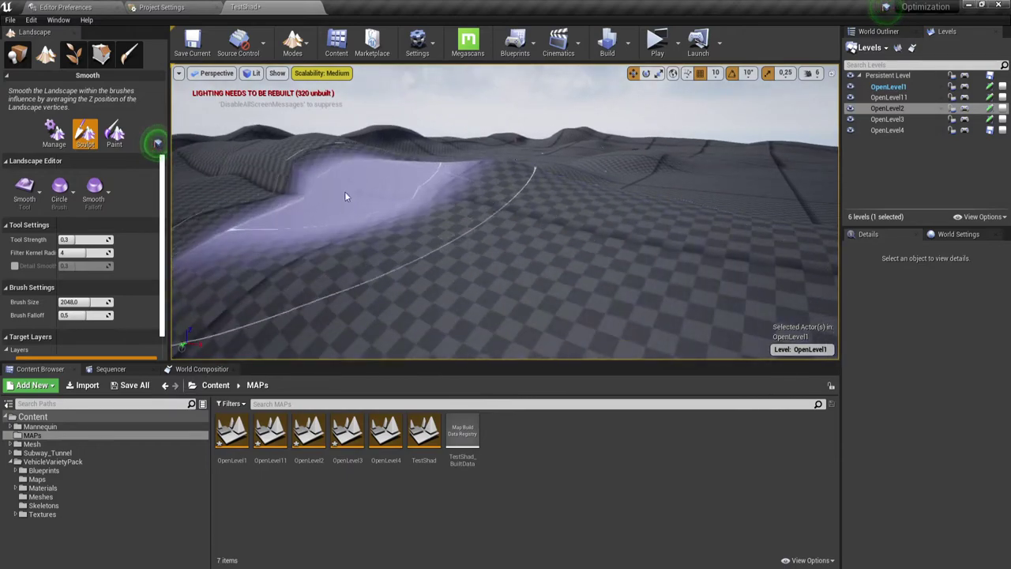
pyautogui.moveTo(344, 196); pyautogui.dragTo(411, 205, button='right')
pyautogui.moveTo(508, 226); pyautogui.dragTo(458, 208, button='right')
pyautogui.moveTo(522, 218); pyautogui.dragTo(506, 213, button='right')
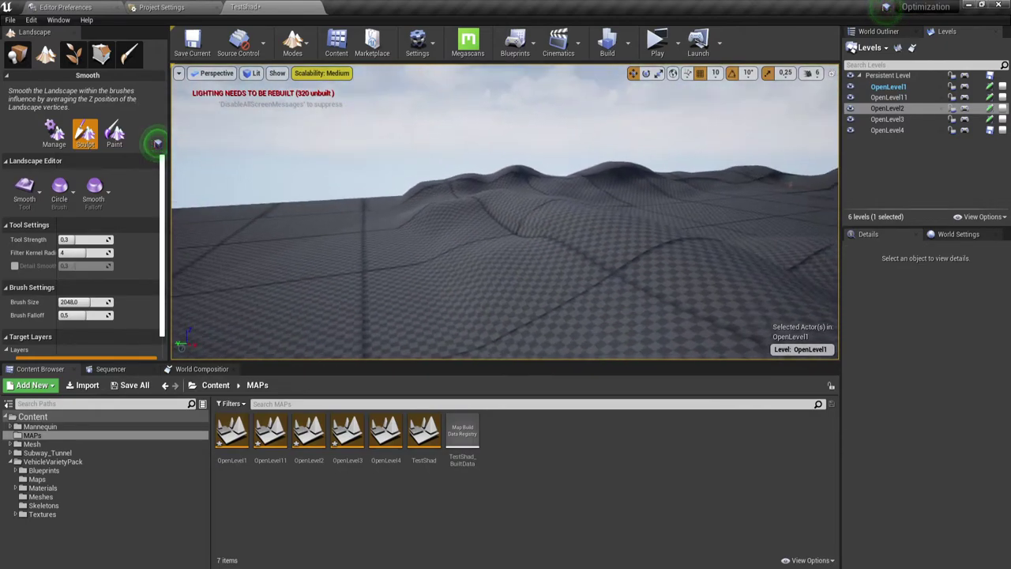
pyautogui.moveTo(515, 261)
pyautogui.mouseDown(button='right')
pyautogui.moveTo(420, 207)
pyautogui.moveTo(536, 273)
pyautogui.mouseUp(button='right')
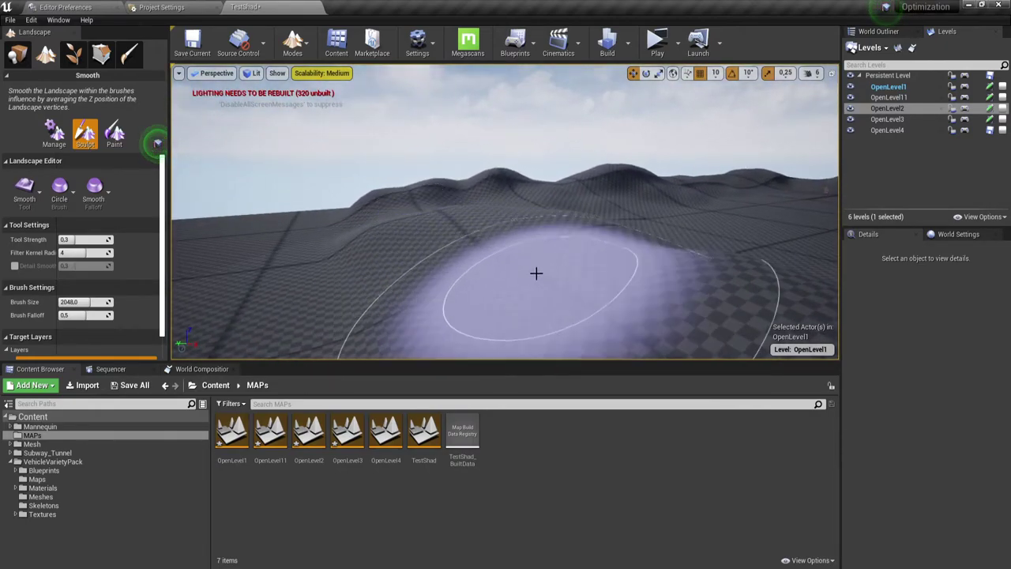
pyautogui.moveTo(480, 230)
pyautogui.mouseDown(button='right')
pyautogui.moveTo(474, 221)
pyautogui.moveTo(489, 261)
pyautogui.moveTo(484, 230)
pyautogui.mouseUp(button='right')
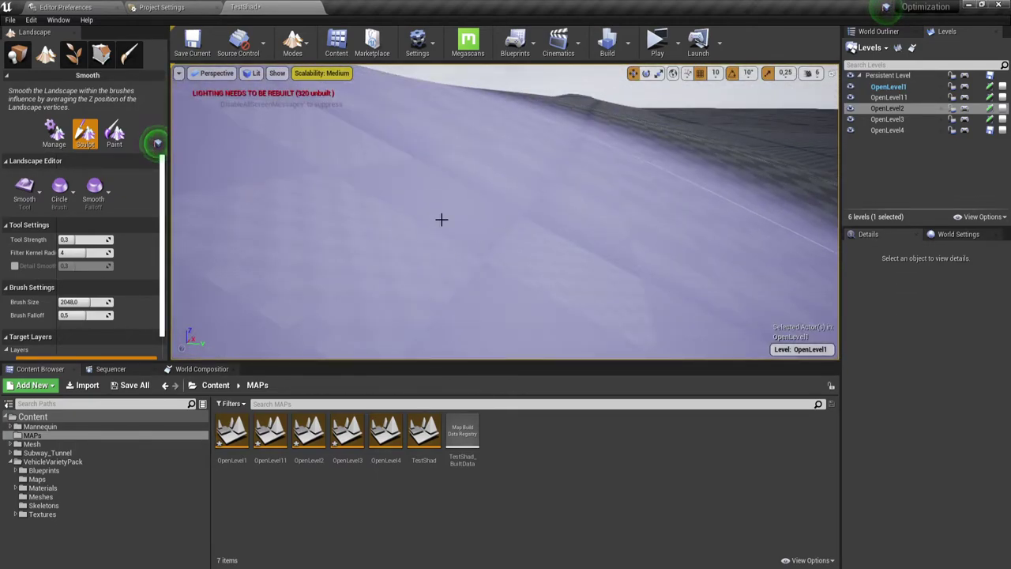
pyautogui.click(20, 54)
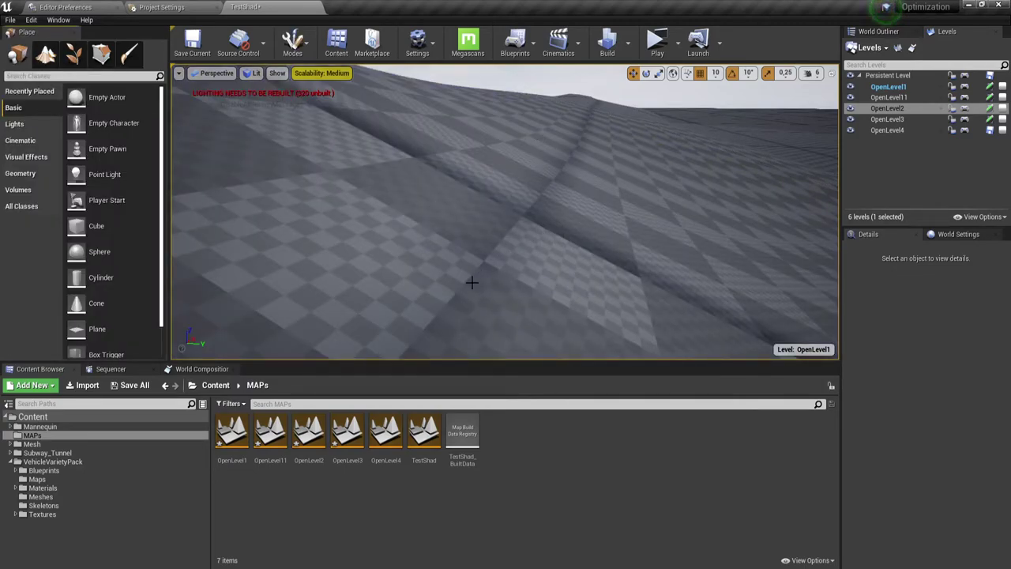
# - Enlarge and zoom out the World Composition view to show all tiles, selecting OpenLevel11
pyautogui.moveTo(530, 204)
pyautogui.mouseDown(button='right')
pyautogui.moveTo(530, 237)
pyautogui.moveTo(530, 197)
pyautogui.mouseUp(button='right')
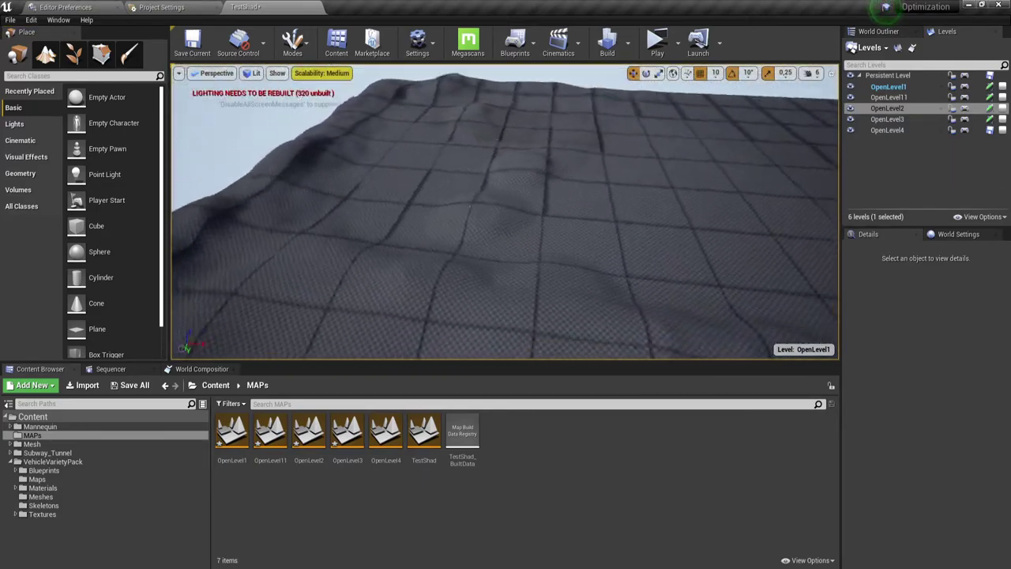
pyautogui.moveTo(394, 280); pyautogui.dragTo(394, 280, button='right')
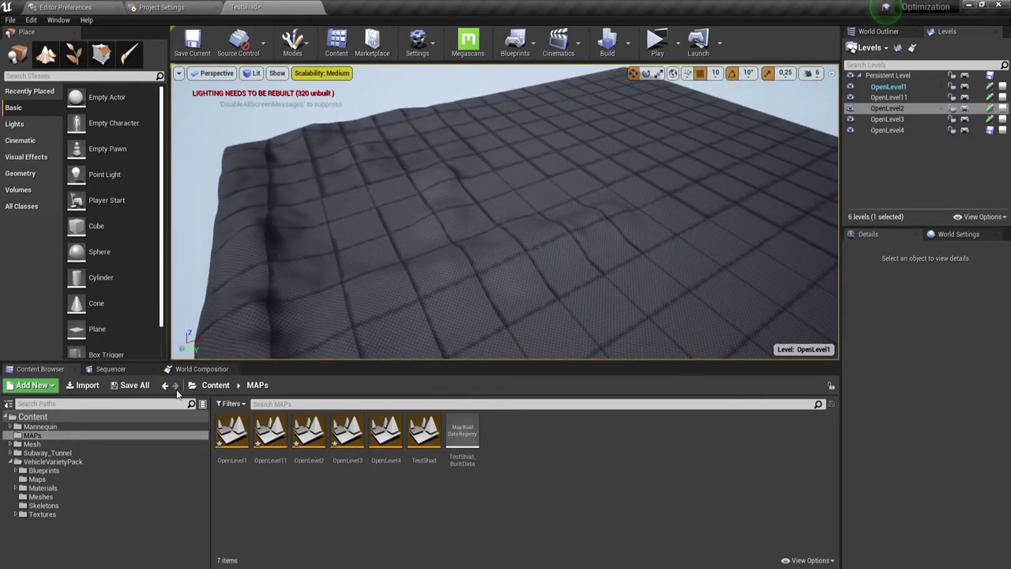
pyautogui.click(198, 371)
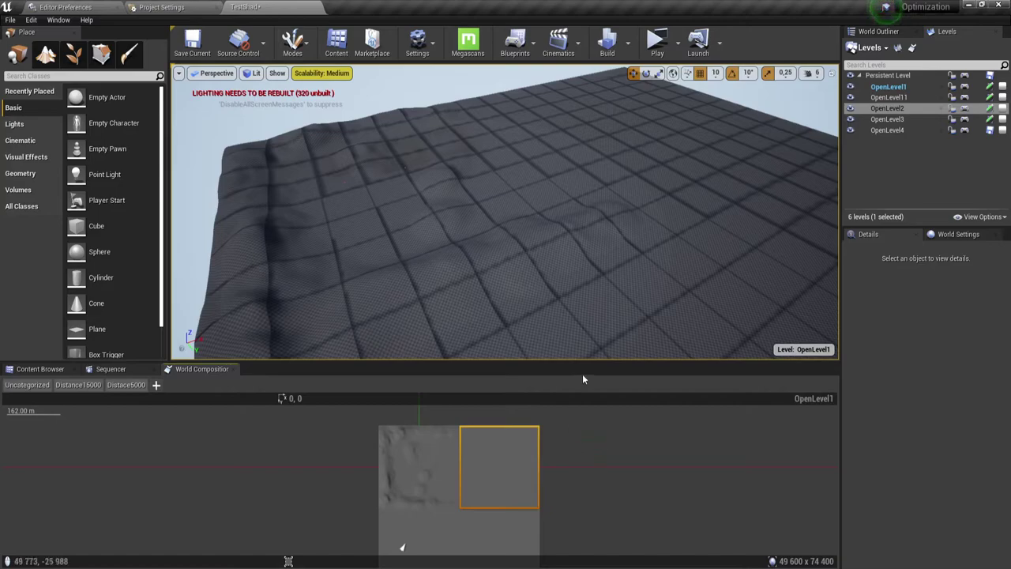
pyautogui.moveTo(584, 361); pyautogui.dragTo(584, 343)
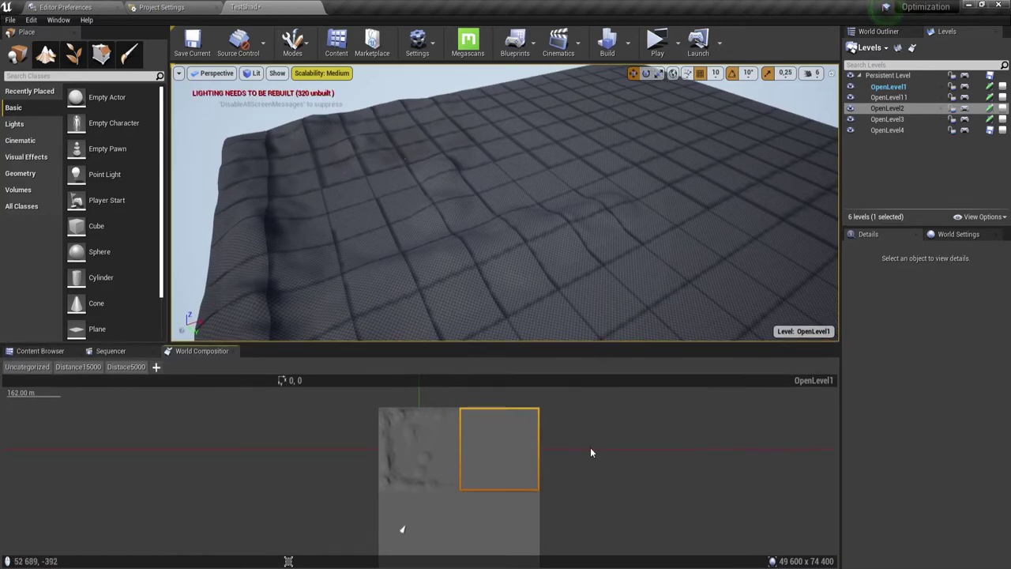
pyautogui.scroll(-2, 590, 452)
pyautogui.moveTo(559, 521); pyautogui.dragTo(536, 523, button='right')
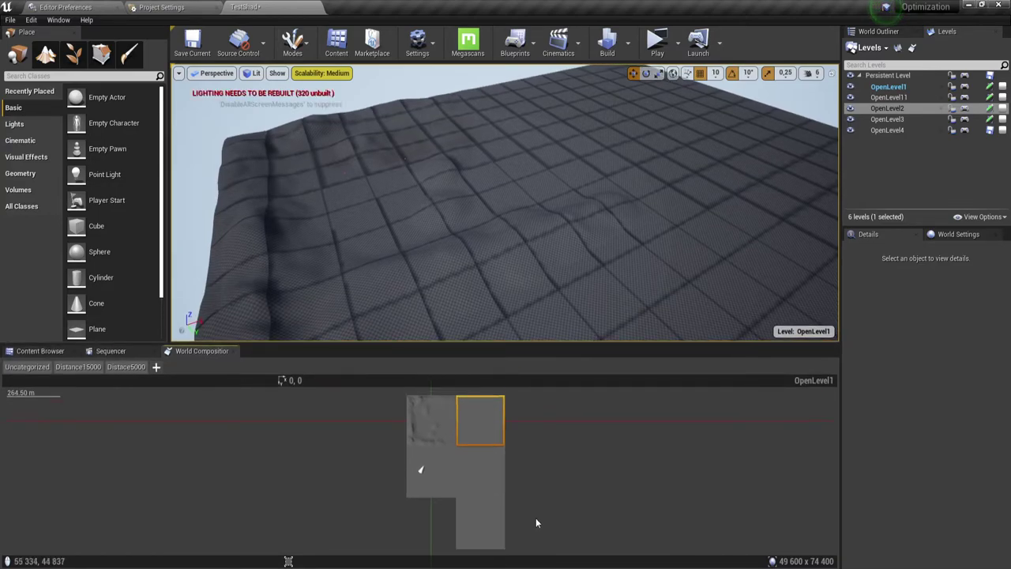
pyautogui.click(434, 467)
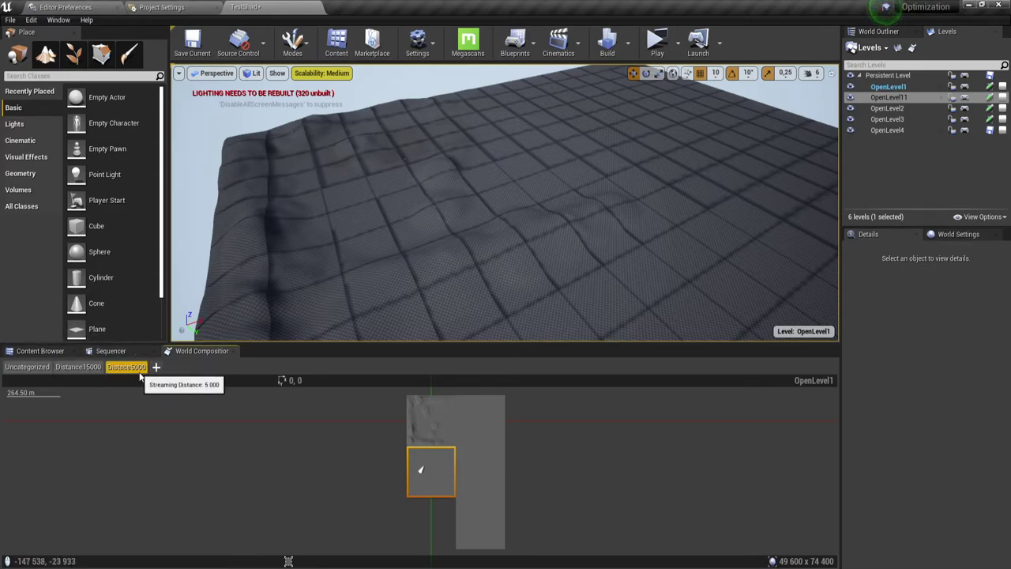
# - Toggle the Distace5000, Distance15000 and Uncategorized layer filters, then reselect OpenLevel11
pyautogui.click(128, 369)
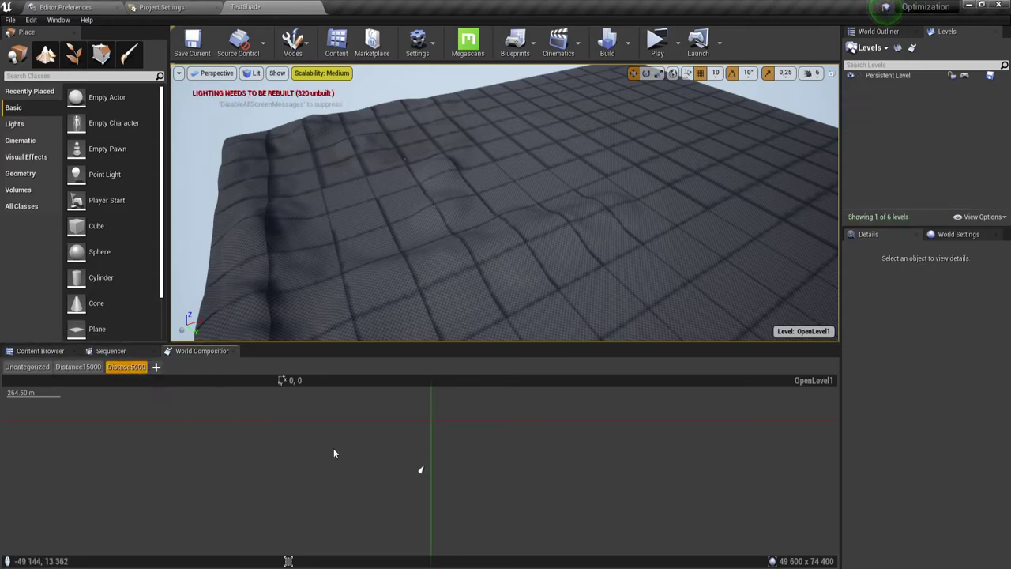
pyautogui.click(63, 369)
pyautogui.click(49, 368)
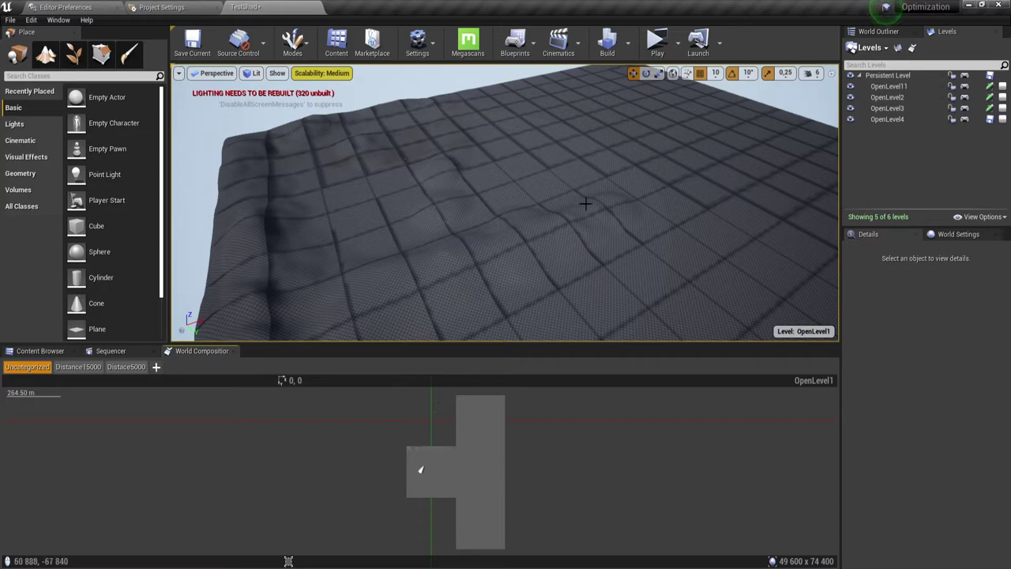
pyautogui.click(559, 237)
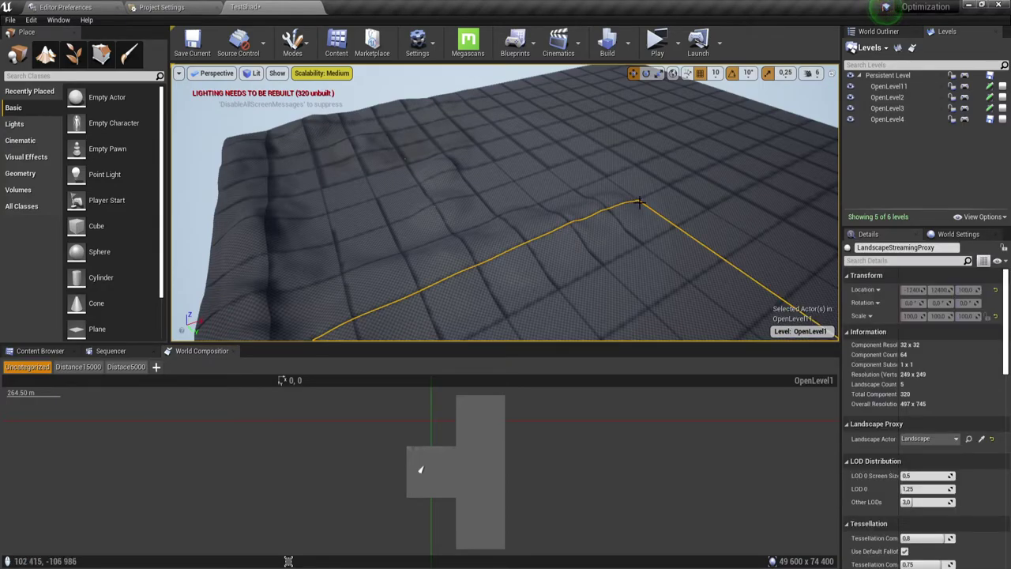
pyautogui.click(441, 474)
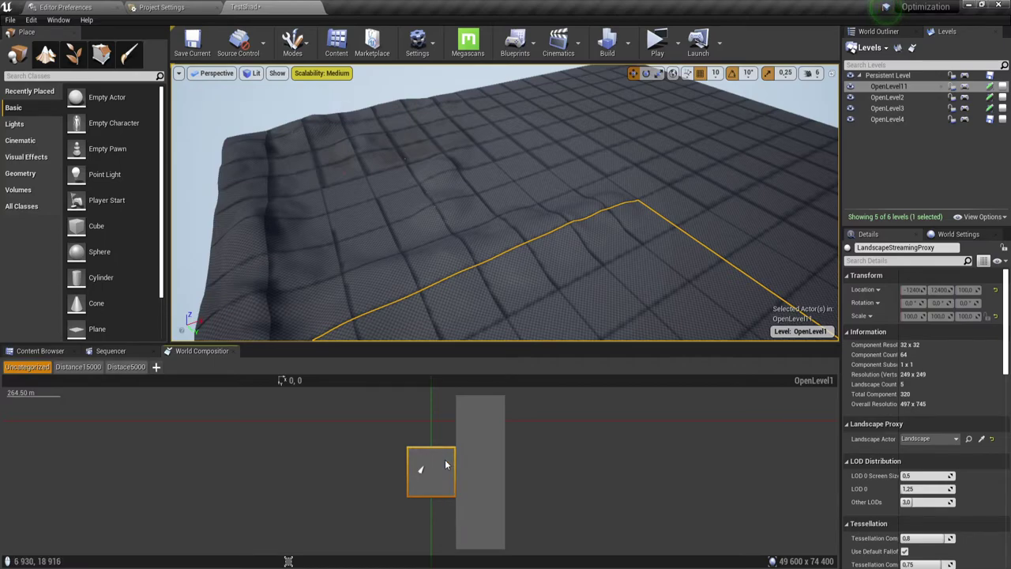
# - Assign OpenLevel11 to the Distace5000 streaming layer
pyautogui.rightClick(443, 451)
pyautogui.moveTo(472, 330)
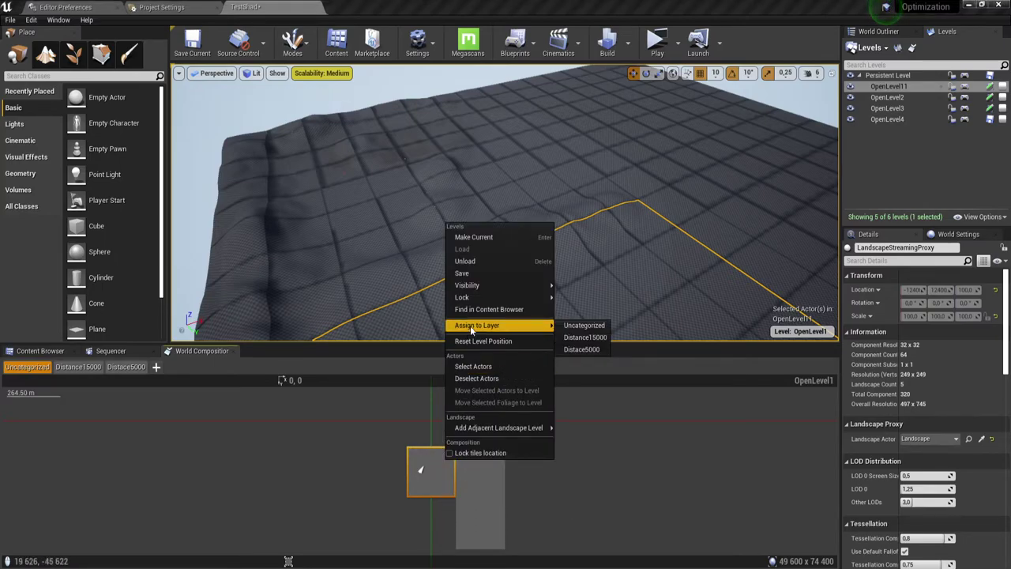
pyautogui.click(581, 350)
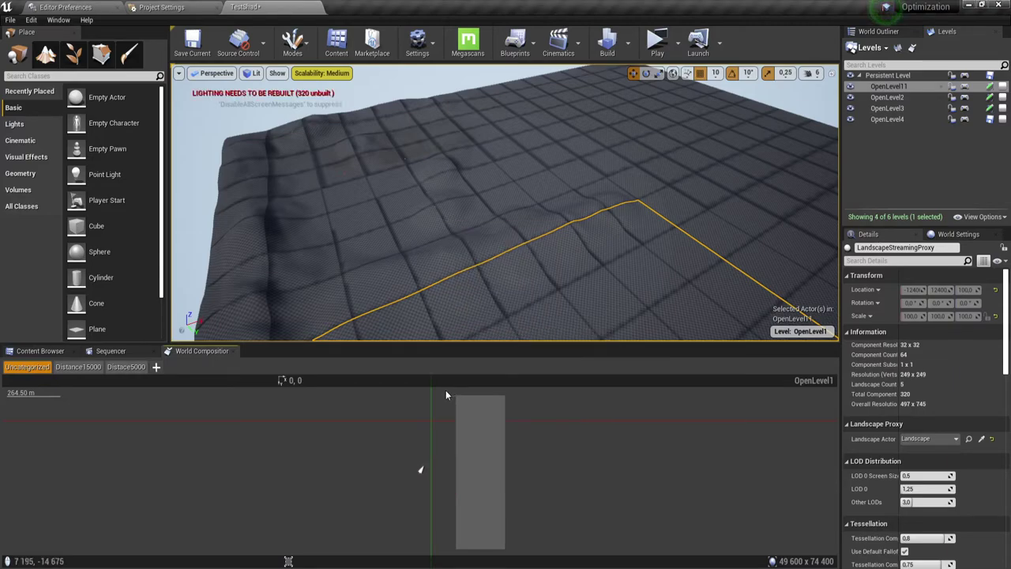
pyautogui.moveTo(564, 244)
pyautogui.mouseDown()
pyautogui.moveTo(564, 182)
pyautogui.moveTo(546, 265)
pyautogui.mouseUp()
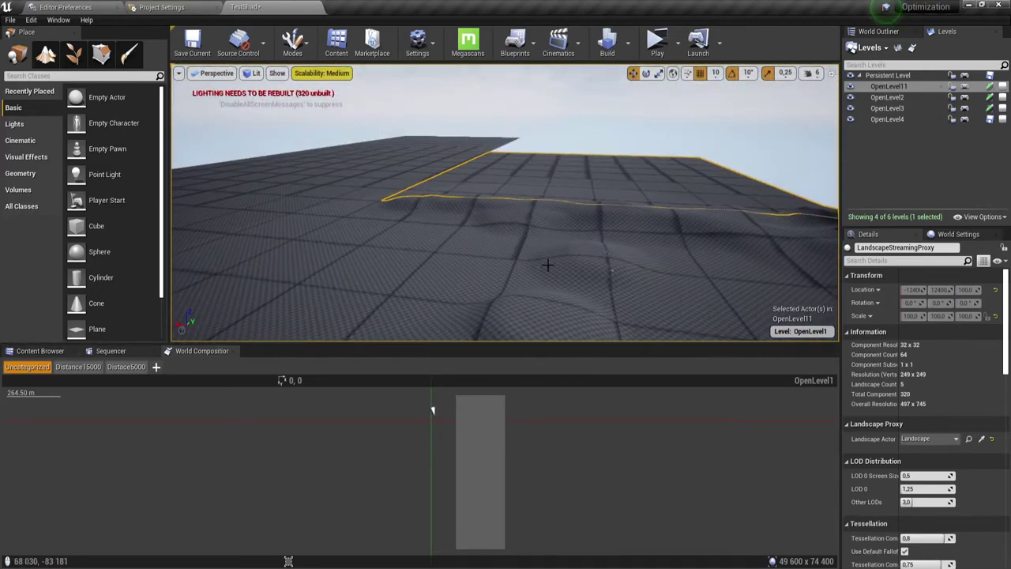
# - Assign OpenLevel2, OpenLevel3 and OpenLevel4 to the Distance15000 layer and filter by it
pyautogui.click(464, 422)
pyautogui.keyDown('ctrl'); pyautogui.click(484, 475); pyautogui.keyUp('ctrl')
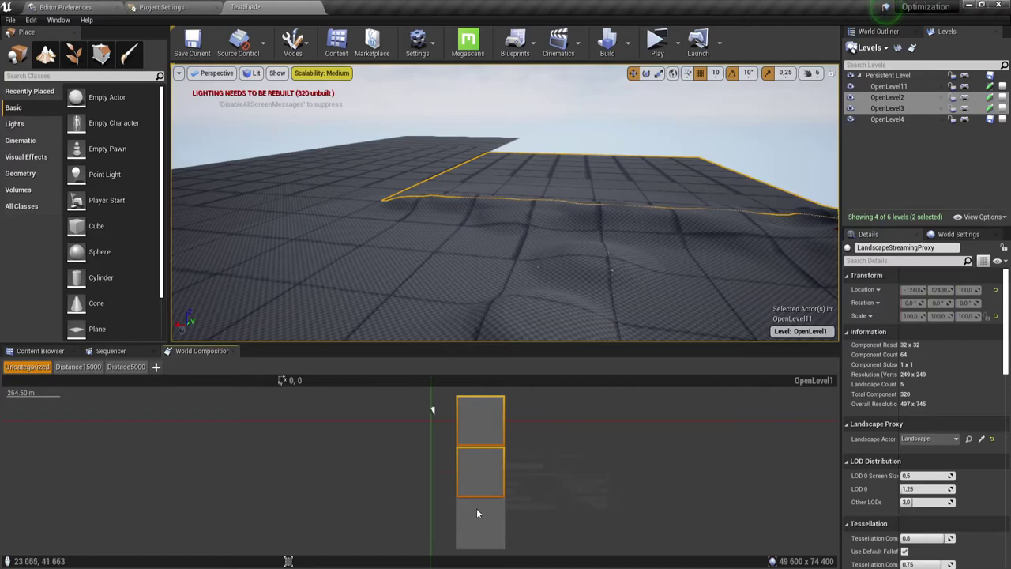
pyautogui.keyDown('ctrl'); pyautogui.click(477, 508); pyautogui.keyUp('ctrl')
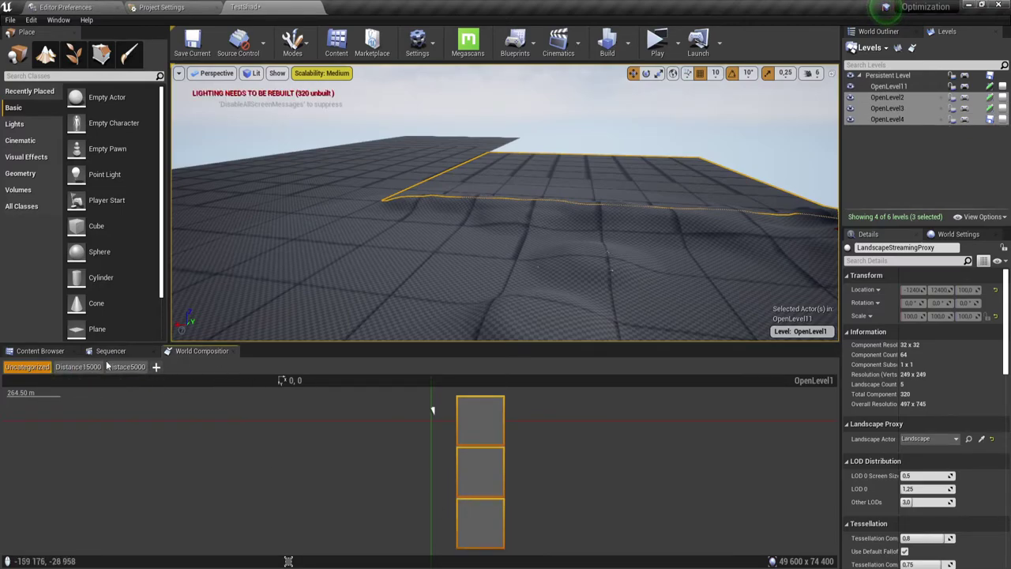
pyautogui.rightClick(462, 421)
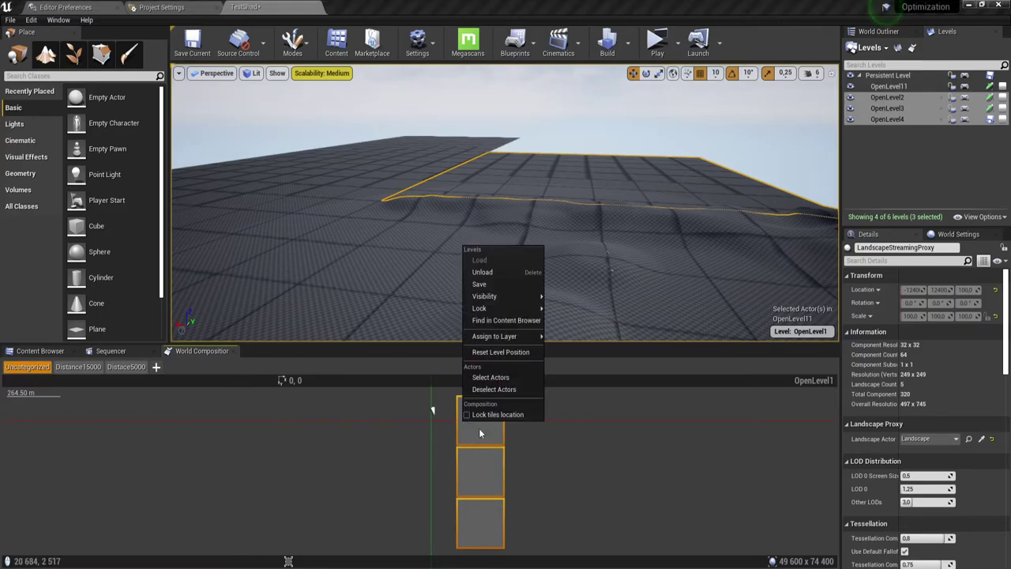
pyautogui.moveTo(512, 338)
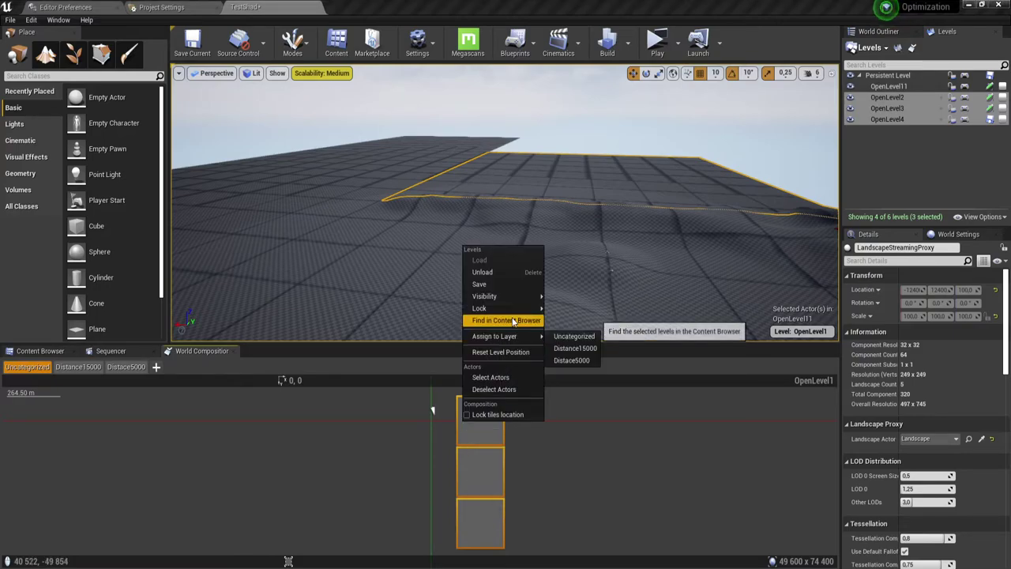
pyautogui.click(570, 350)
pyautogui.click(78, 368)
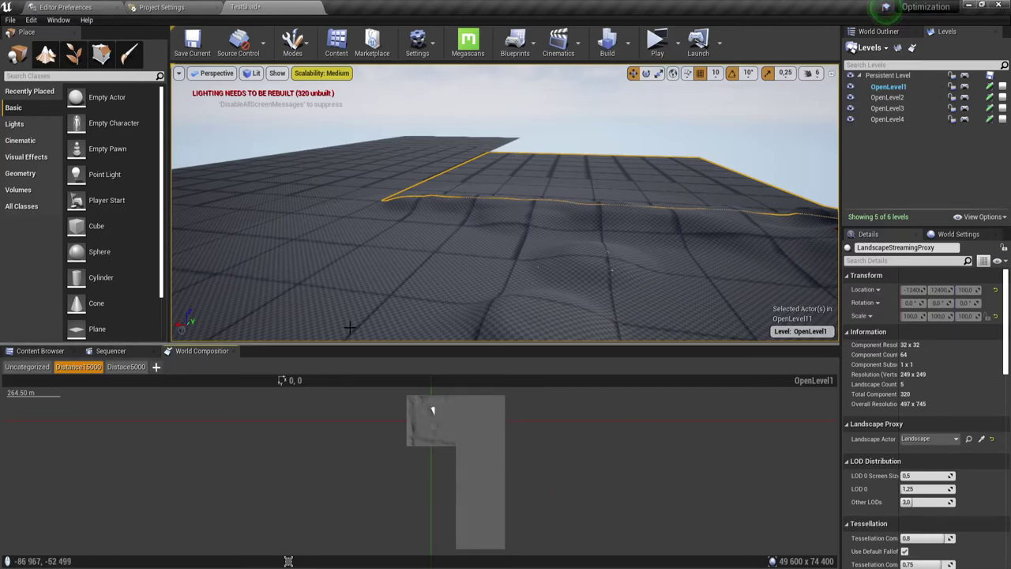
pyautogui.click(136, 369)
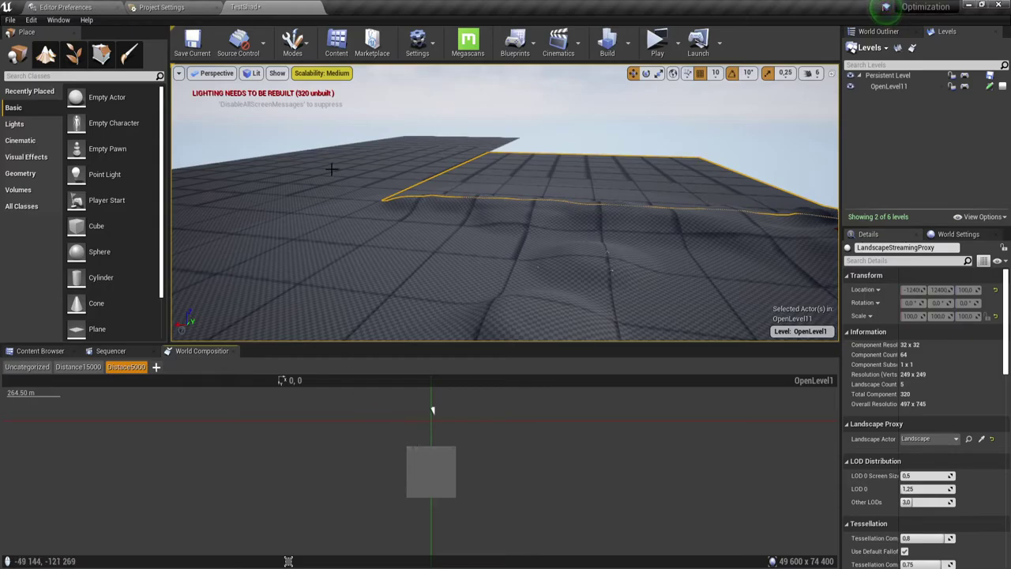
pyautogui.moveTo(390, 184); pyautogui.dragTo(427, 281, button='right')
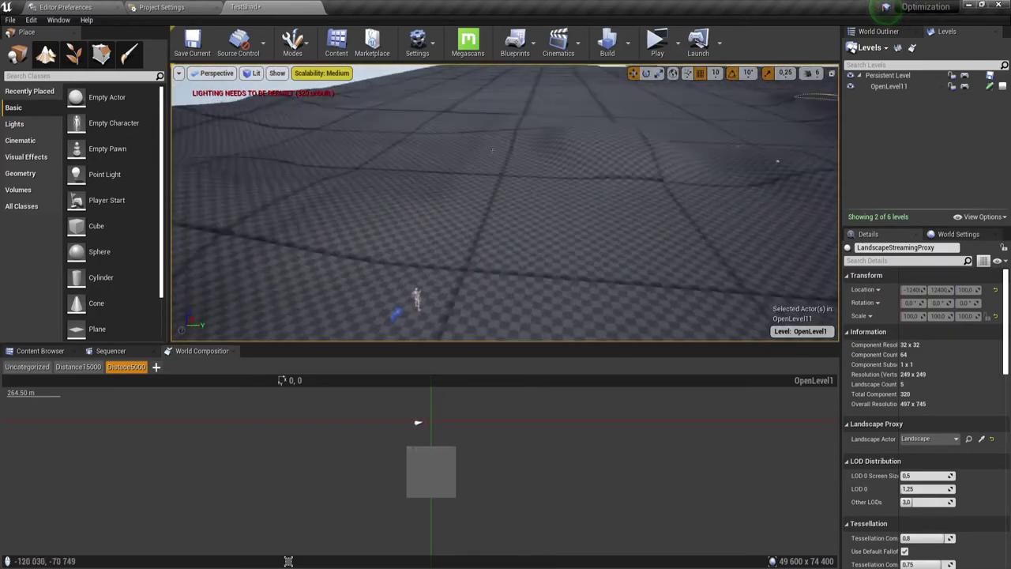
pyautogui.moveTo(426, 281)
pyautogui.mouseDown(button='right')
pyautogui.moveTo(479, 154)
pyautogui.moveTo(372, 178)
pyautogui.mouseUp(button='right')
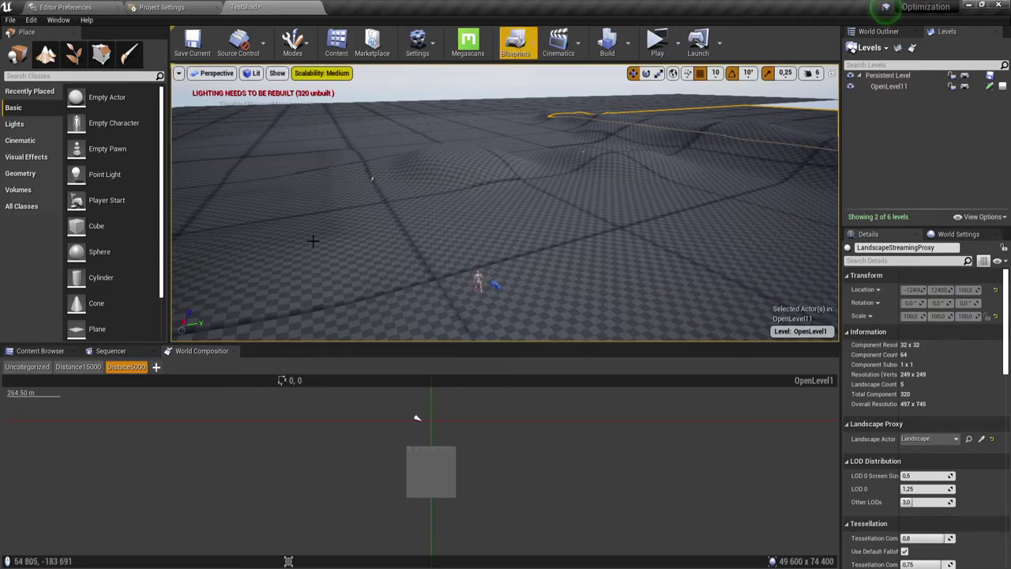
pyautogui.click(656, 40)
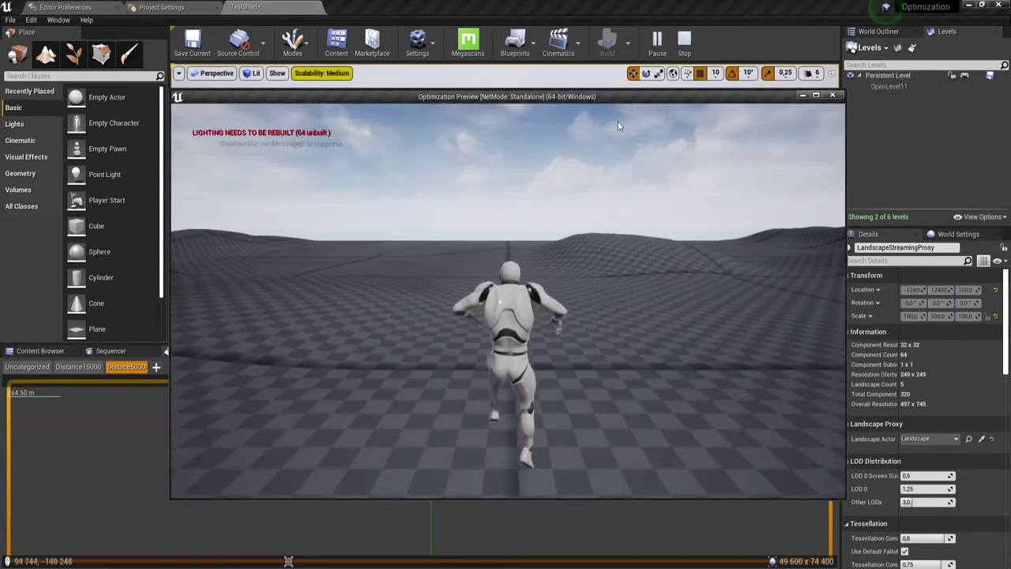
pyautogui.press('w')
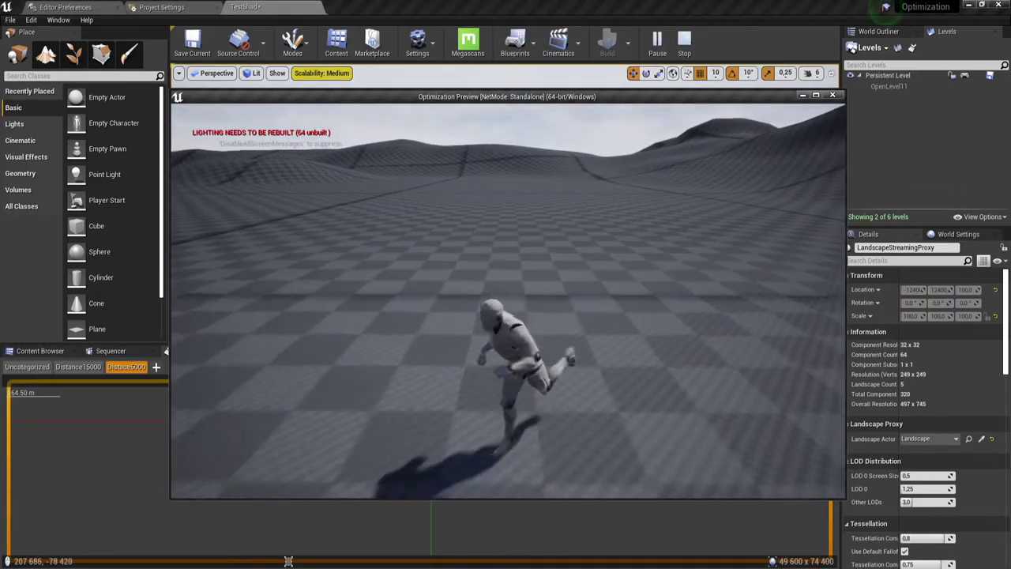
pyautogui.press('Escape')
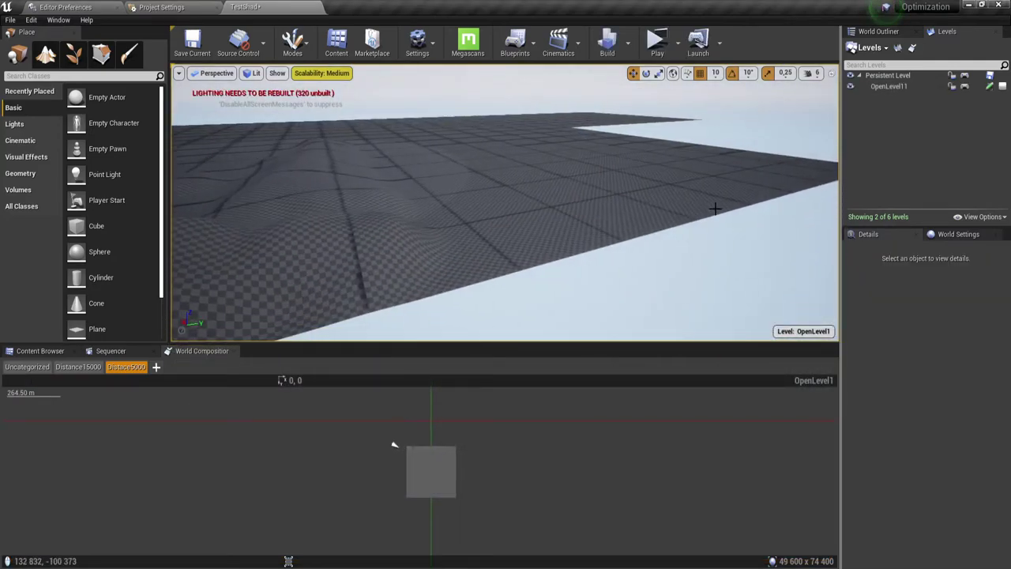
# - Enter Landscape mode, pick the raise/lower Sculpt tool and enlarge the brush
pyautogui.moveTo(621, 190); pyautogui.dragTo(621, 190, button='right')
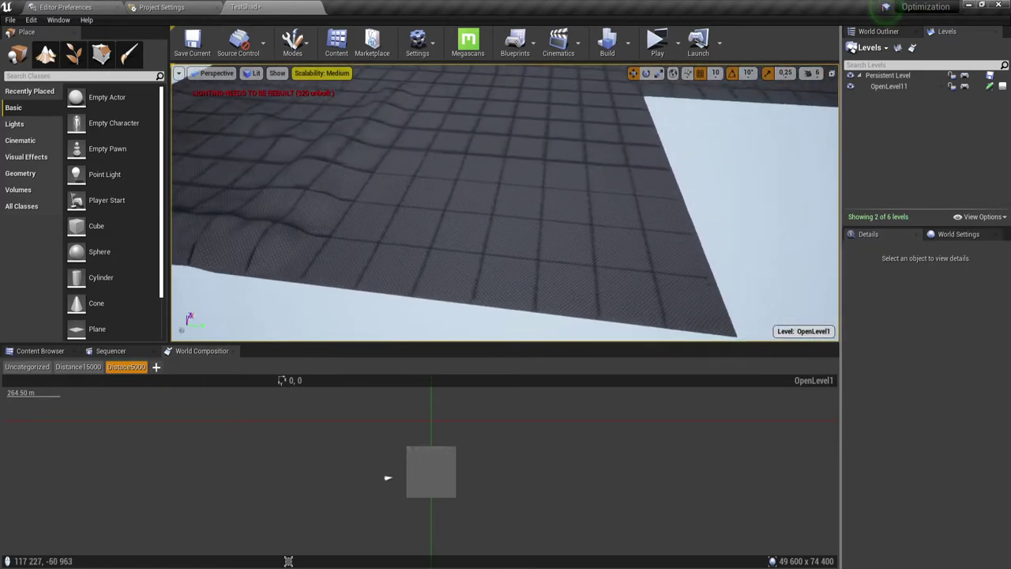
pyautogui.click(46, 54)
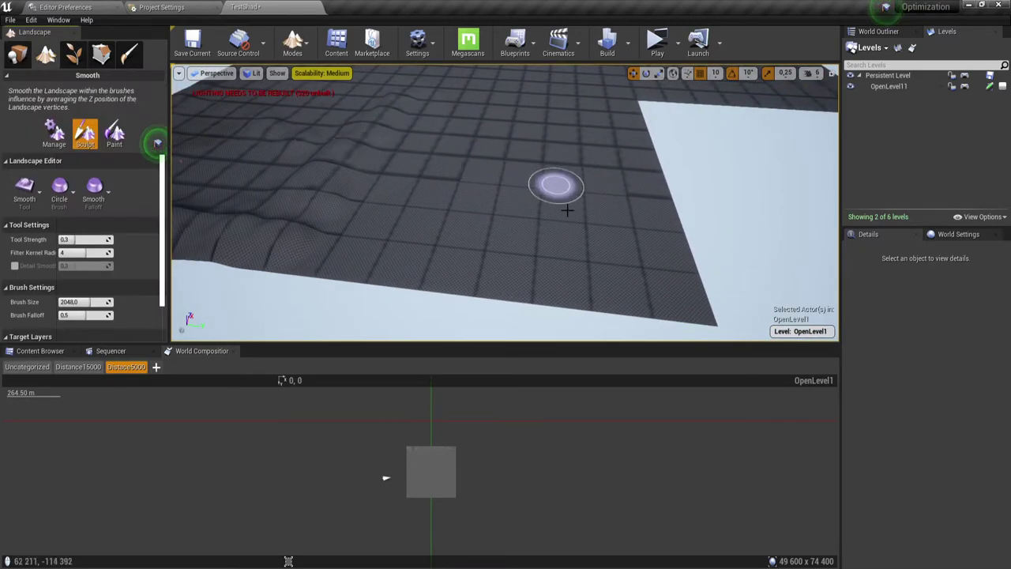
pyautogui.rightClick(604, 188)
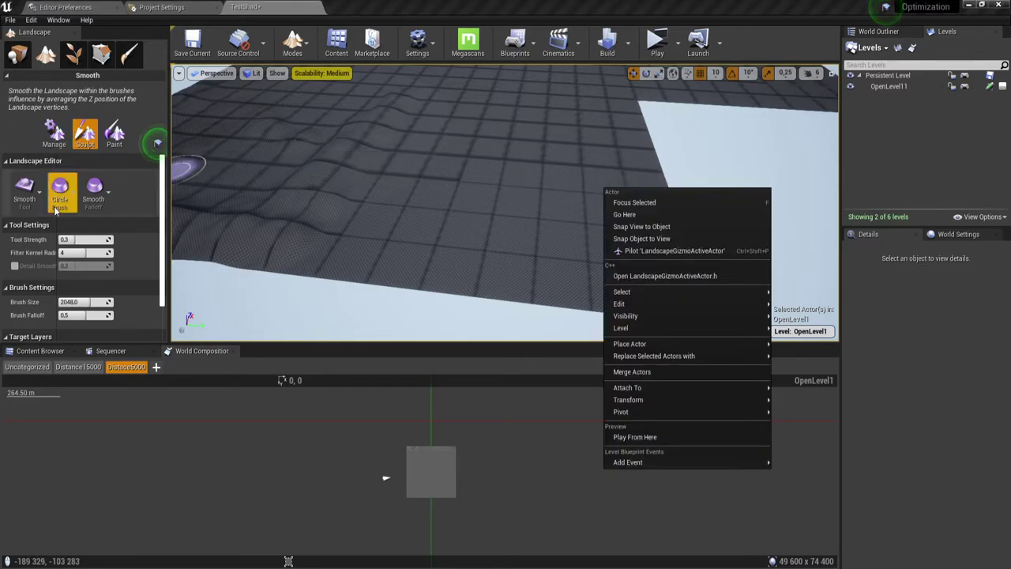
pyautogui.click(25, 191)
pyautogui.click(63, 207)
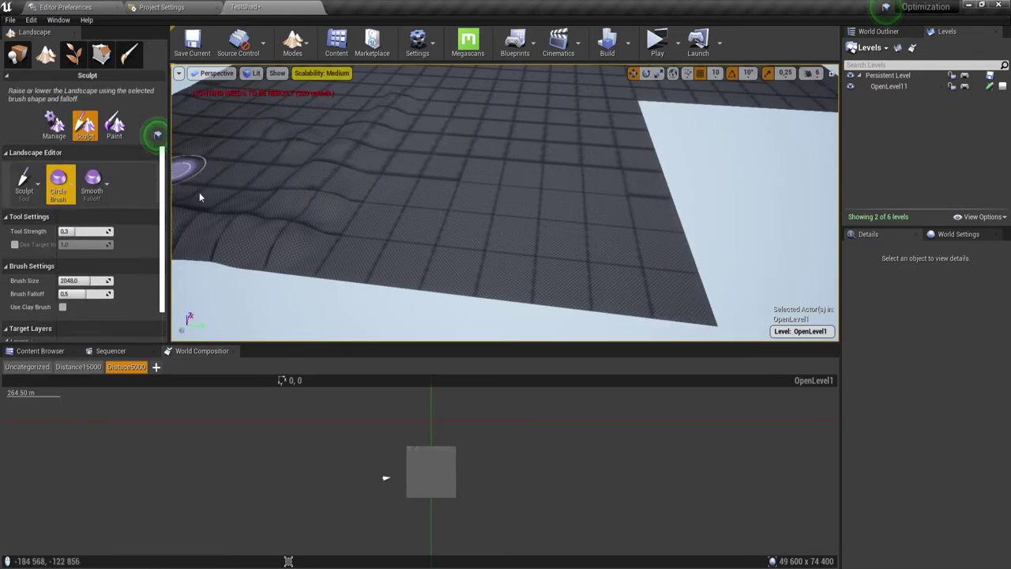
pyautogui.rightClick(589, 185)
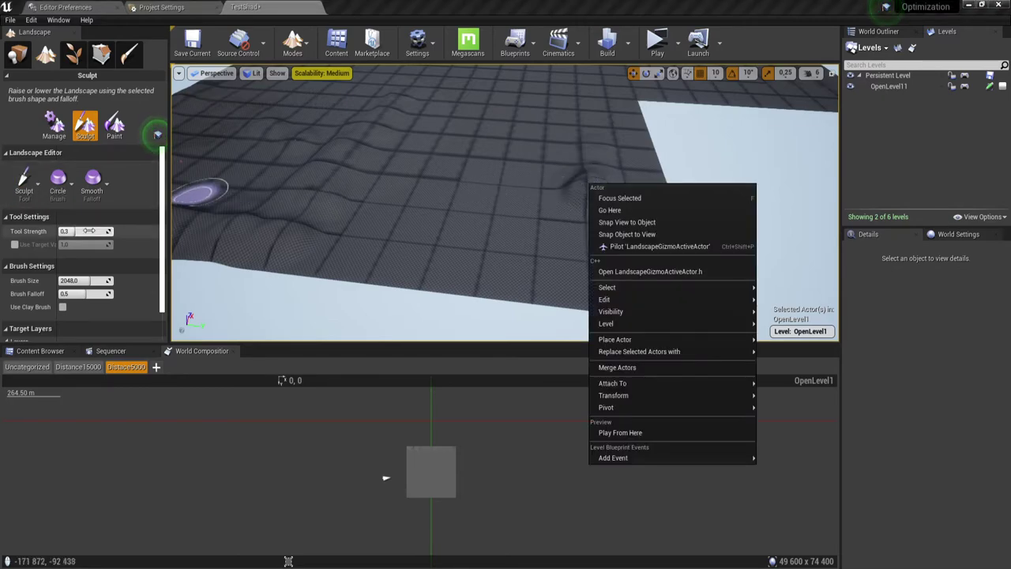
pyautogui.moveTo(79, 280); pyautogui.dragTo(94, 281)
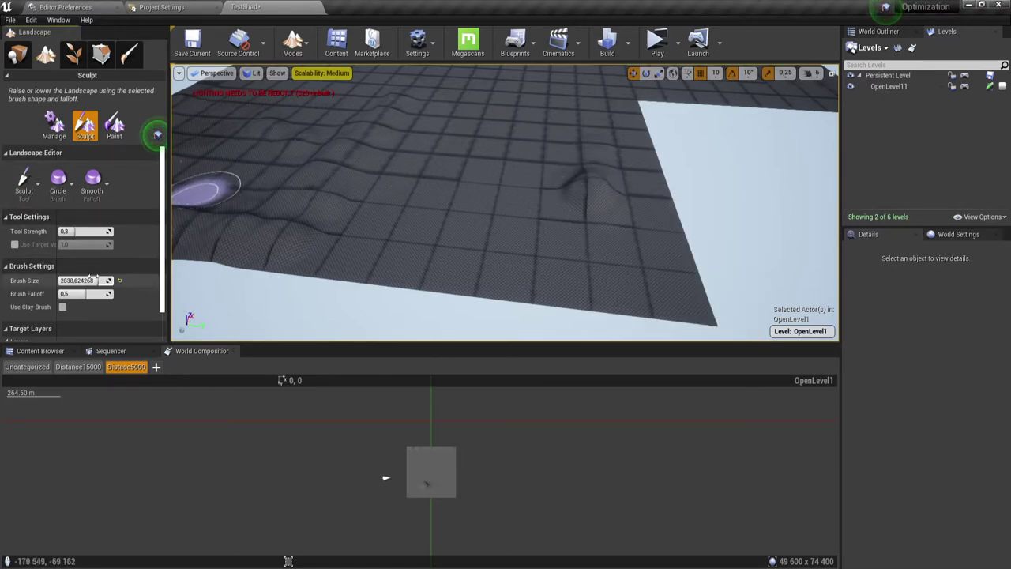
# - Raise a tall spike near the tile's edge, then return to World Composition
pyautogui.moveTo(592, 181); pyautogui.dragTo(595, 125)
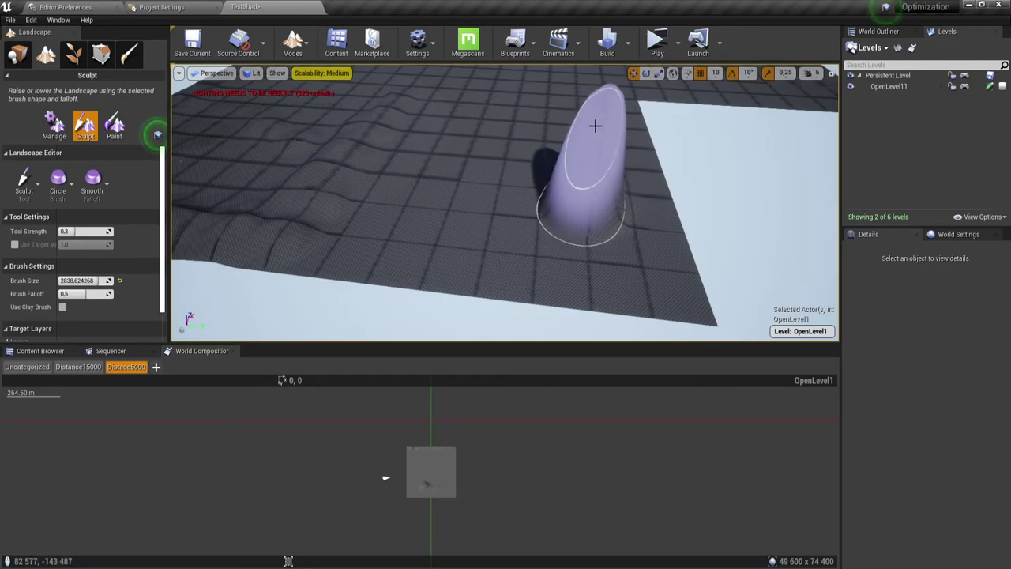
pyautogui.moveTo(595, 126); pyautogui.dragTo(595, 148, button='right')
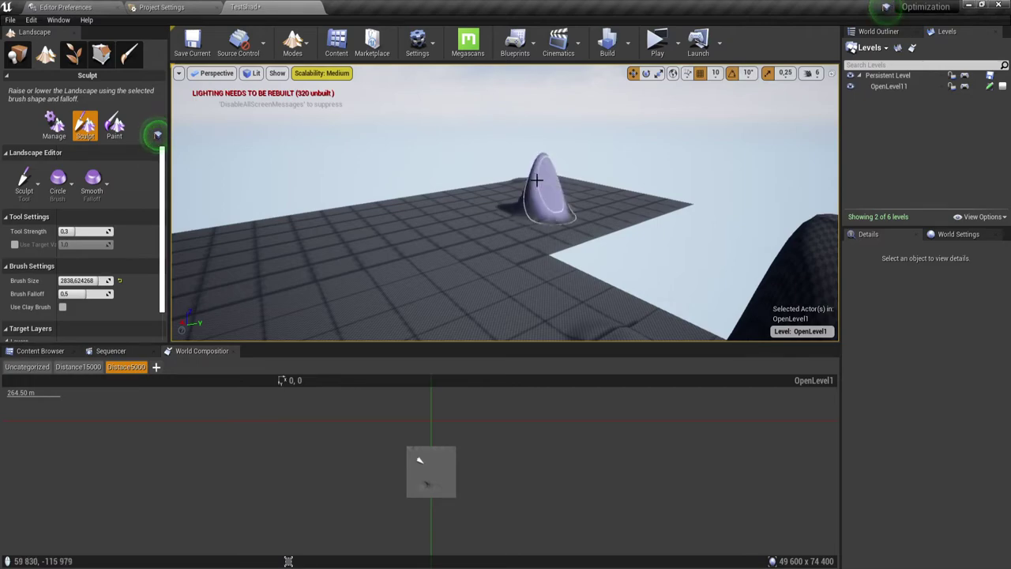
pyautogui.moveTo(496, 201); pyautogui.dragTo(493, 210, button='right')
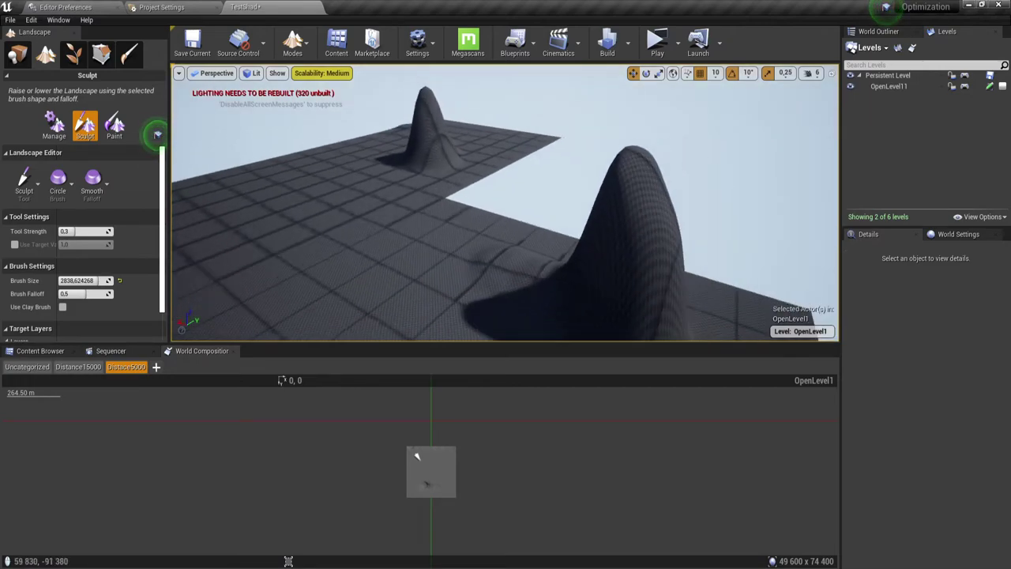
pyautogui.click(39, 351)
pyautogui.click(184, 351)
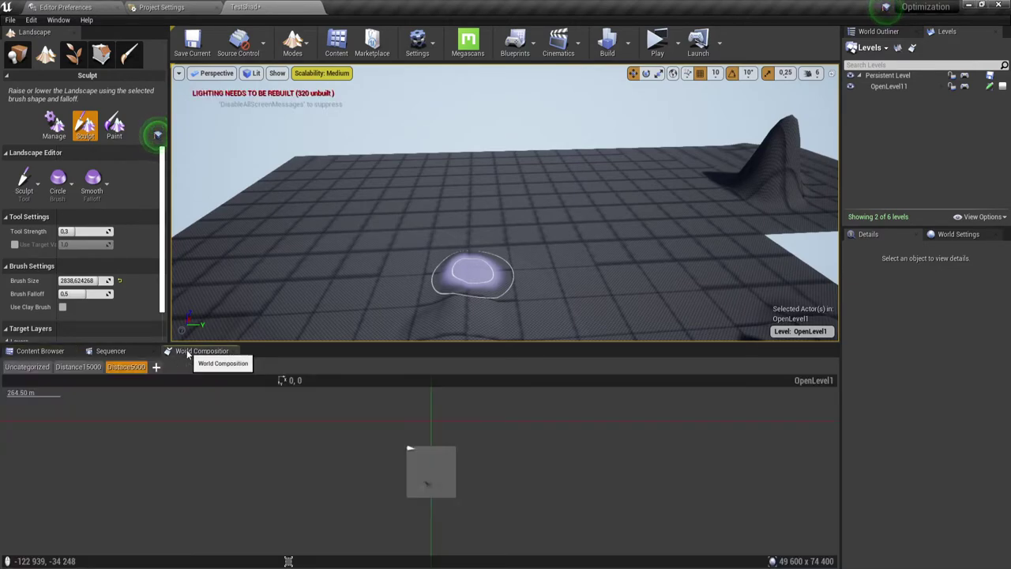
pyautogui.click(657, 41)
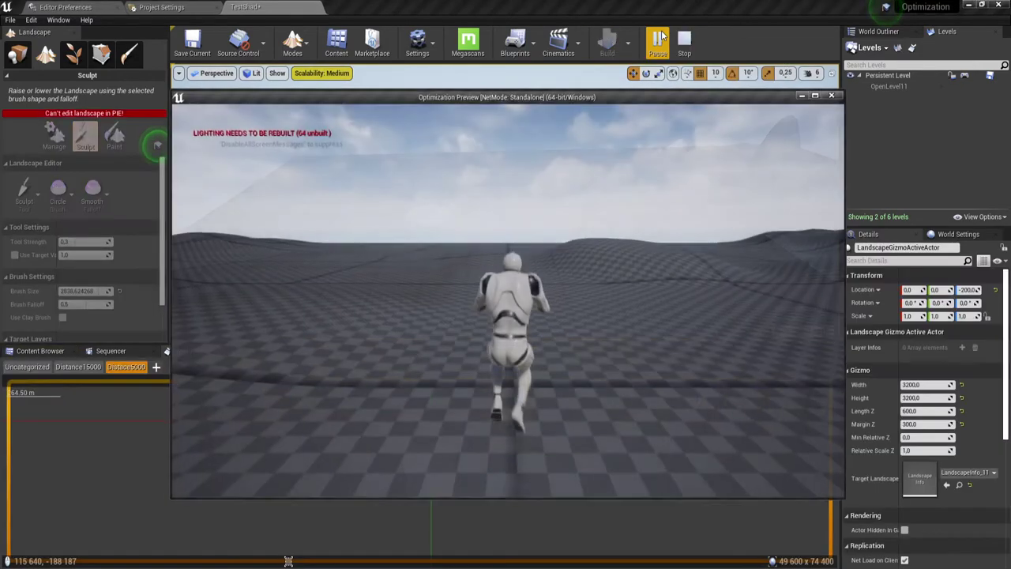
pyautogui.press('s')
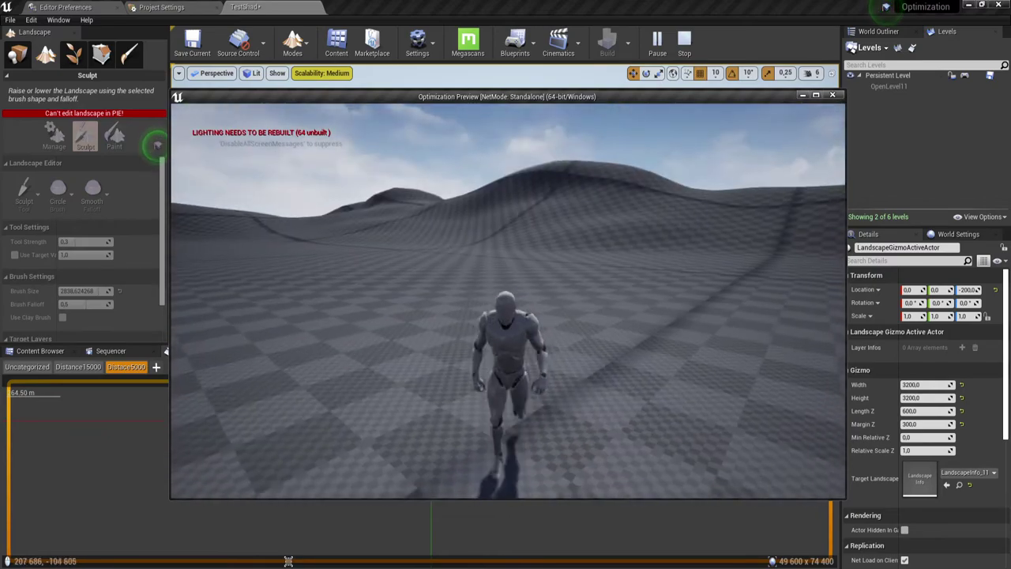
pyautogui.press('w')
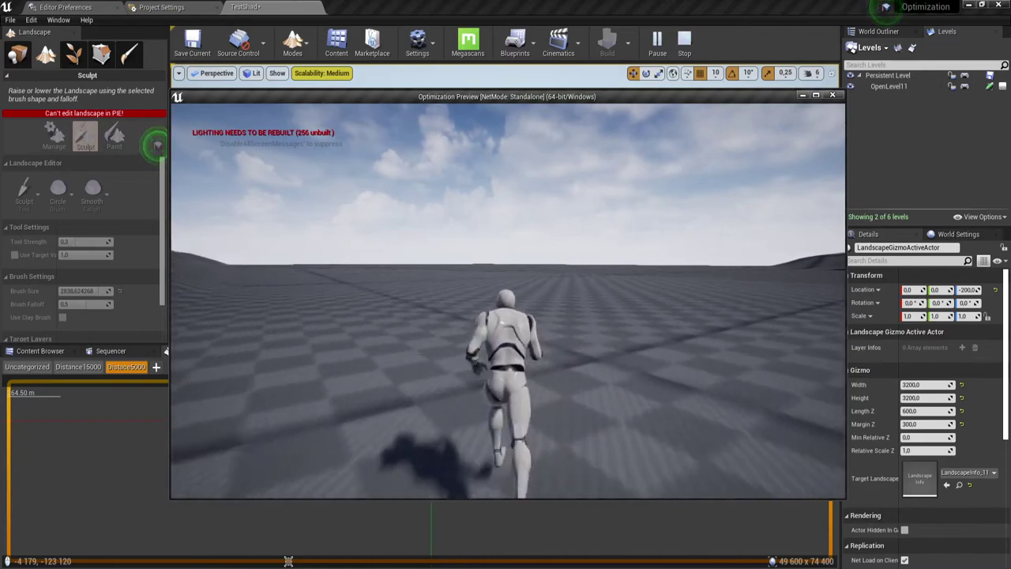
pyautogui.press('Escape')
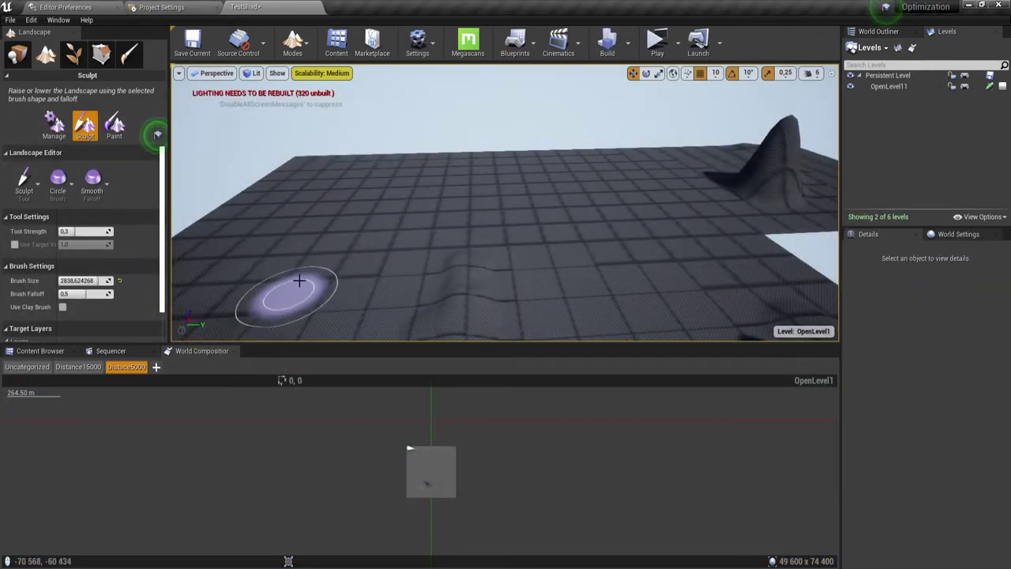
# - Select the ThirdPersonCharacter in the level and open it in the Blueprint Editor
pyautogui.moveTo(298, 280)
pyautogui.mouseDown(button='right')
pyautogui.moveTo(299, 237)
pyautogui.moveTo(307, 237)
pyautogui.mouseUp(button='right')
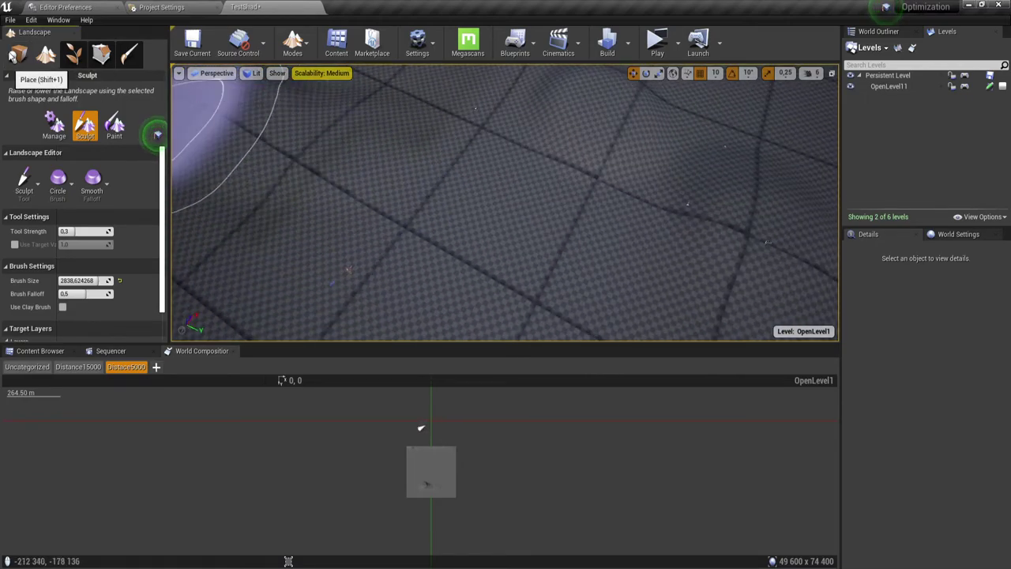
pyautogui.click(16, 54)
pyautogui.click(349, 271)
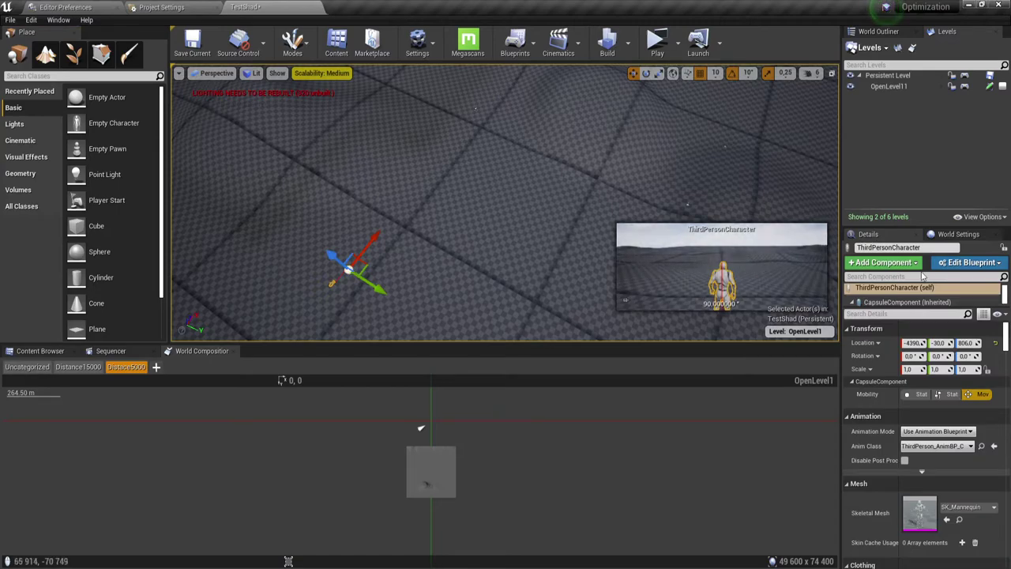
pyautogui.click(967, 267)
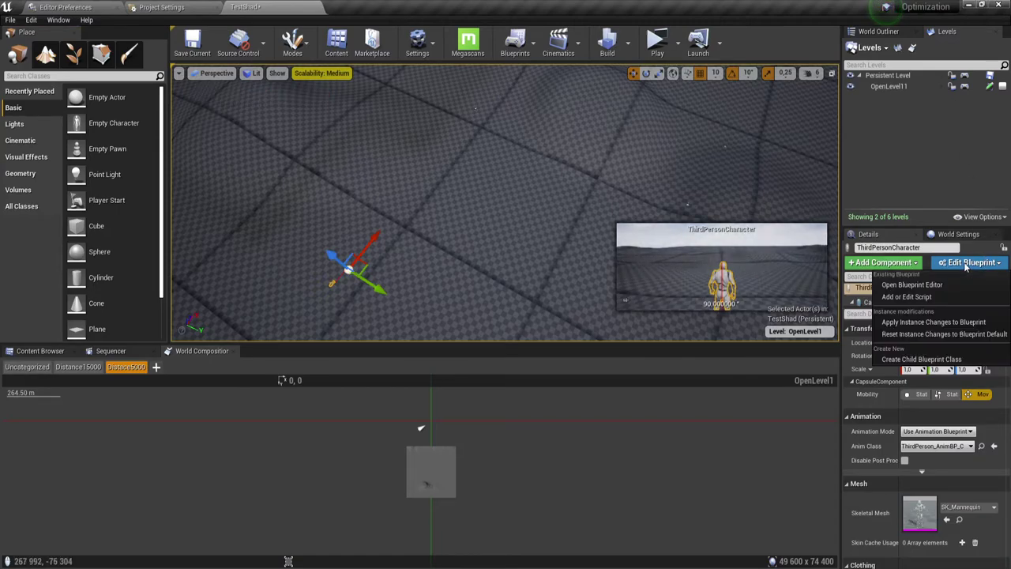
pyautogui.click(939, 284)
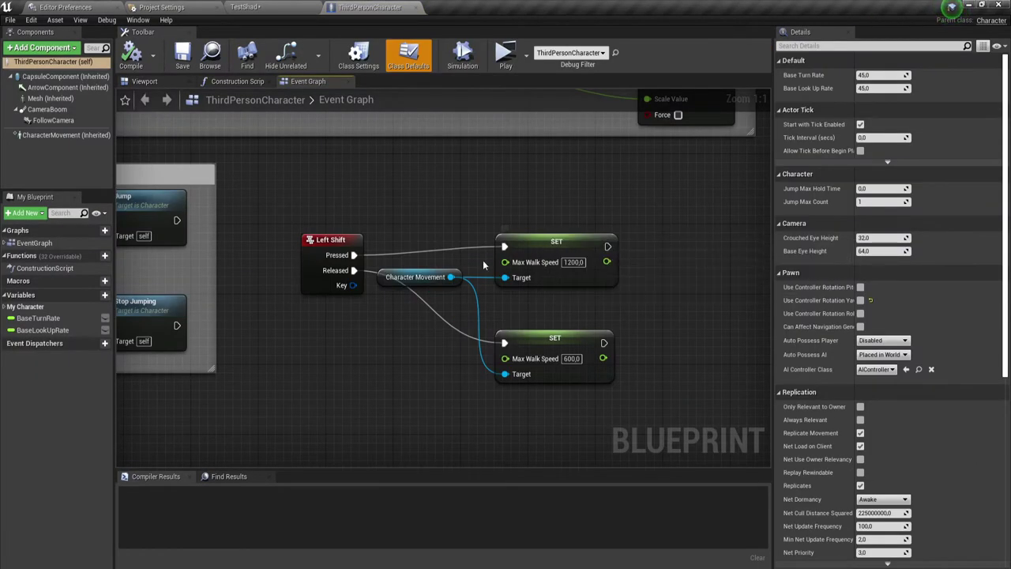
# - Set the Left Shift sprint Max Walk Speed to 5000, then compile and save the blueprint
pyautogui.click(573, 262)
pyautogui.write('5000')
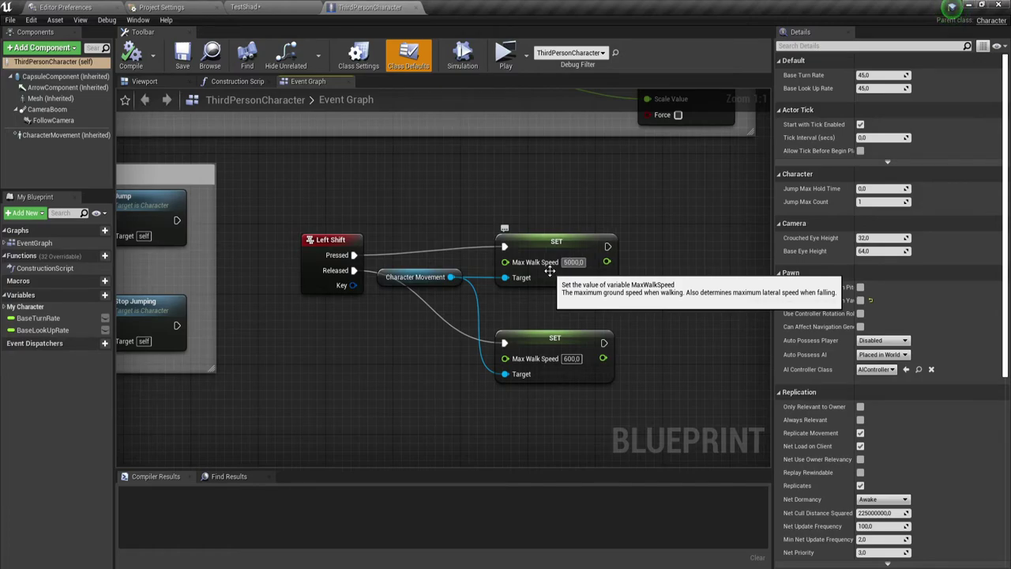
pyautogui.click(144, 66)
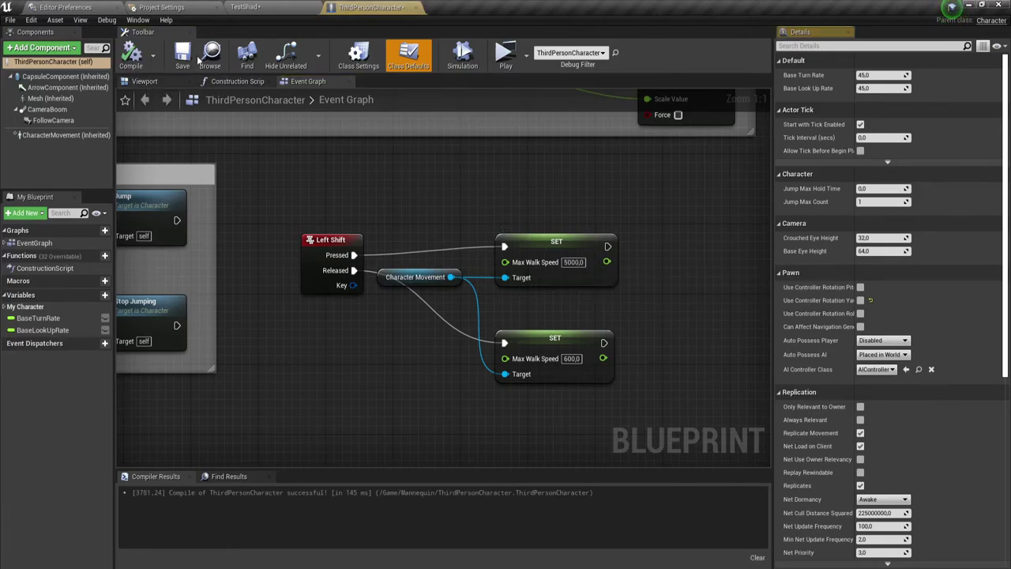
pyautogui.click(182, 54)
pyautogui.click(502, 55)
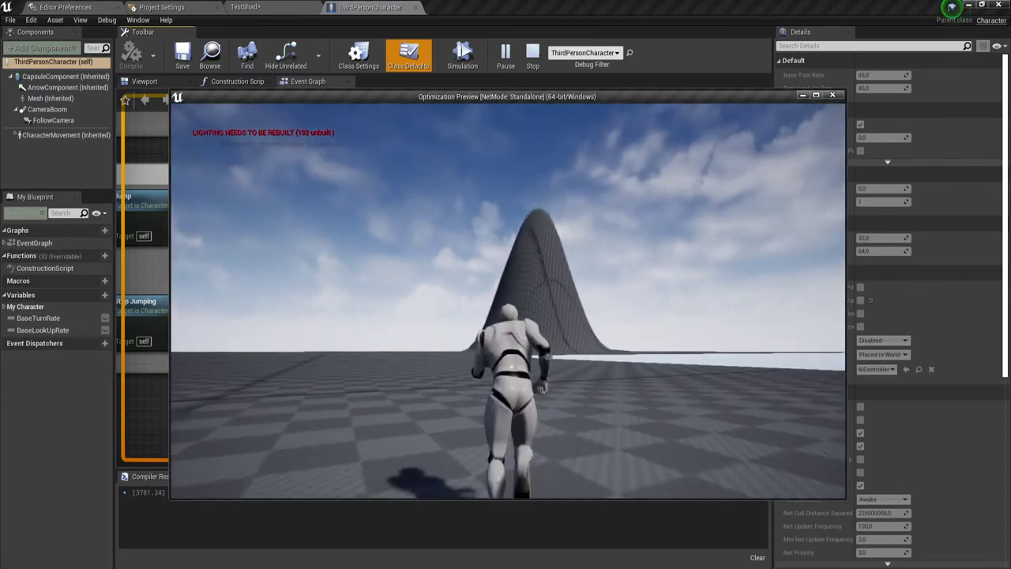
pyautogui.press('Escape')
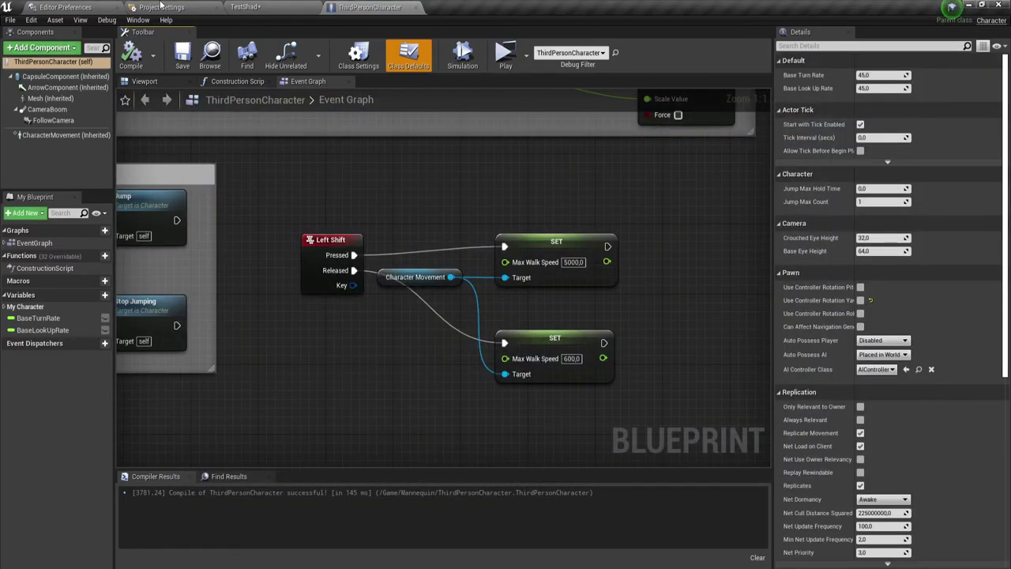
# - Close the character blueprint and reframe the viewport and world composition map over the mounds
pyautogui.click(416, 9)
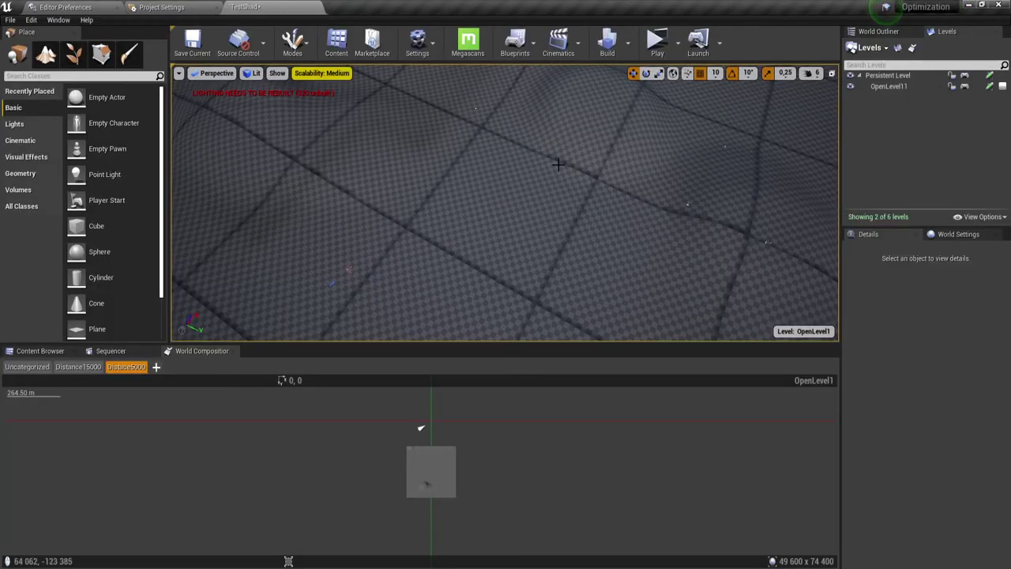
pyautogui.moveTo(558, 164); pyautogui.dragTo(557, 142, button='right')
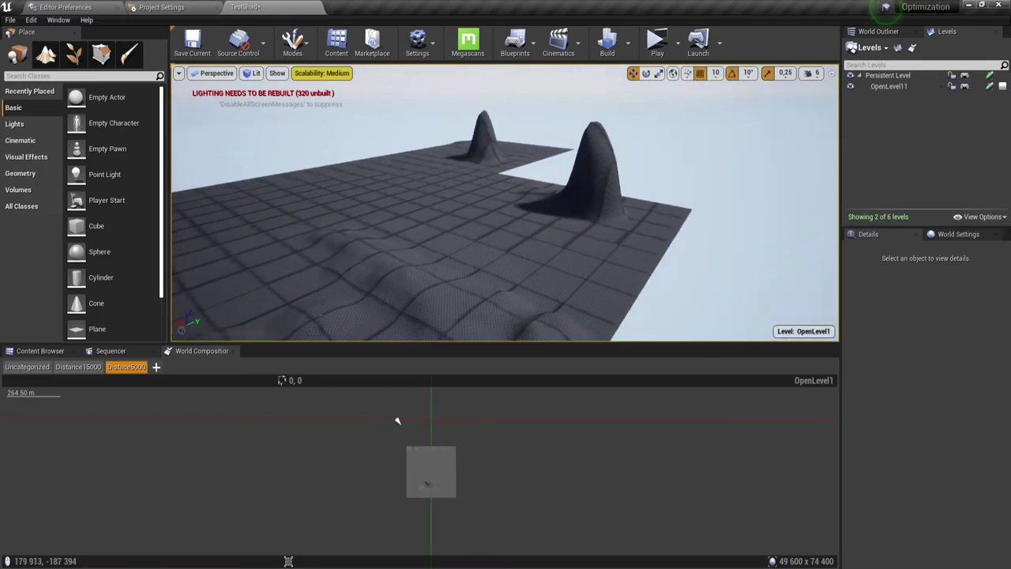
pyautogui.press('Up')
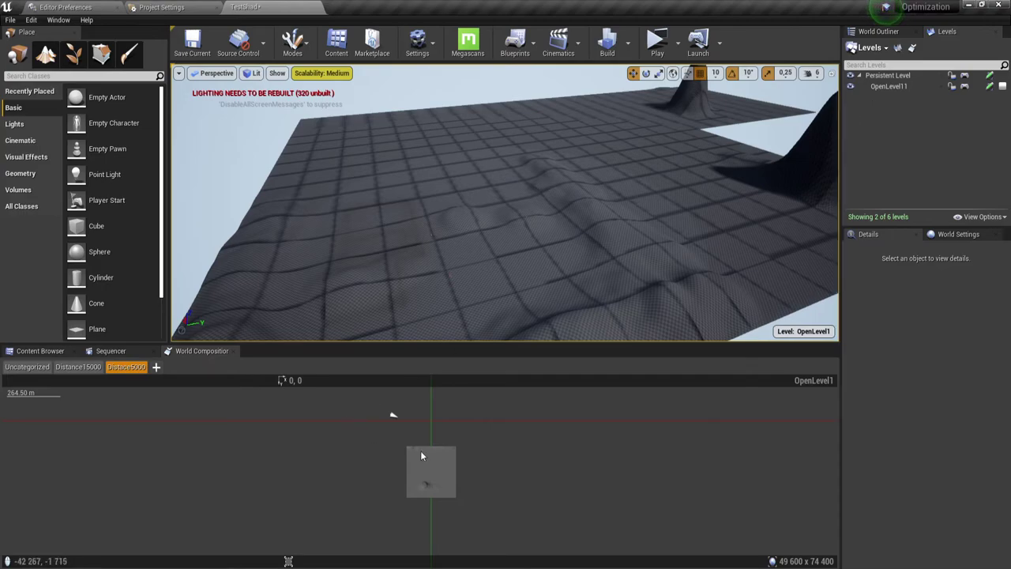
pyautogui.moveTo(481, 463)
pyautogui.mouseDown(button='right')
pyautogui.moveTo(479, 444)
pyautogui.moveTo(327, 453)
pyautogui.mouseUp(button='right')
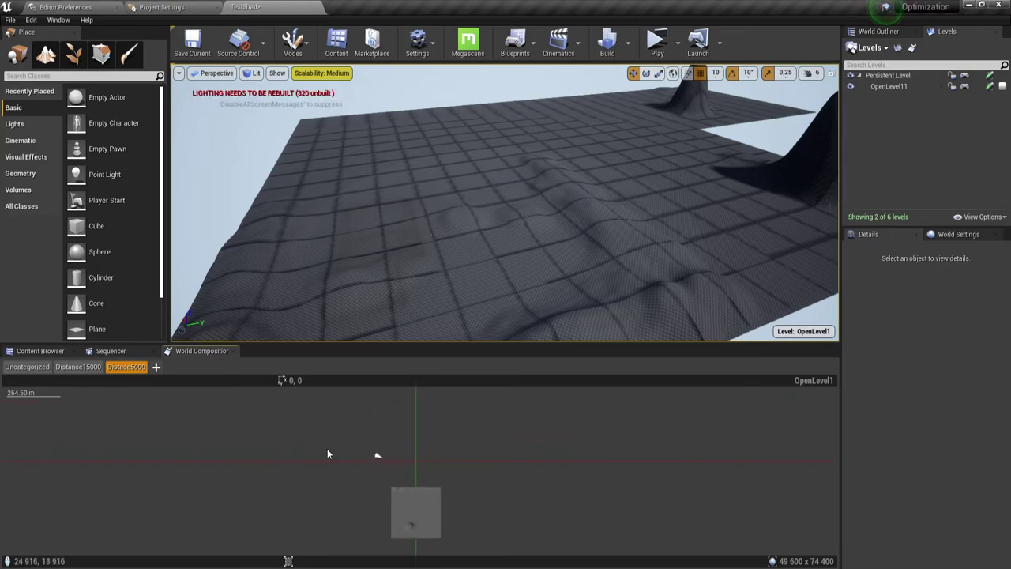
# - Save all five OpenLevel tiles, the TestShad map and its build data in MAPs
pyautogui.click(49, 368)
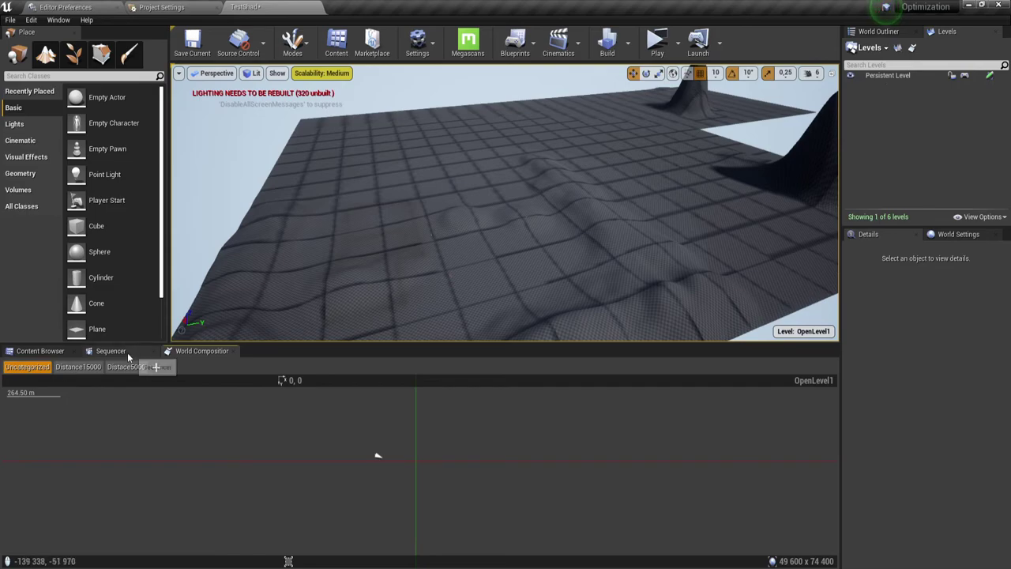
pyautogui.click(50, 352)
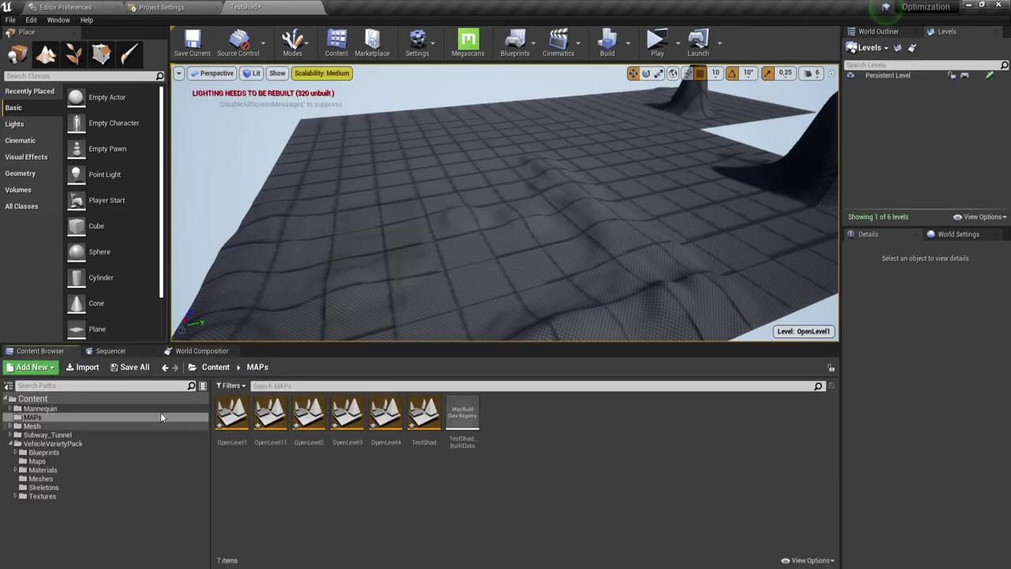
pyautogui.click(133, 367)
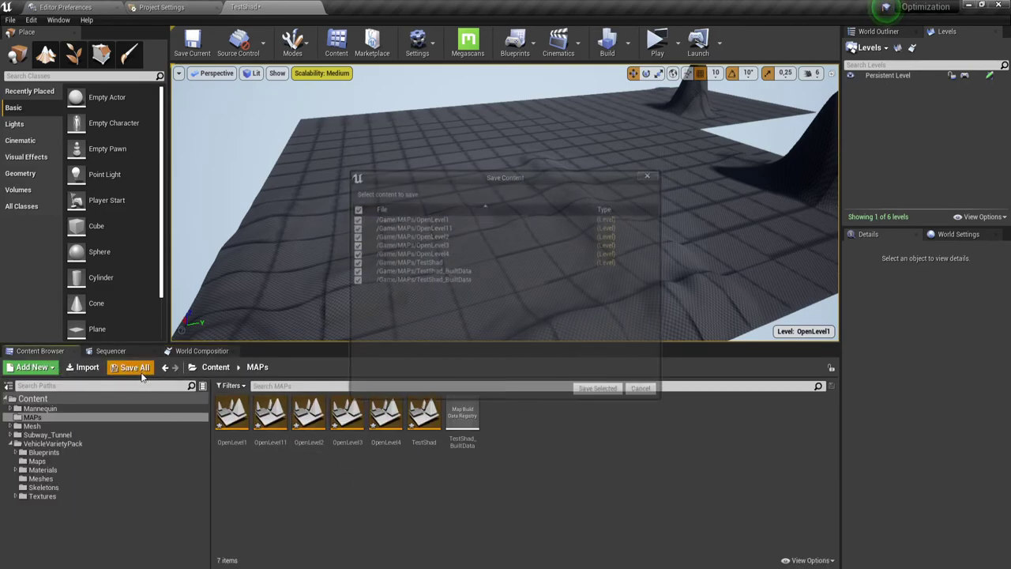
pyautogui.click(607, 391)
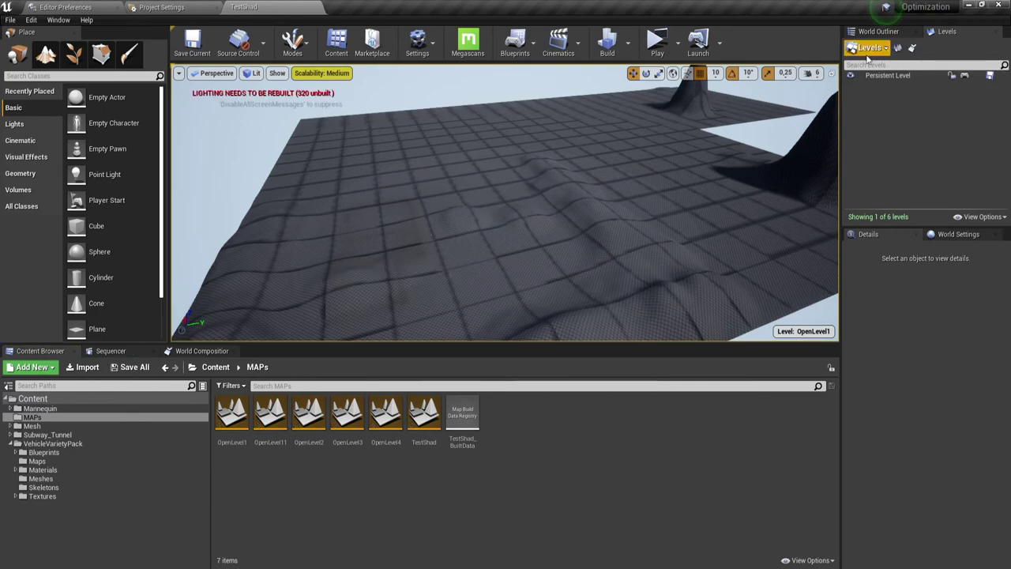
# - Return to the Levels list and reopen the TestShad map
pyautogui.click(886, 34)
pyautogui.click(954, 35)
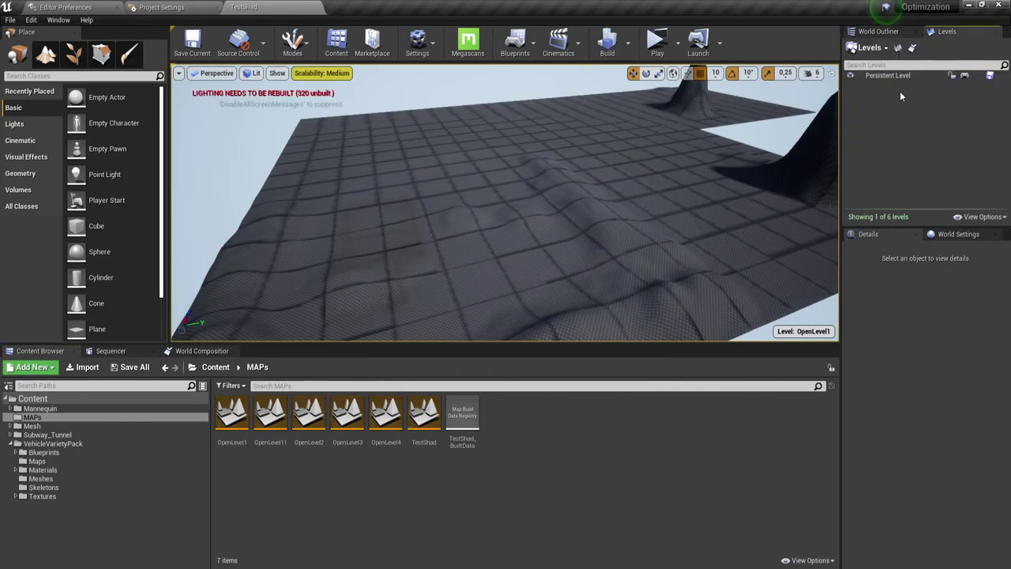
pyautogui.doubleClick(423, 412)
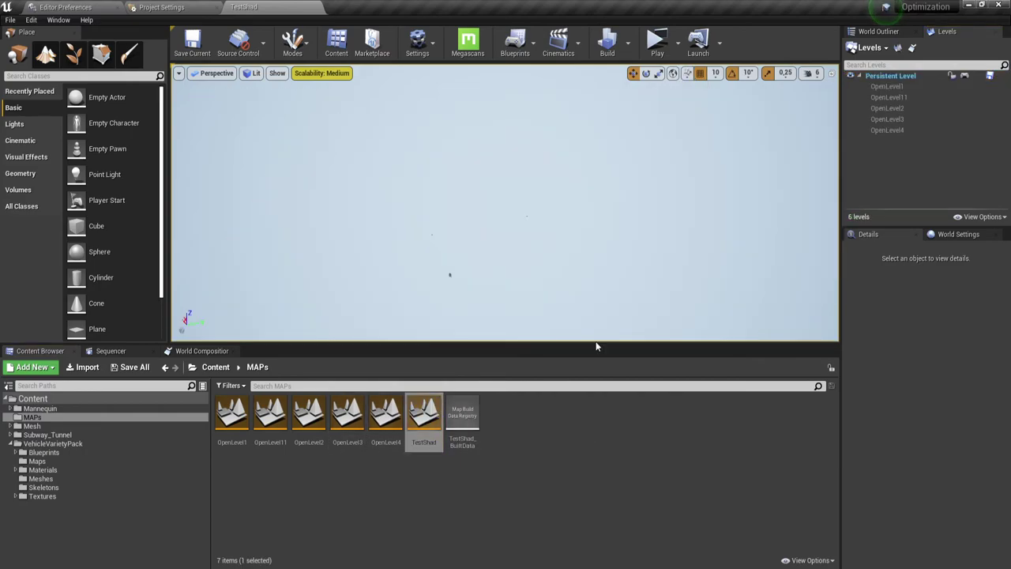
# - Load sublevels OpenLevel1, OpenLevel11, OpenLevel2, OpenLevel3 and OpenLevel4 into the world
pyautogui.rightClick(892, 89)
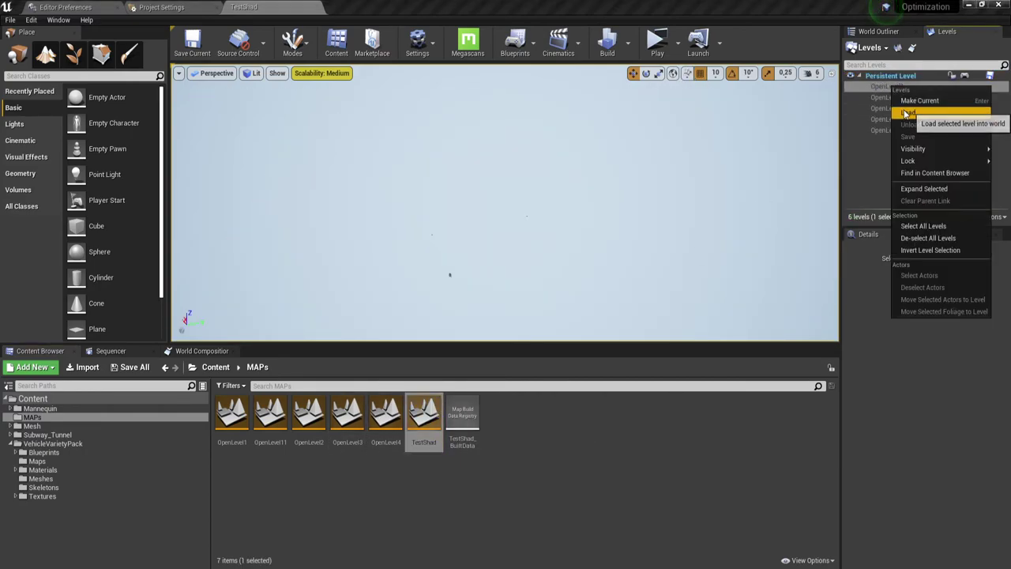
pyautogui.click(899, 112)
pyautogui.doubleClick(888, 97)
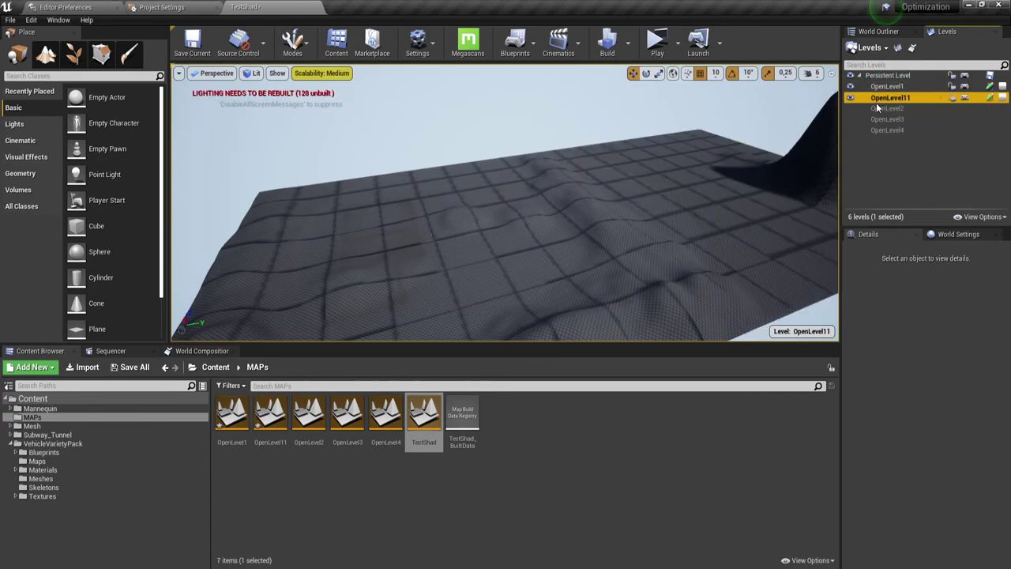
pyautogui.doubleClick(886, 108)
pyautogui.doubleClick(886, 120)
pyautogui.doubleClick(888, 130)
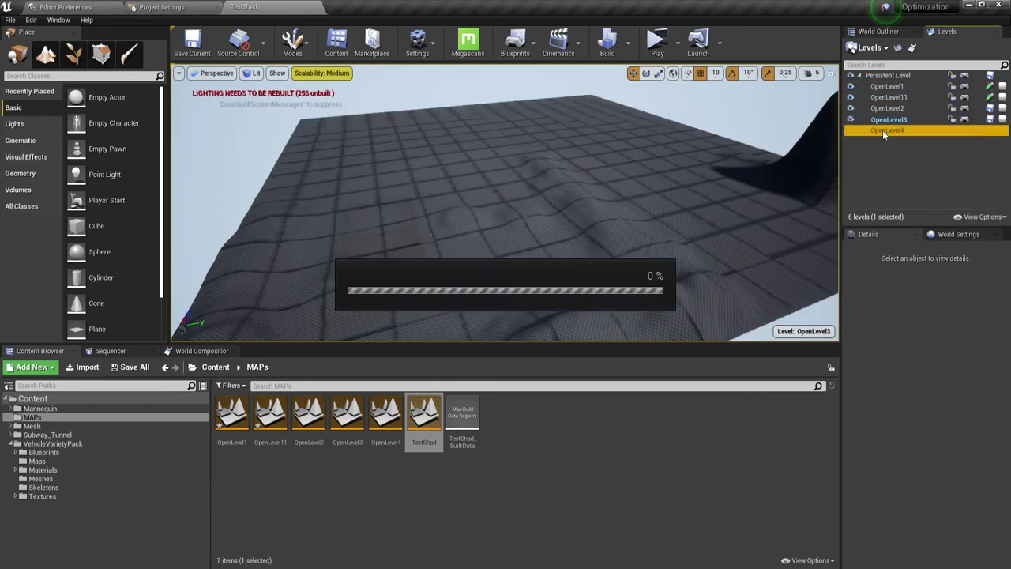
pyautogui.moveTo(619, 168)
pyautogui.mouseDown(button='right')
pyautogui.moveTo(618, 135)
pyautogui.moveTo(505, 202)
pyautogui.moveTo(489, 197)
pyautogui.mouseUp(button='right')
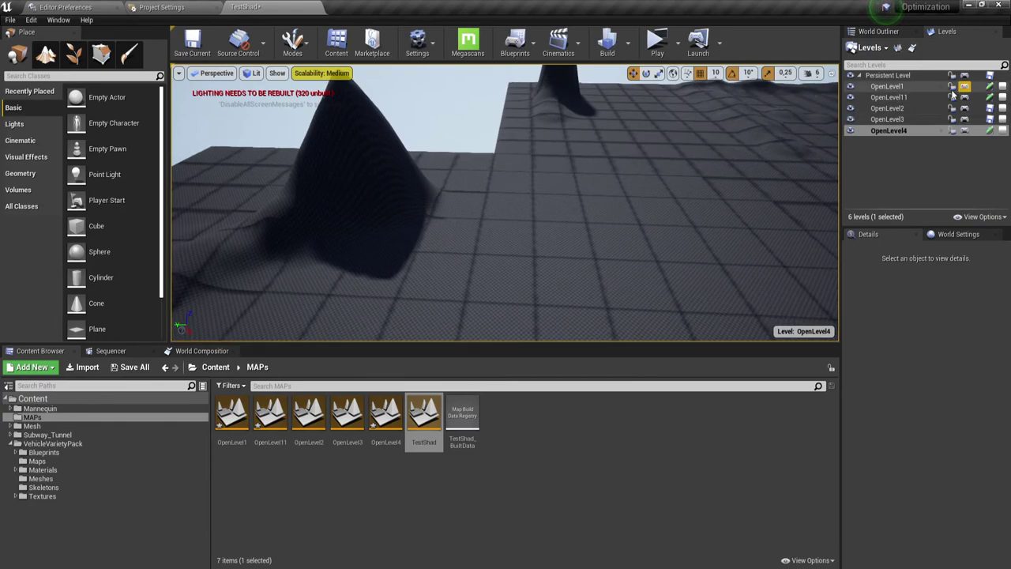
# - Make OpenLevel11 the current level and open the Content > Subway_Tunnel folder
pyautogui.doubleClick(888, 98)
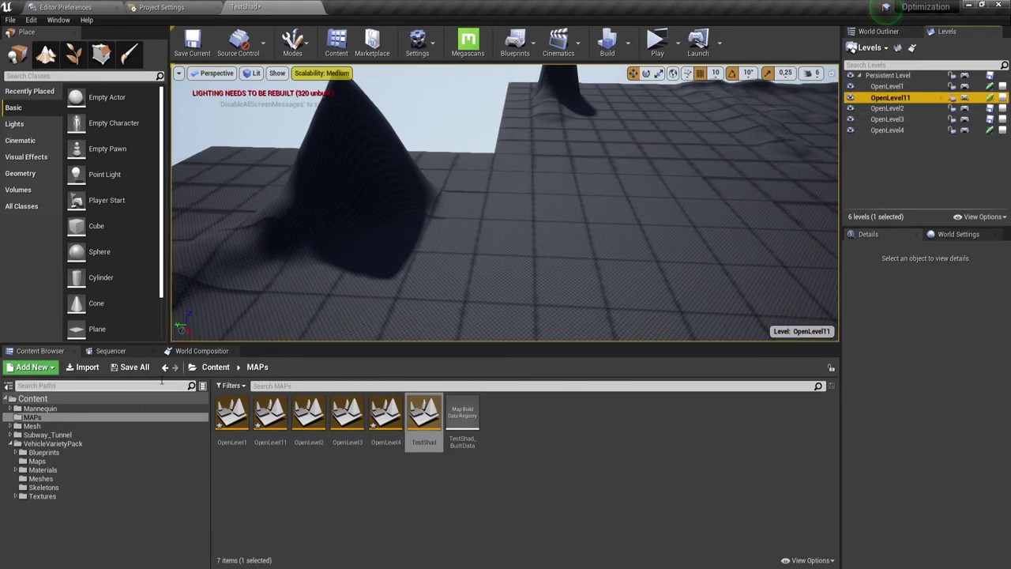
pyautogui.click(215, 368)
pyautogui.doubleClick(350, 412)
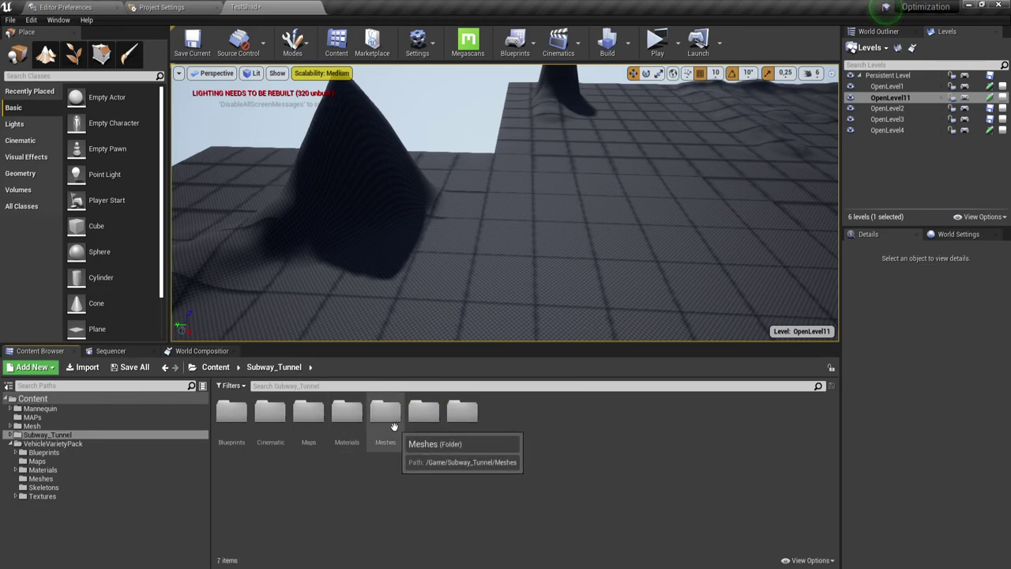
# - Place an SM_Wall_Door_01a mesh from Subway_Tunnel/Meshes/Spline_Parts into OpenLevel11
pyautogui.doubleClick(387, 414)
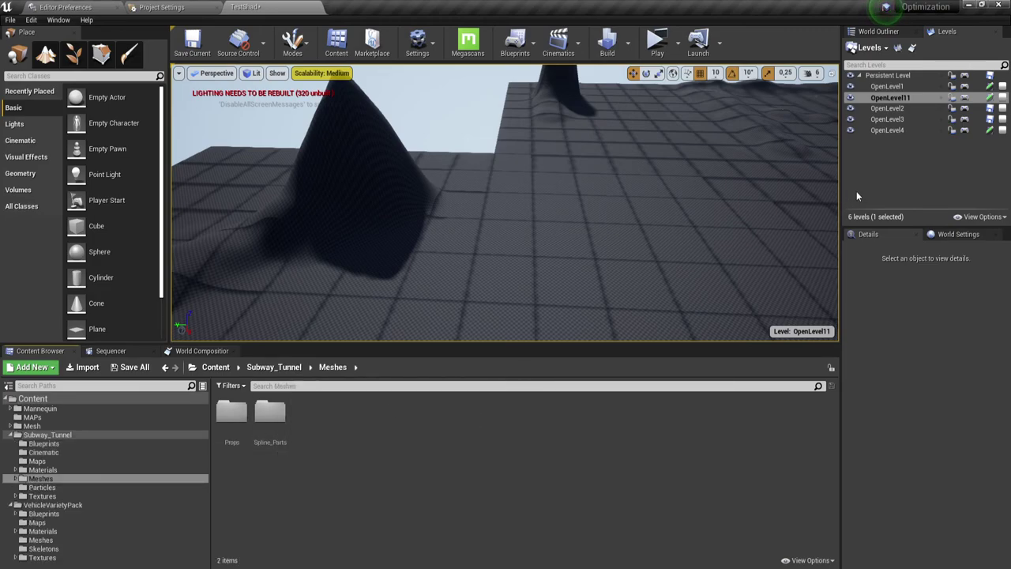
pyautogui.doubleClick(270, 409)
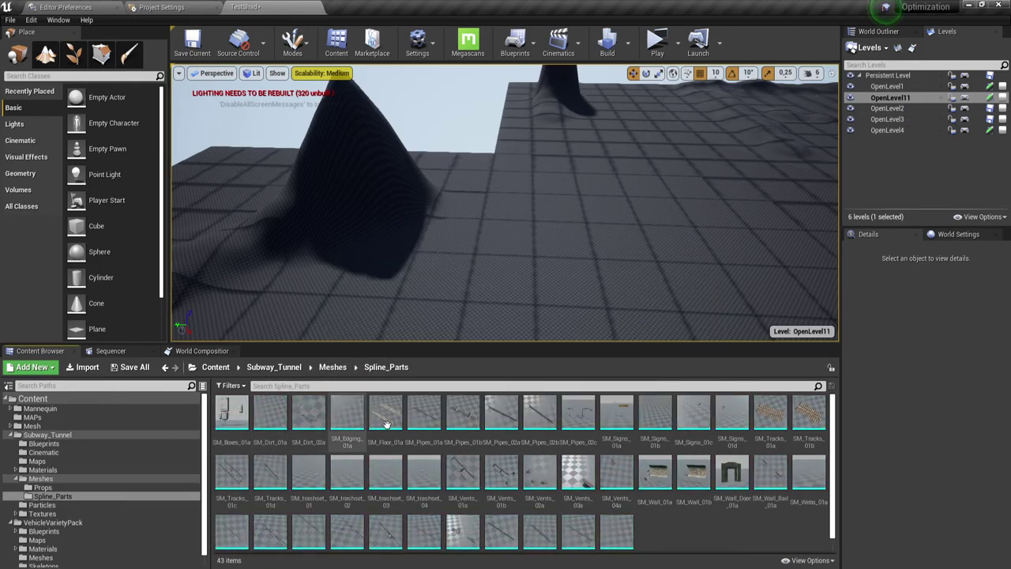
pyautogui.moveTo(732, 471); pyautogui.dragTo(660, 298)
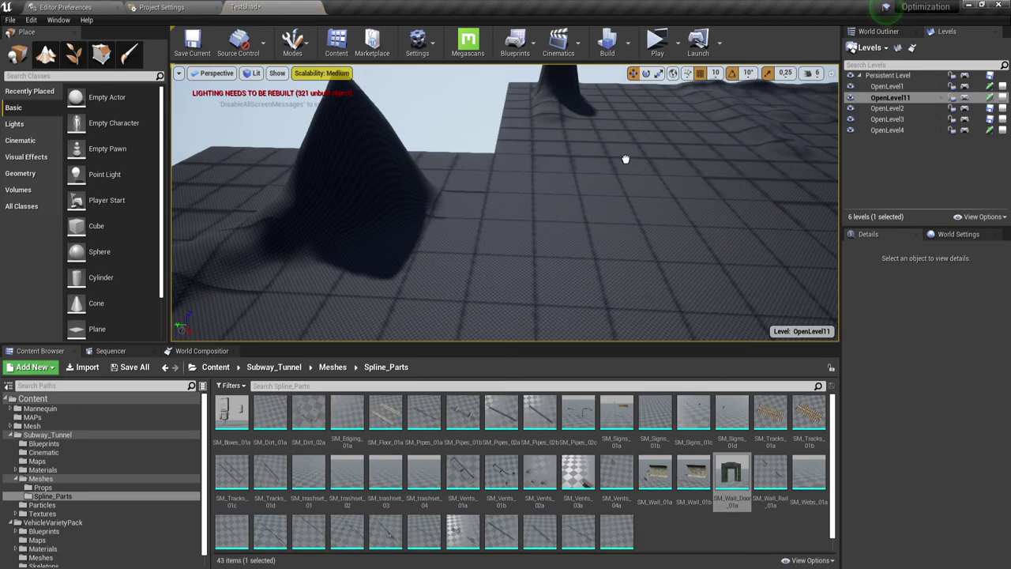
# - Raise the wall door to Z 4970 and start a play-test of the level
pyautogui.moveTo(631, 136); pyautogui.dragTo(630, 136, button='right')
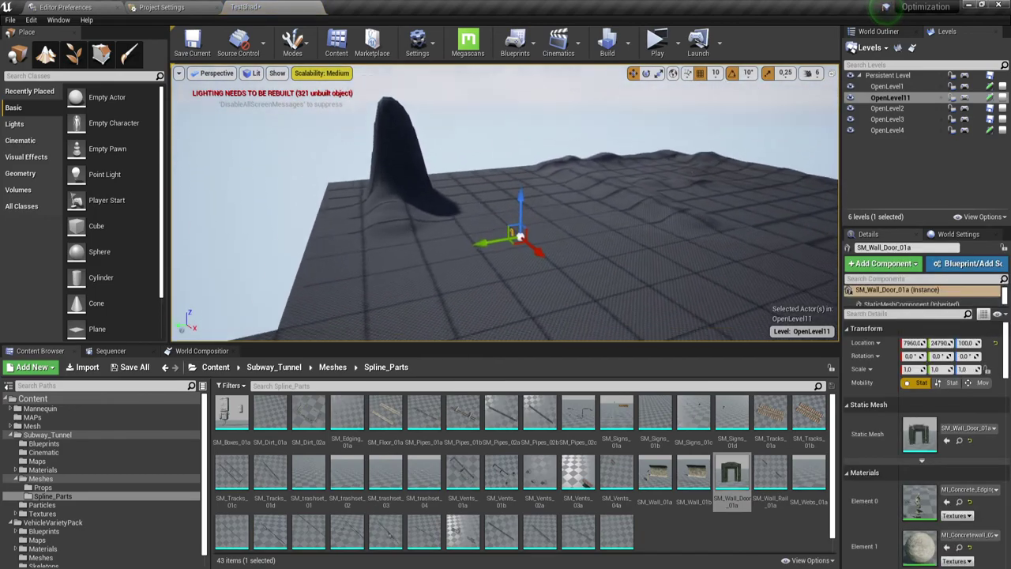
pyautogui.moveTo(484, 194); pyautogui.dragTo(483, 195, button='right')
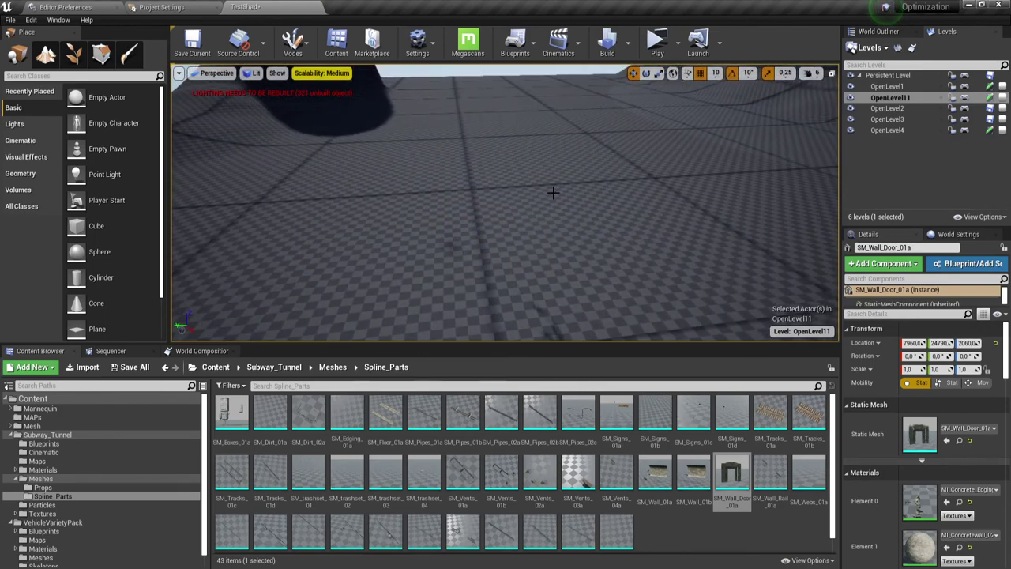
pyautogui.moveTo(553, 192); pyautogui.dragTo(553, 192, button='right')
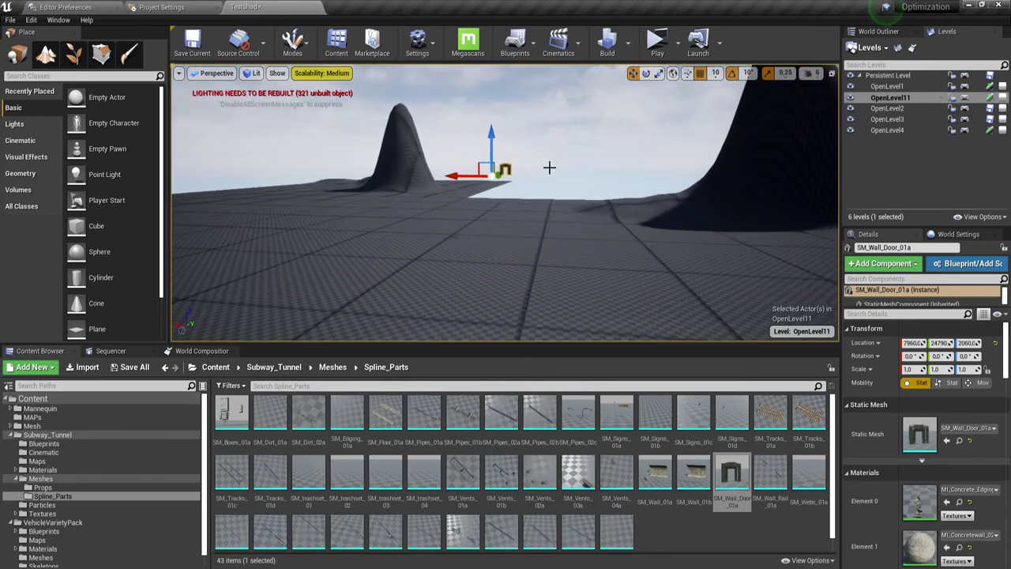
pyautogui.moveTo(643, 164); pyautogui.dragTo(643, 164)
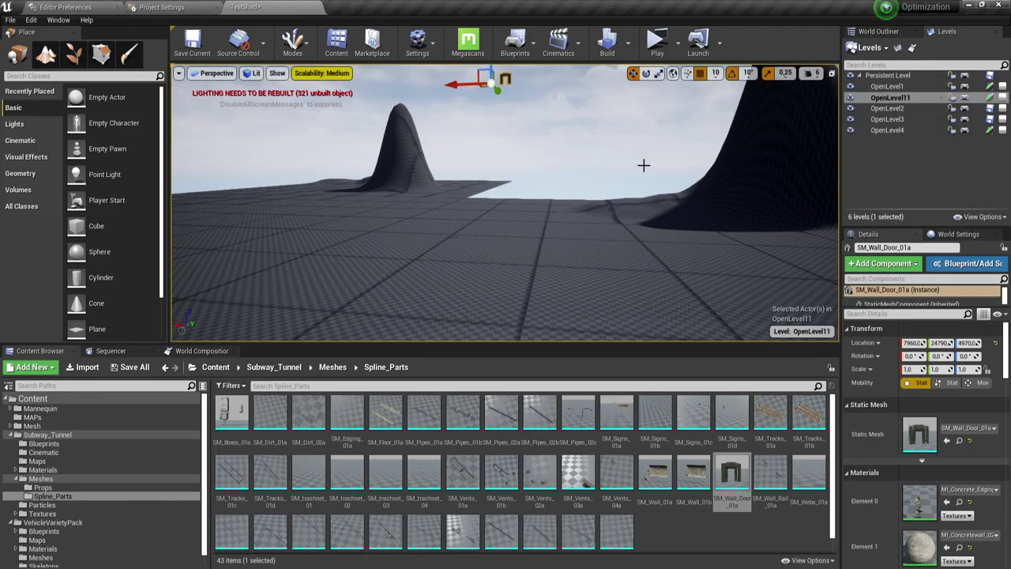
pyautogui.click(655, 44)
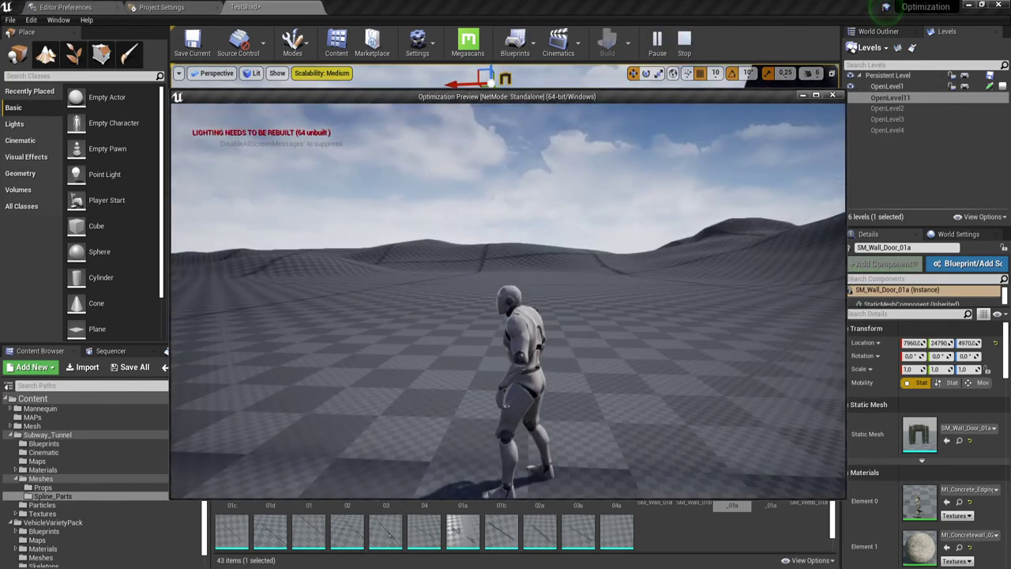
# - Run the mannequin forward and back with W and S, then end the play-test with Esc
pyautogui.press('w')
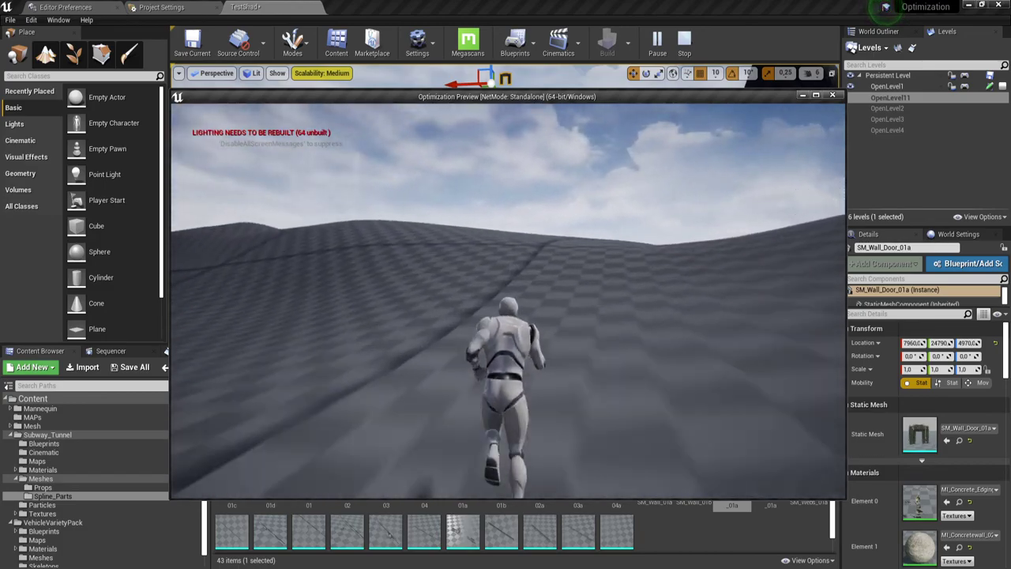
pyautogui.press('s')
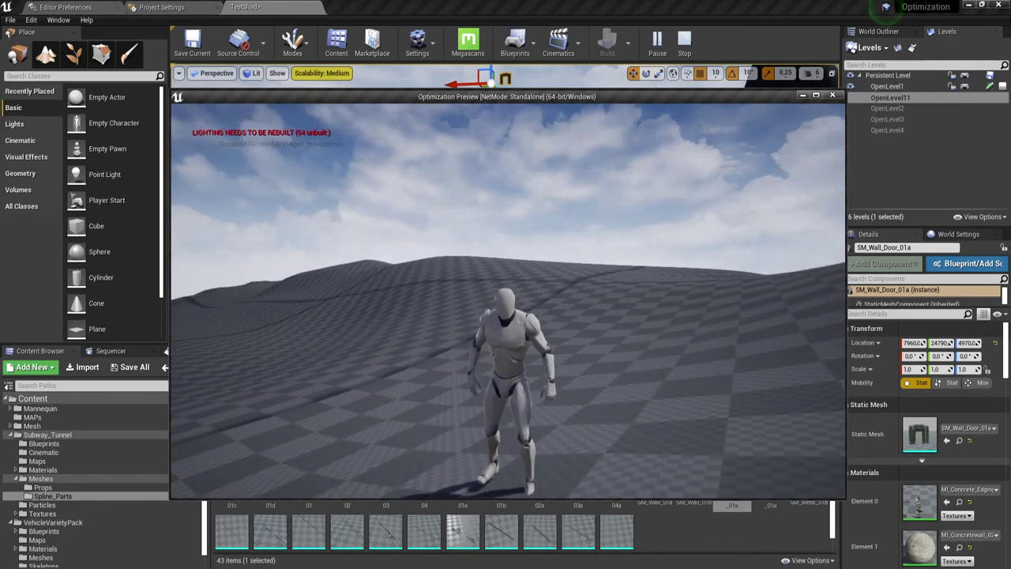
pyautogui.press('Escape')
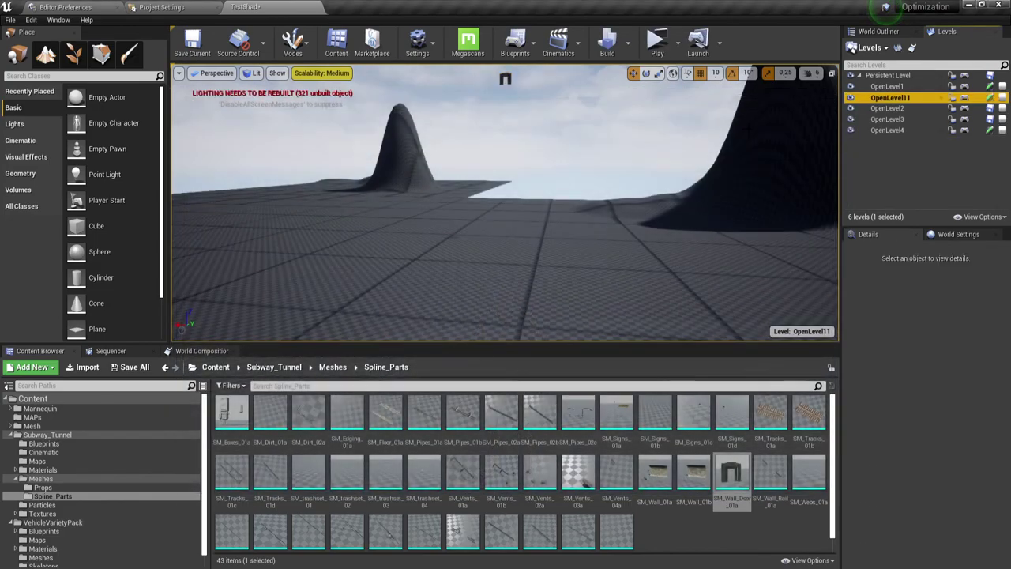
# - Look around the sculpted landscape, then show the World Composition tile map zoomed out and framed
pyautogui.moveTo(505, 205)
pyautogui.mouseDown(button='right')
pyautogui.moveTo(581, 316)
pyautogui.moveTo(547, 155)
pyautogui.moveTo(623, 131)
pyautogui.mouseUp(button='right')
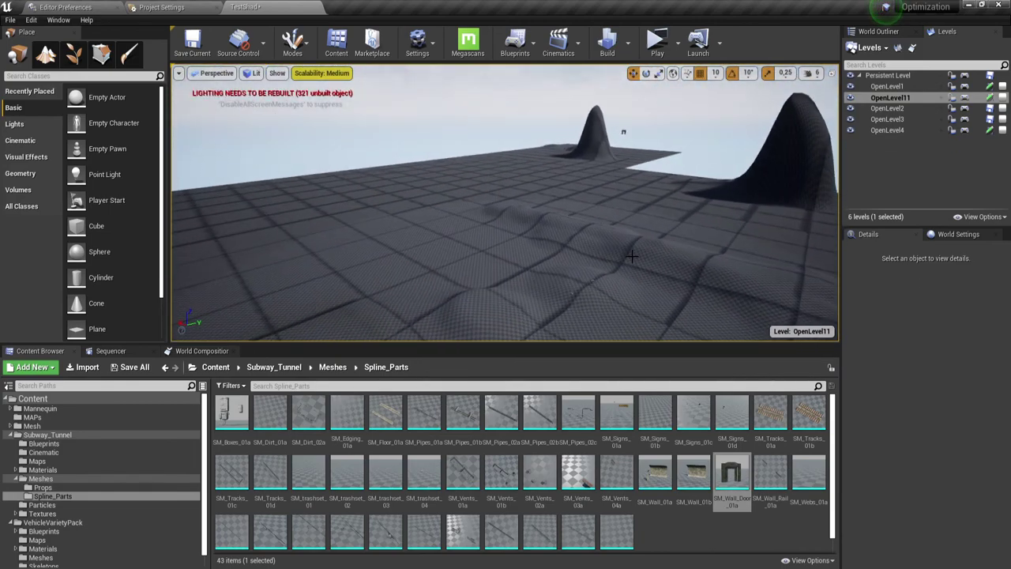
pyautogui.moveTo(581, 242); pyautogui.dragTo(581, 243, button='right')
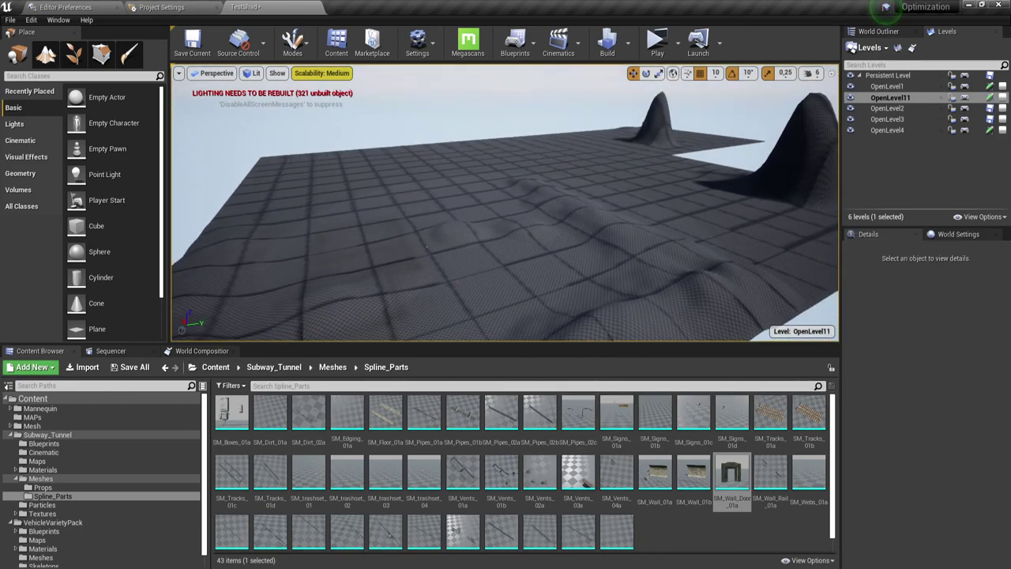
pyautogui.click(212, 352)
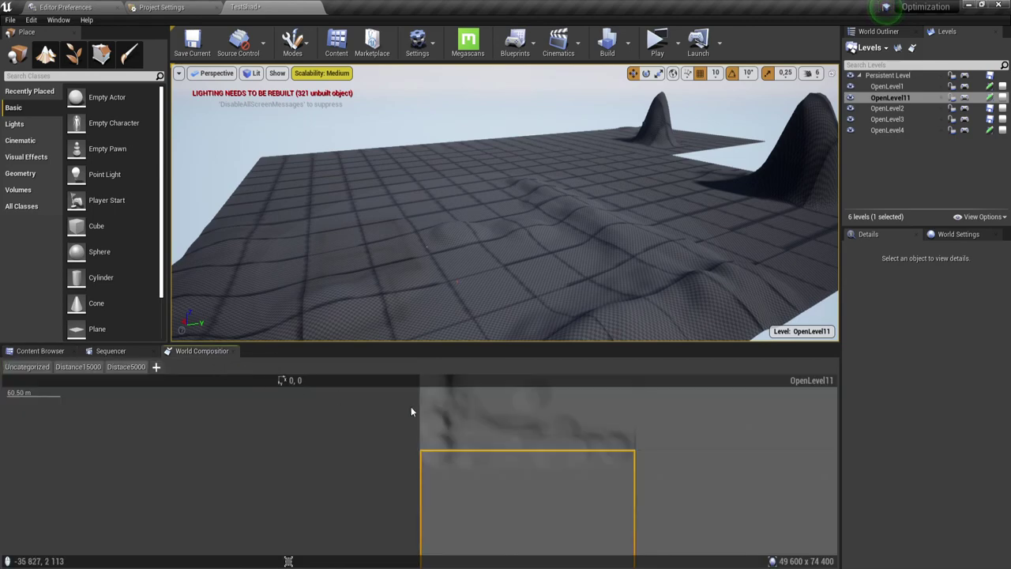
pyautogui.scroll(-3, 499, 483)
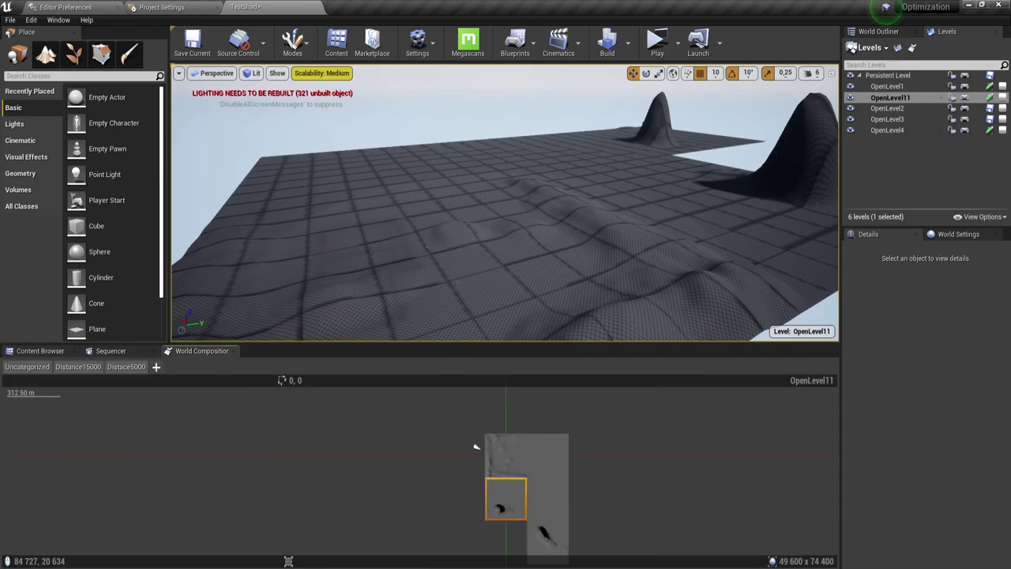
pyautogui.moveTo(670, 502); pyautogui.dragTo(608, 469, button='right')
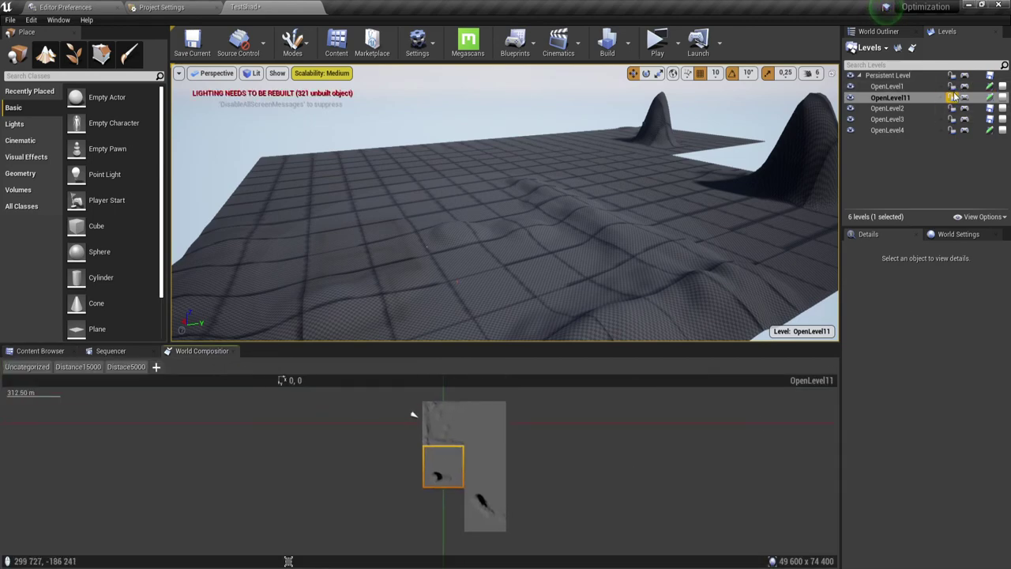